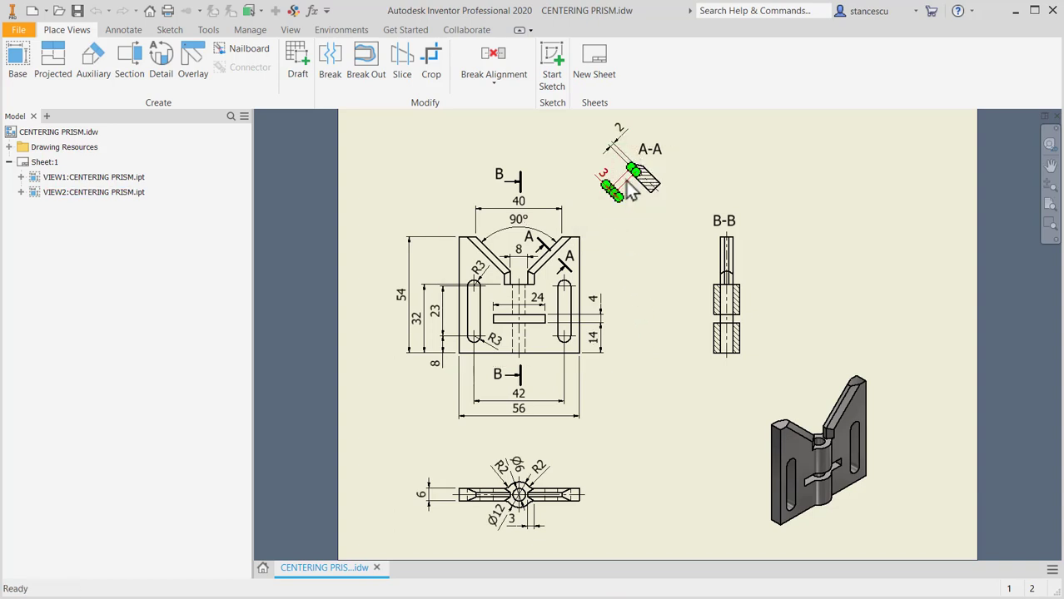
scroll(637, 200, down, 3)
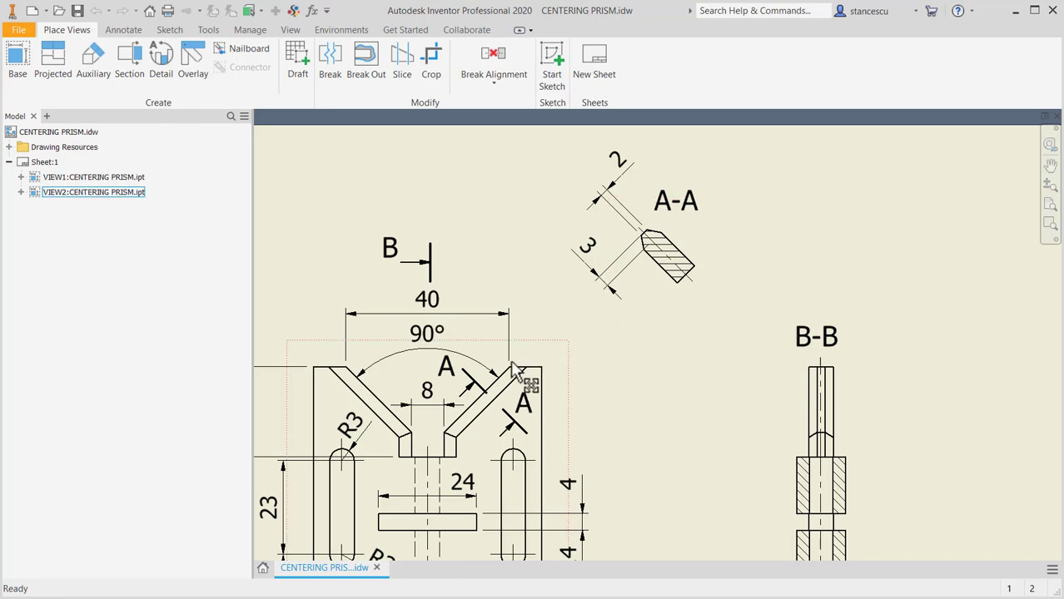
mouse_move(598, 360)
middle_down()
mouse_move(672, 330)
mouse_move(722, 223)
middle_up()
mouse_move(724, 343)
middle_down()
mouse_move(741, 220)
mouse_move(719, 166)
middle_up()
mouse_move(691, 239)
middle_down()
mouse_move(686, 309)
mouse_move(682, 269)
middle_up()
scroll(502, 415, up, 3)
scroll(575, 422, down, 3)
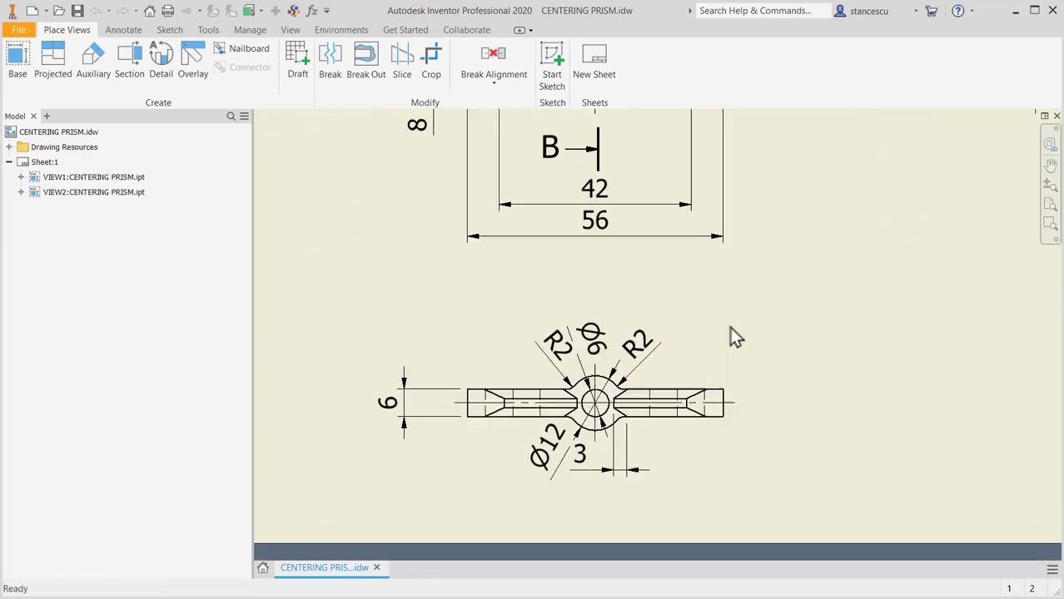
middle_drag(732, 333, 523, 361)
scroll(936, 375, up, 5)
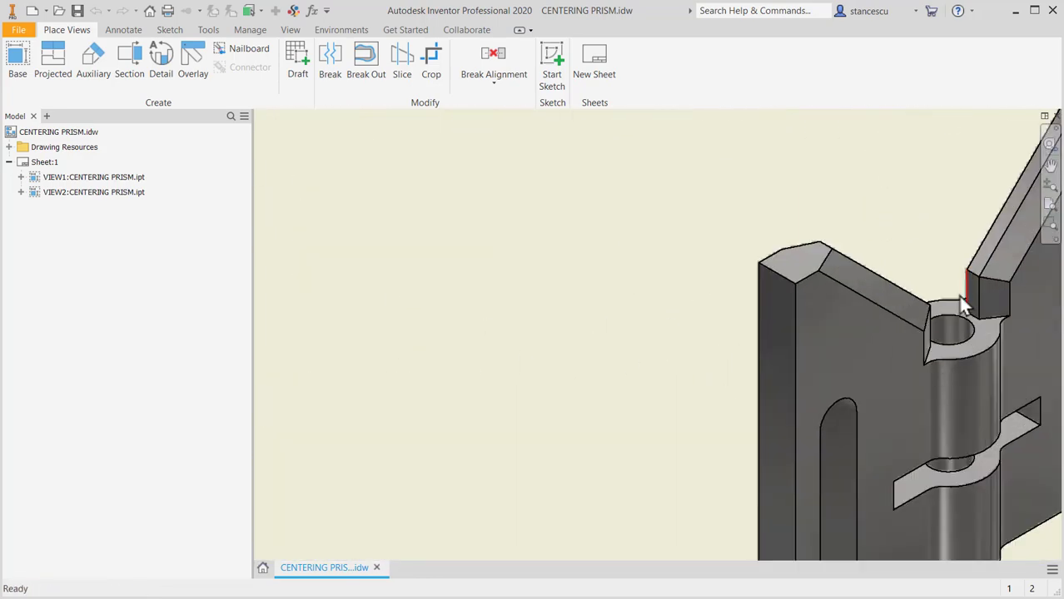
middle_drag(979, 345, 846, 339)
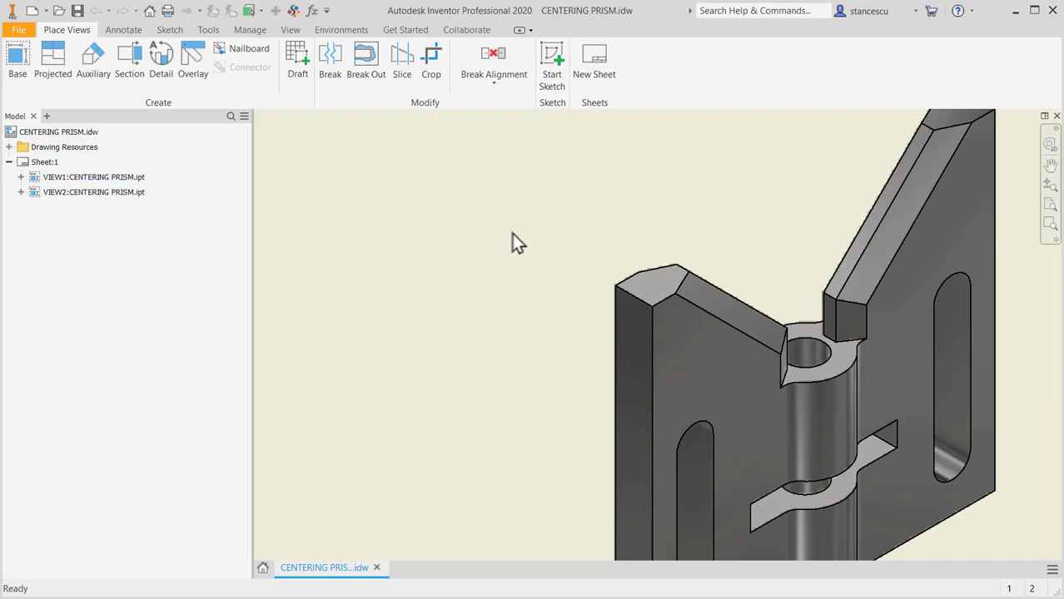
key(Home)
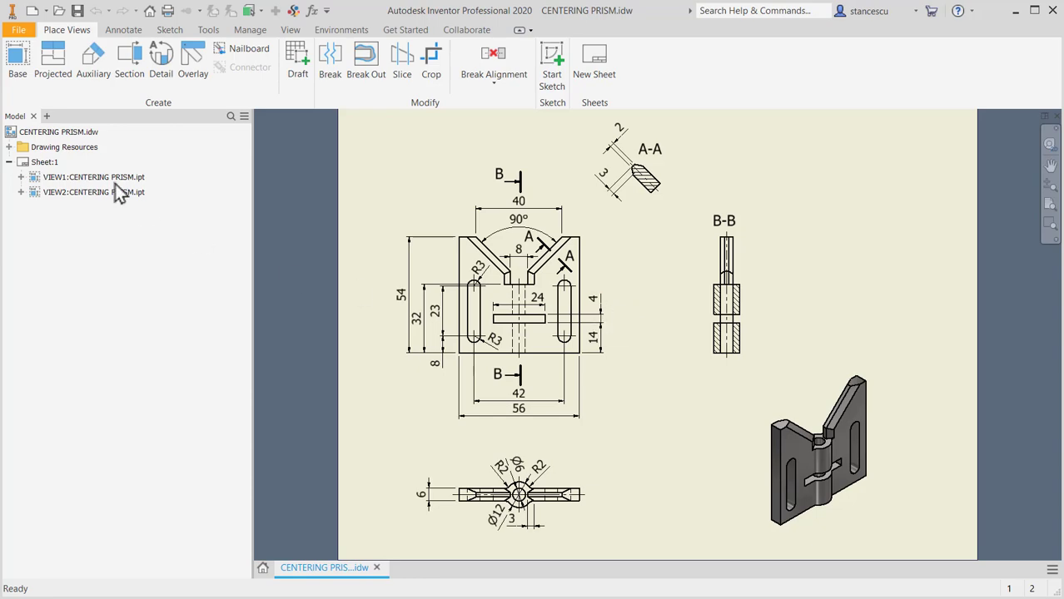
Create a new Standard (mm) part and start a 2D sketch on the XY plane.
click(29, 10)
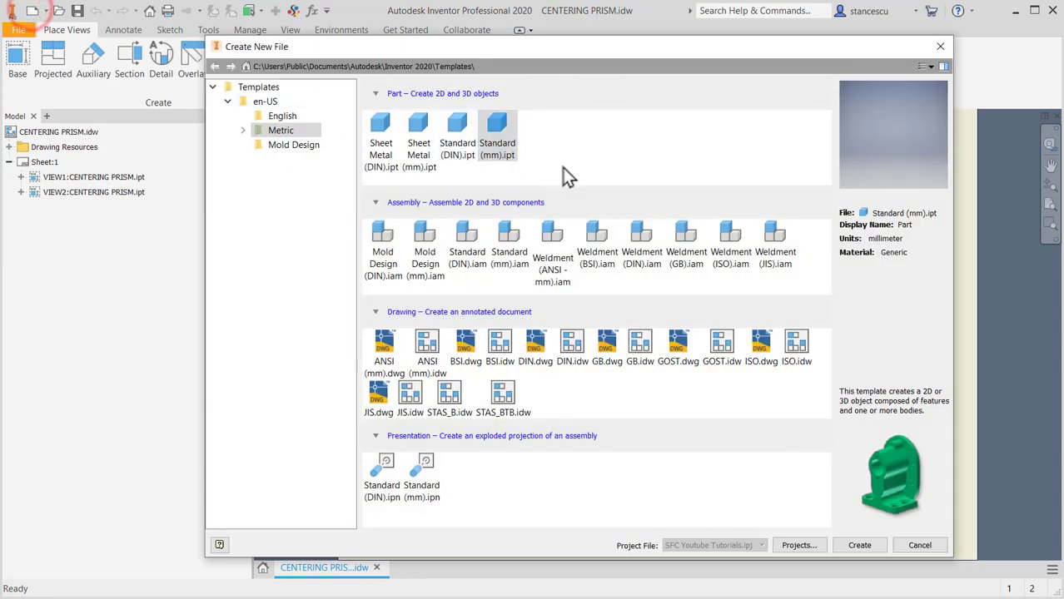
double_click(499, 127)
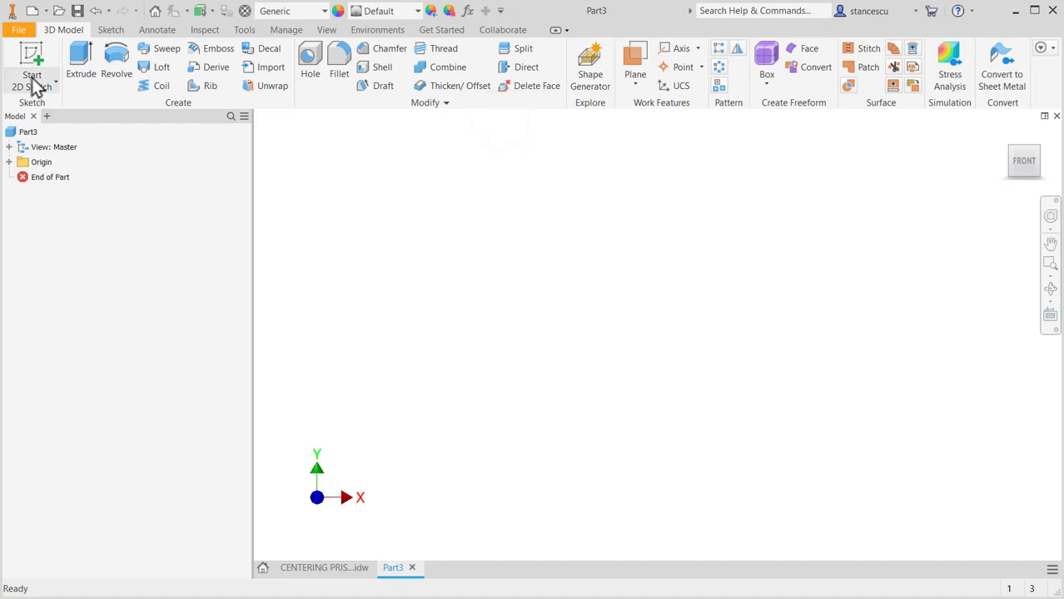
click(33, 83)
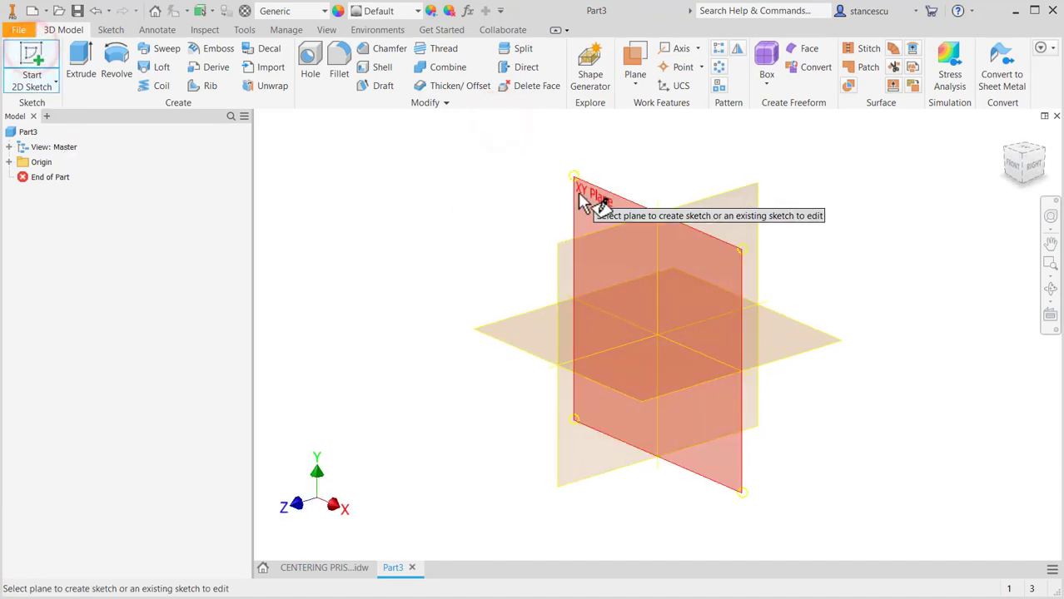
click(583, 198)
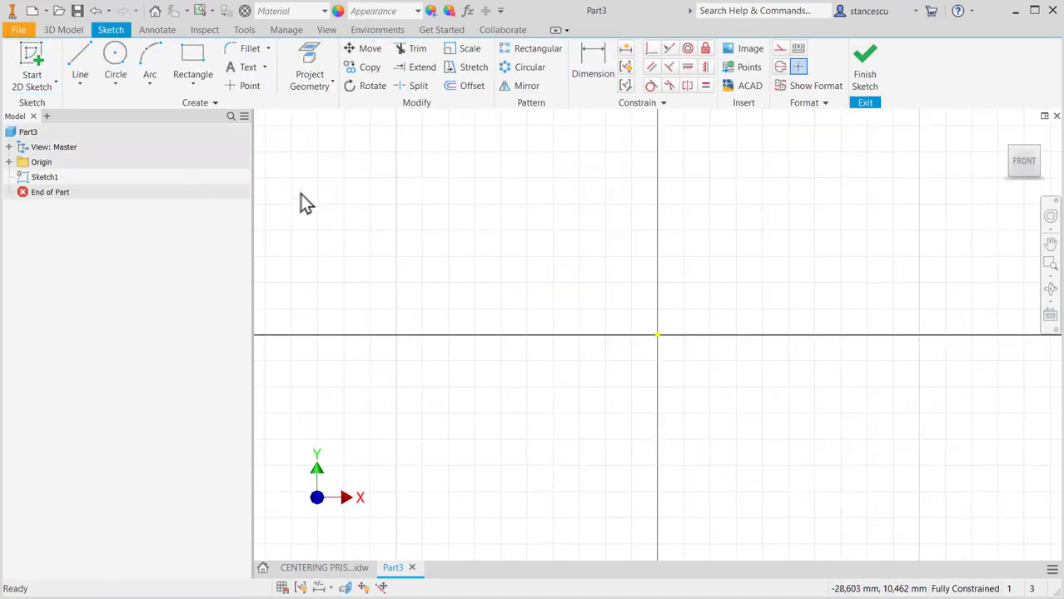
mouse_move(559, 283)
middle_down()
mouse_move(593, 356)
mouse_move(604, 416)
middle_up()
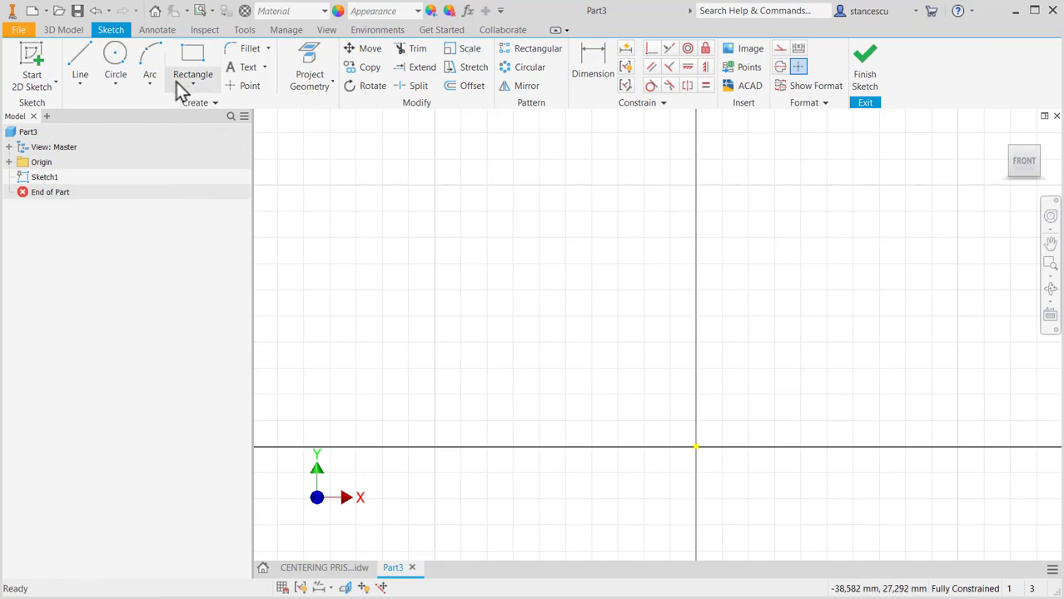
Draw the block outline's 56 mm base line and 54 mm vertical side.
click(83, 66)
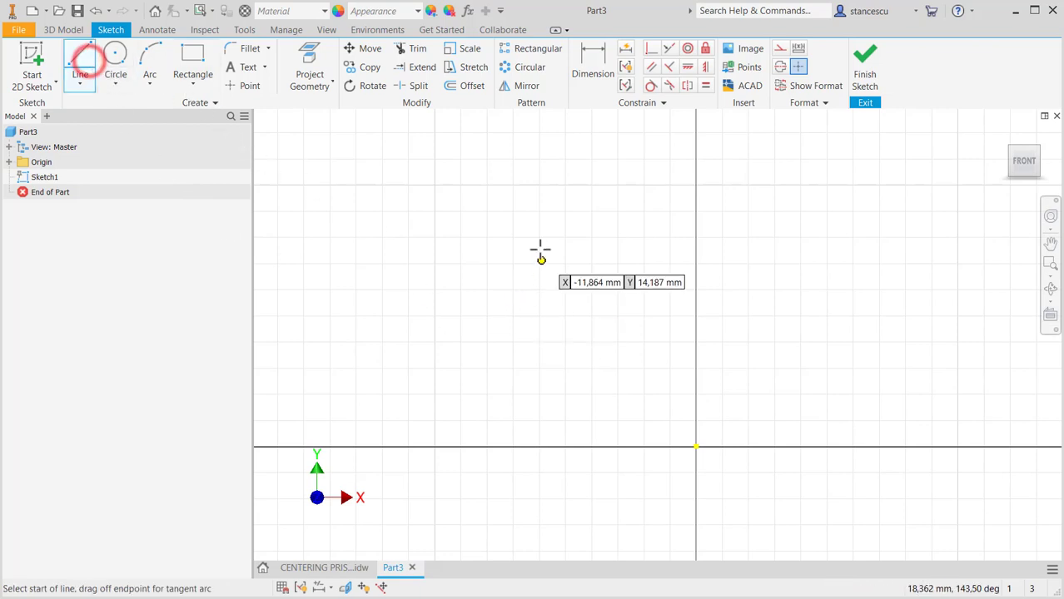
click(574, 400)
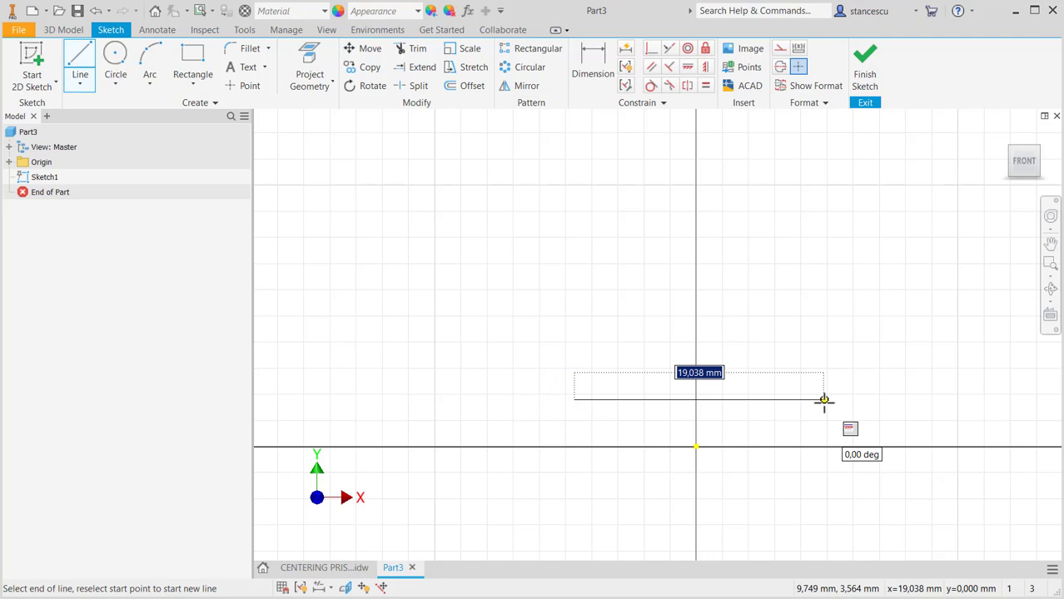
text(56)
key(Return)
scroll(822, 378, down, 2)
scroll(822, 379, down, 2)
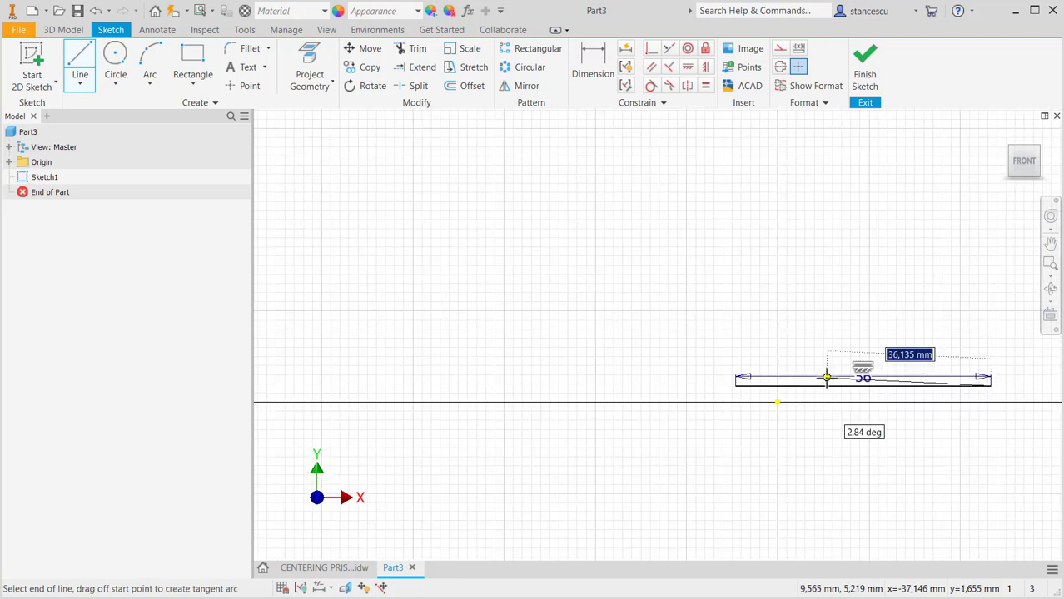
scroll(826, 376, up, 1)
middle_drag(827, 375, 617, 366)
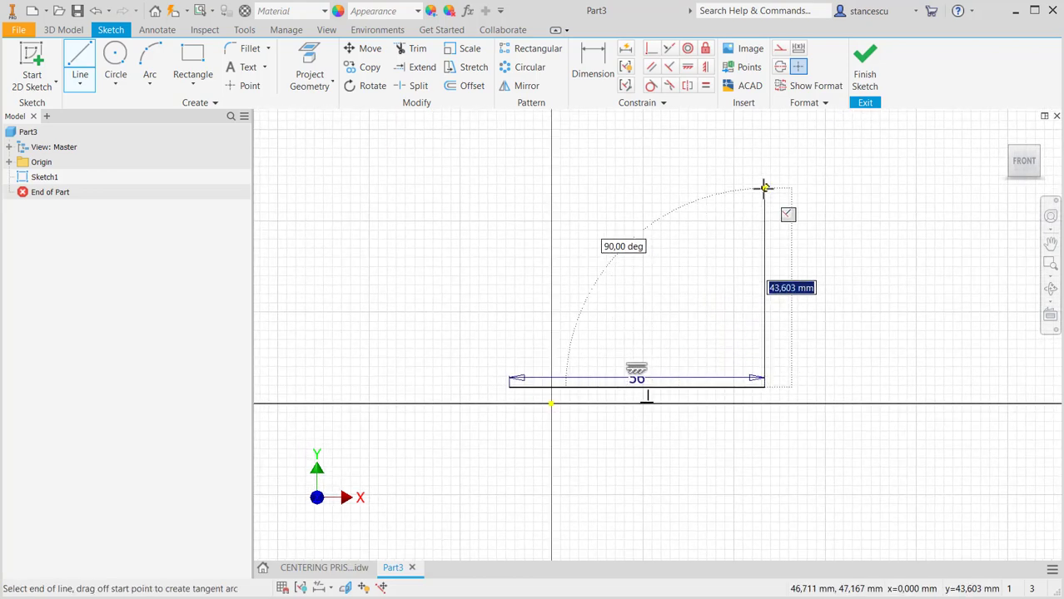
text(54)
key(Return)
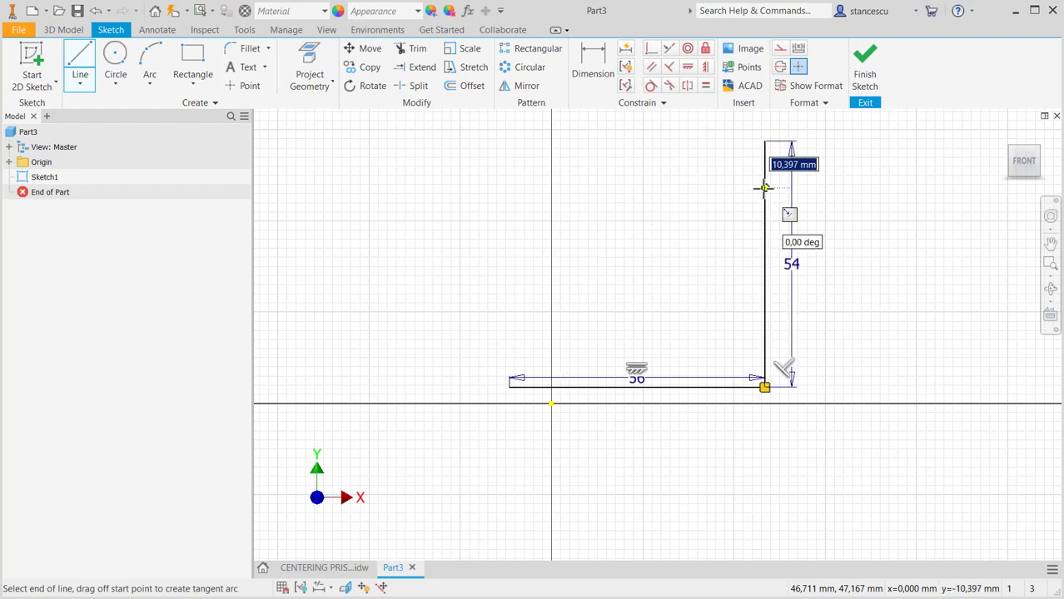
Draw the top edges and V-groove walls, then close the outline to its start.
click(735, 140)
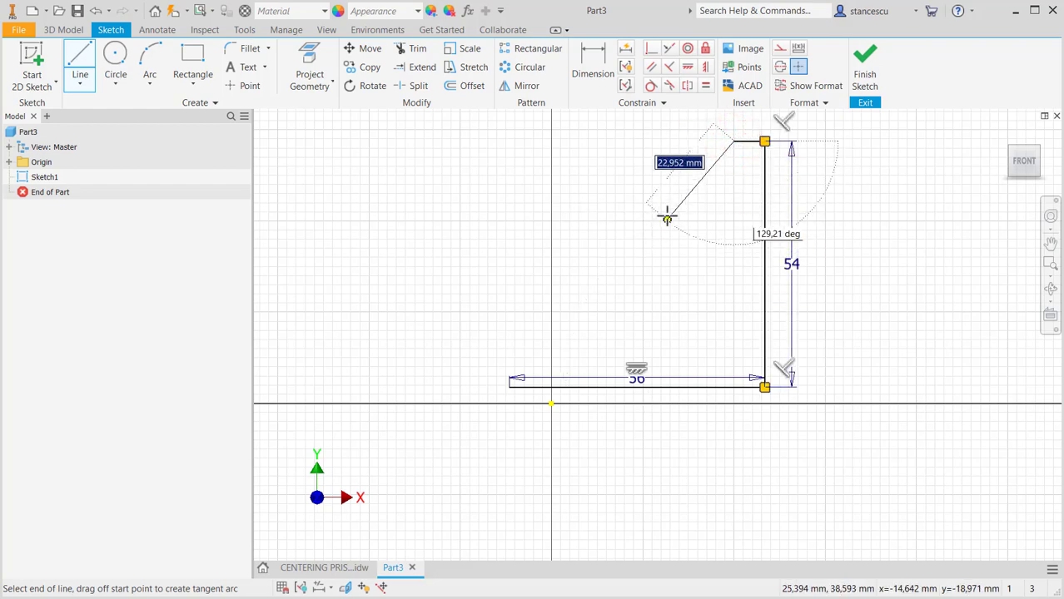
click(674, 205)
click(674, 231)
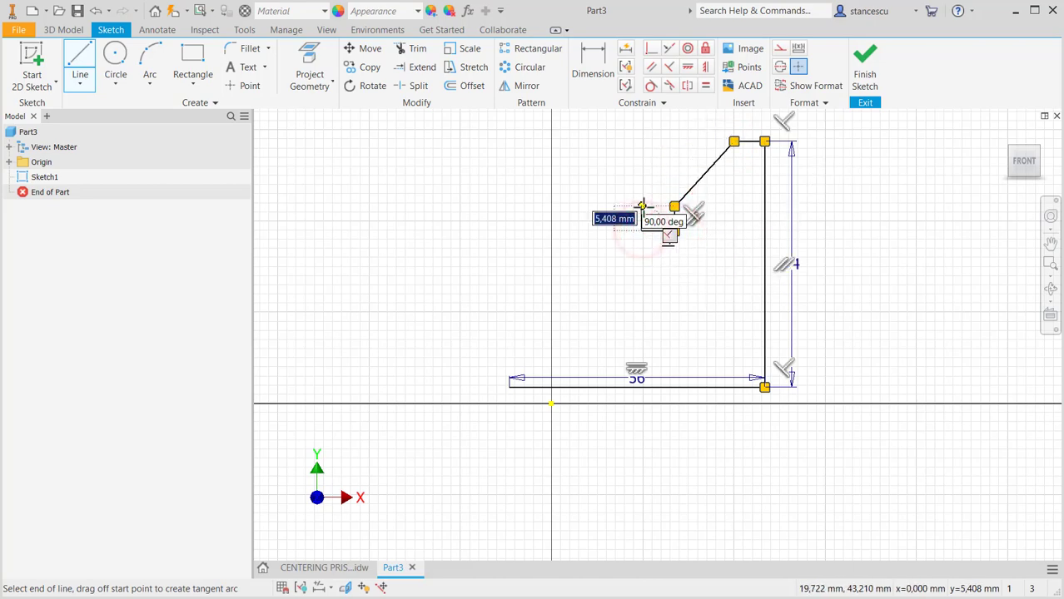
click(641, 205)
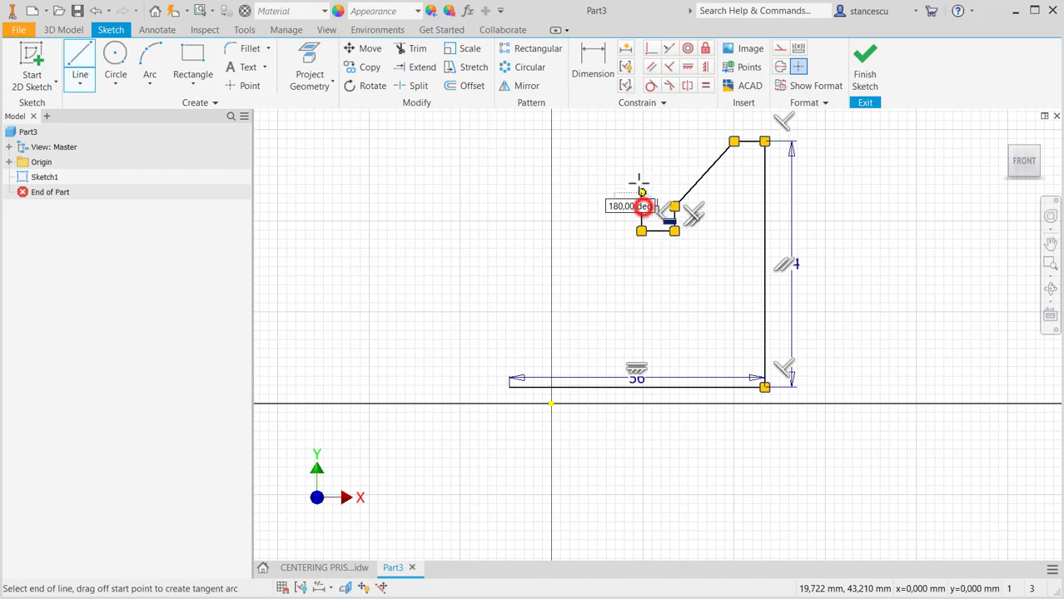
click(602, 141)
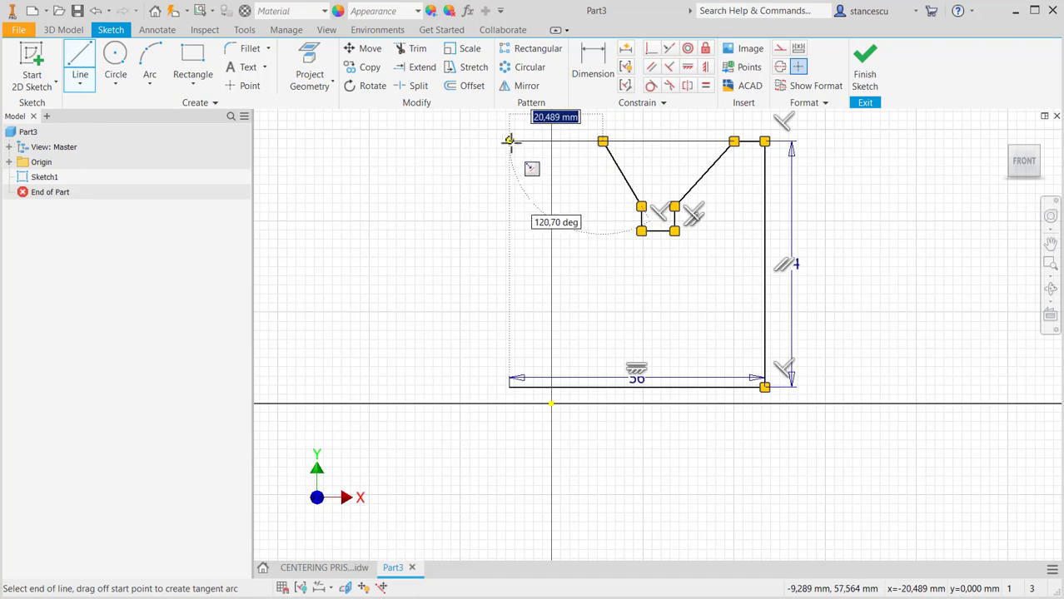
click(510, 141)
right_click(419, 250)
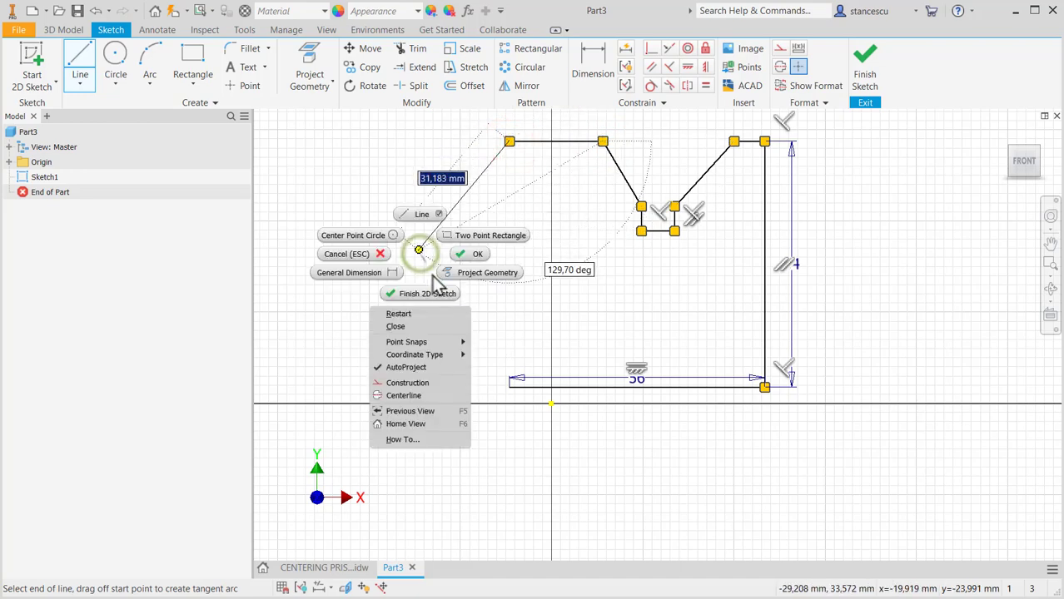
click(406, 327)
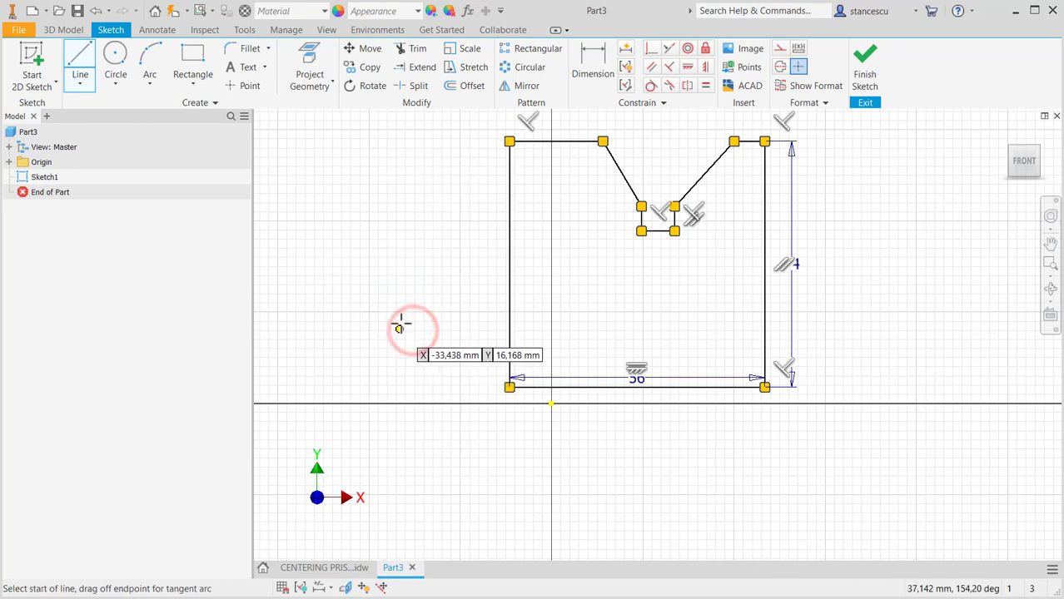
Centre the bottom edge on the origin and align the groove bottom vertically above it.
click(650, 47)
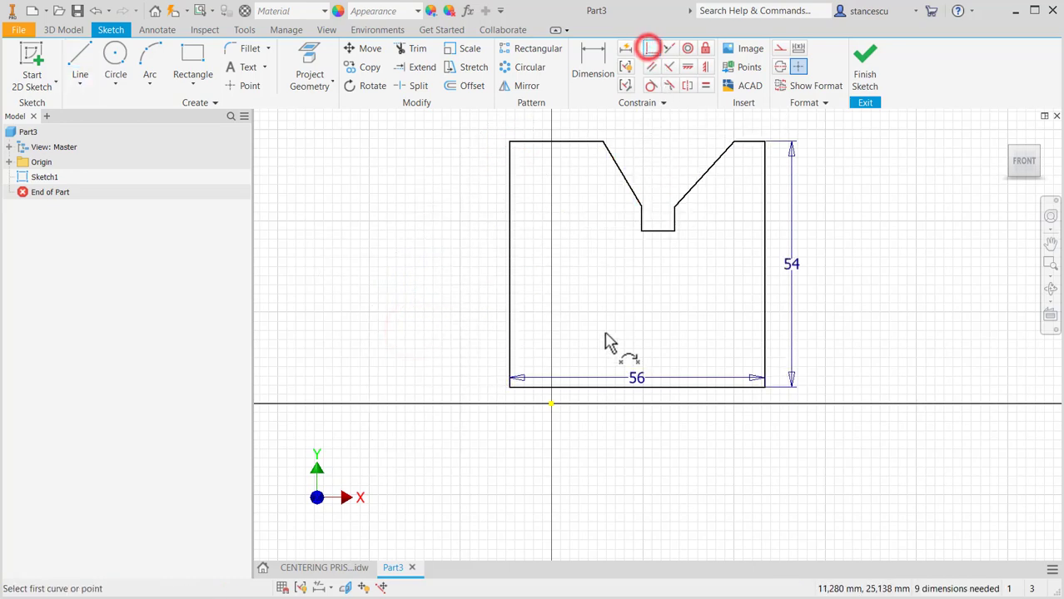
click(635, 388)
click(550, 405)
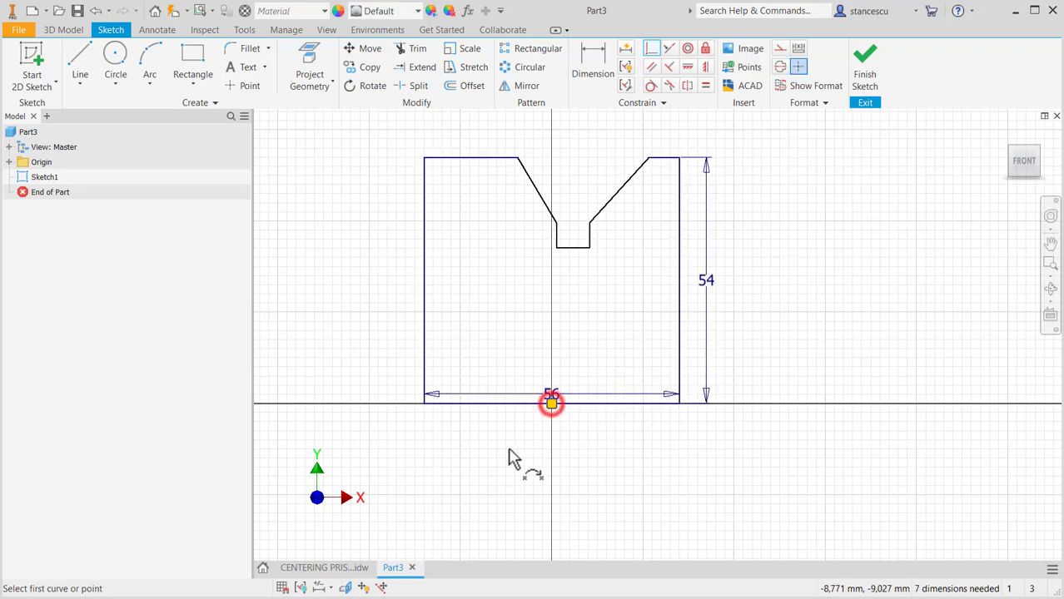
click(705, 66)
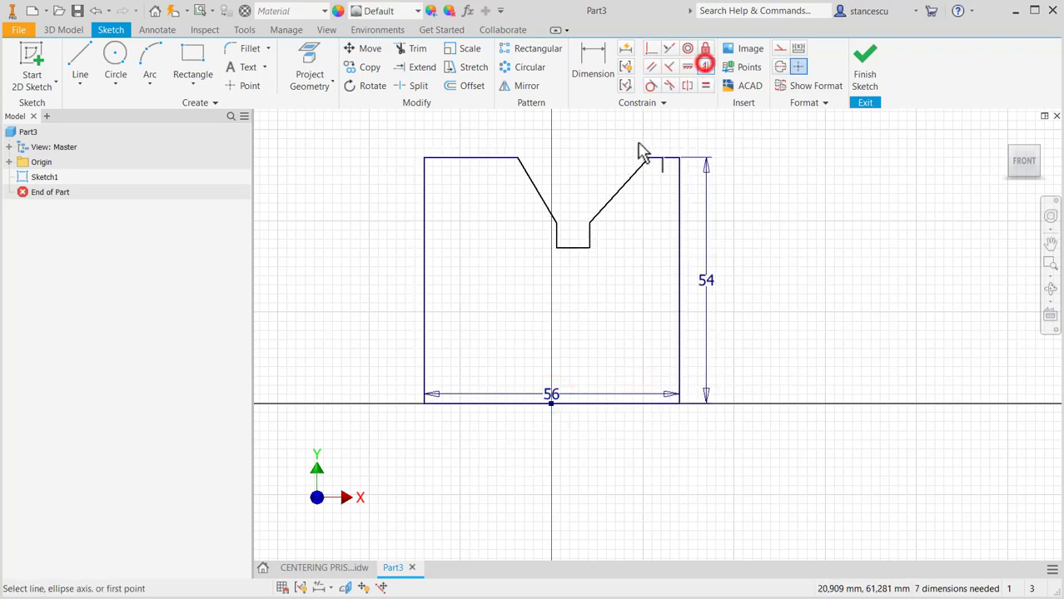
click(567, 247)
click(551, 404)
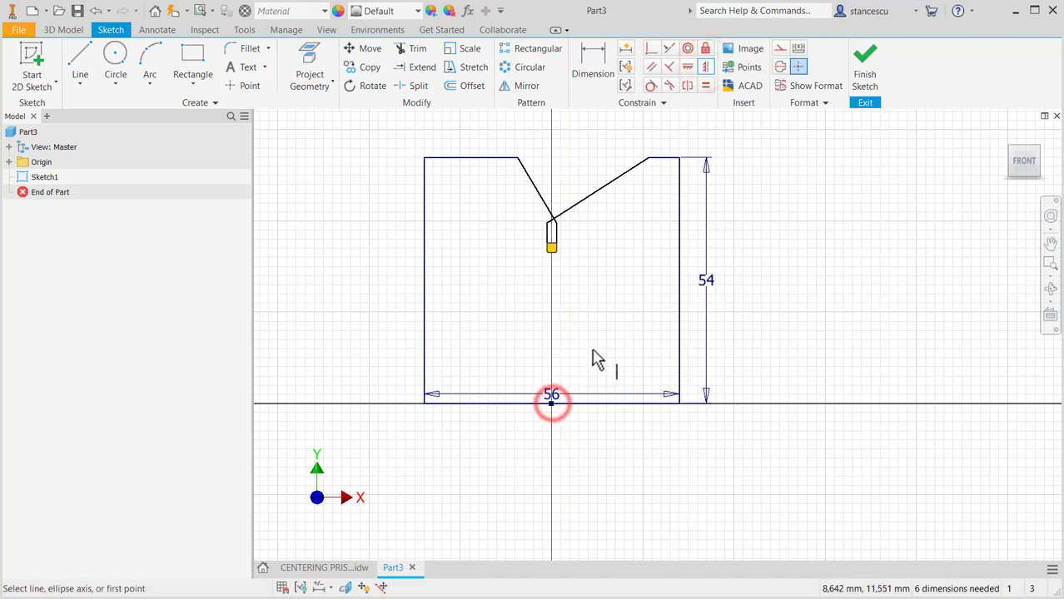
key(Escape)
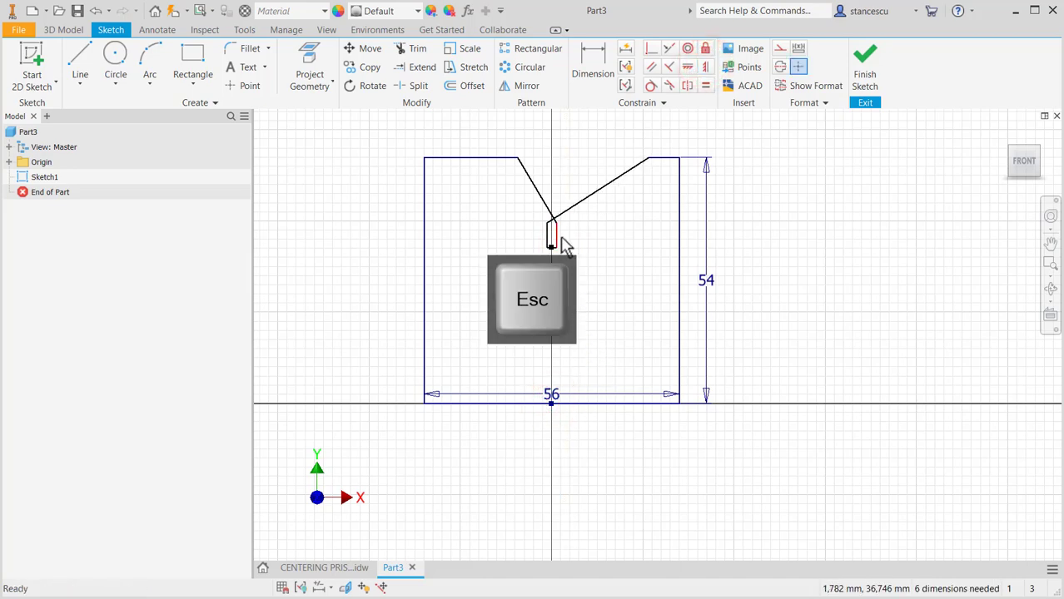
drag(562, 245, 537, 239)
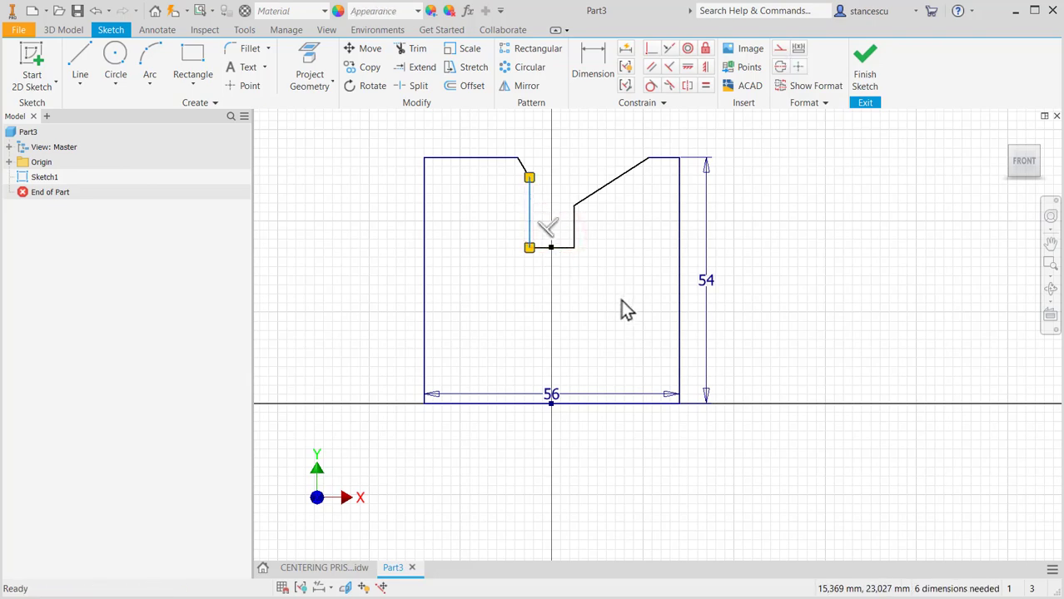
click(450, 227)
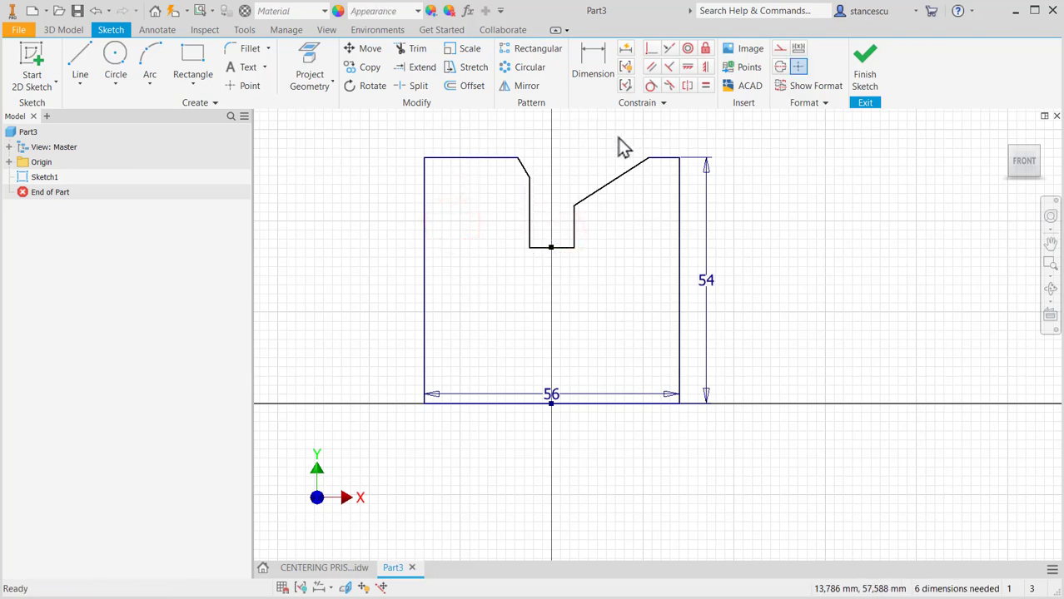
Make the two top edges equal, and the two slanted groove walls equal.
click(704, 86)
click(662, 157)
click(464, 159)
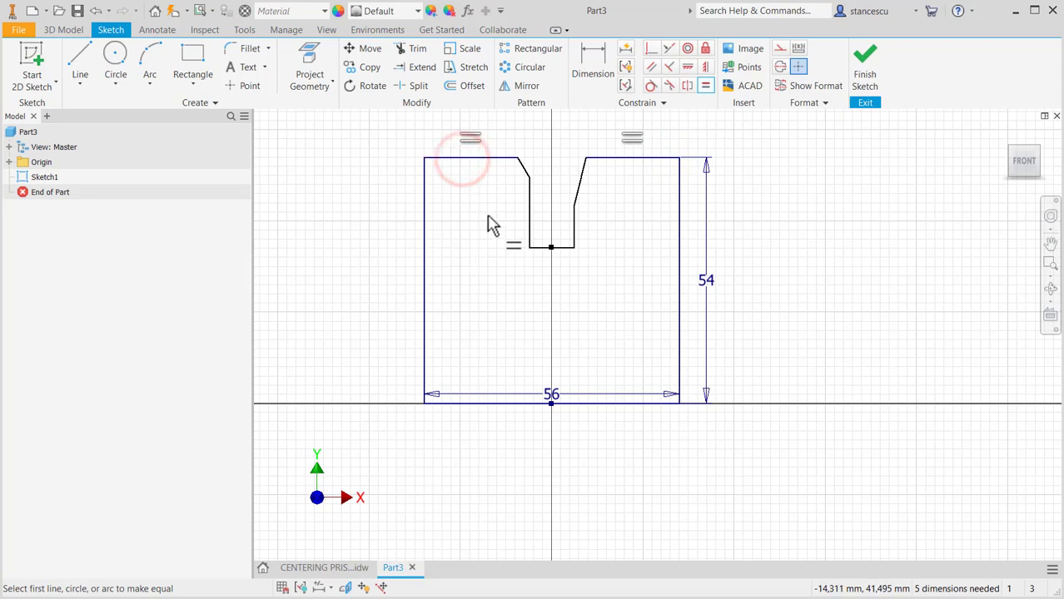
click(523, 168)
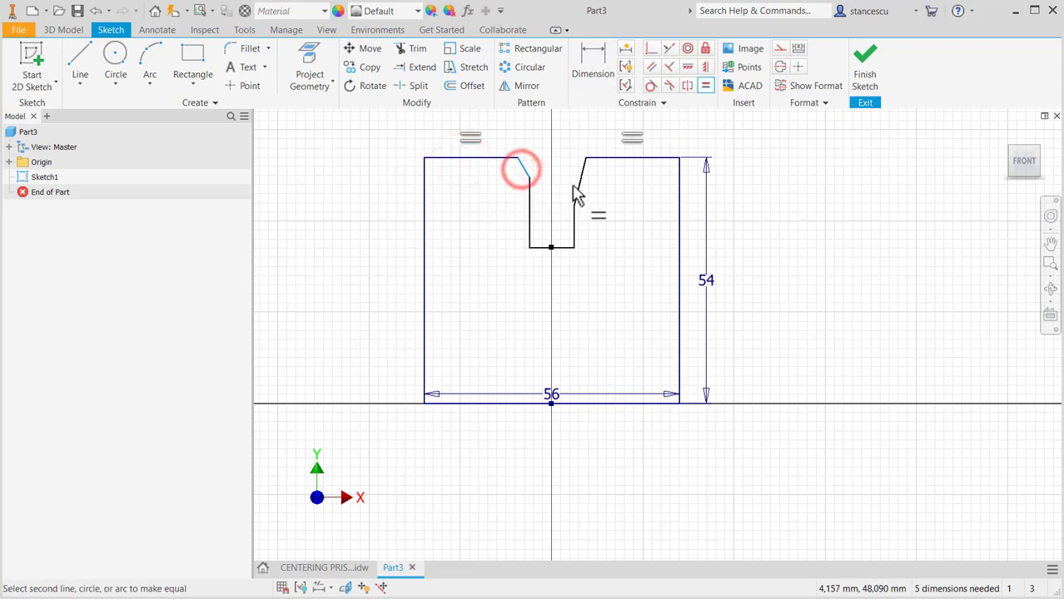
click(574, 191)
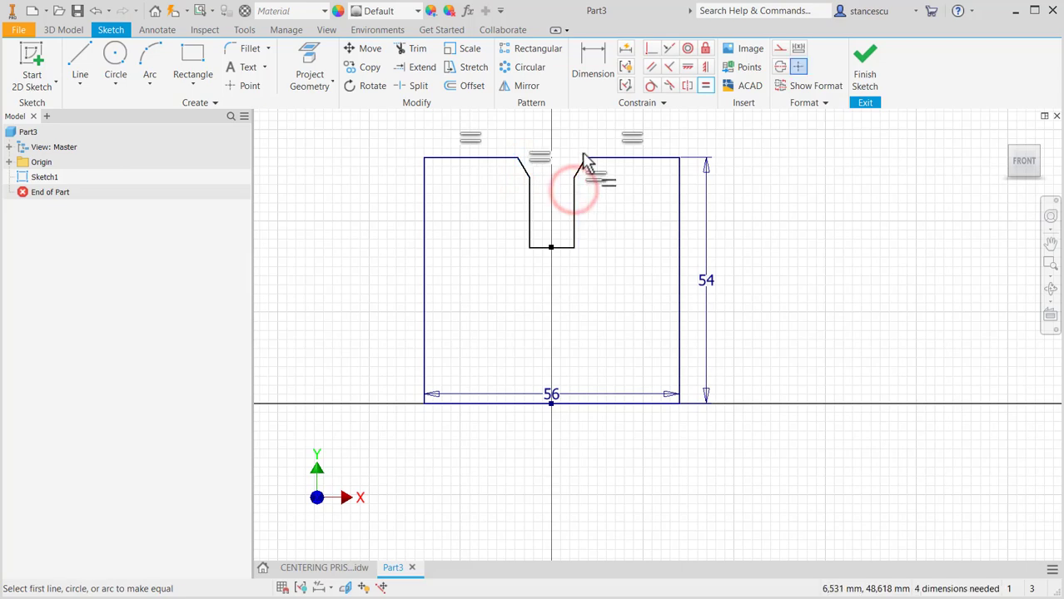
Dimension the angle between the V-groove's slanted walls as 90°.
click(590, 60)
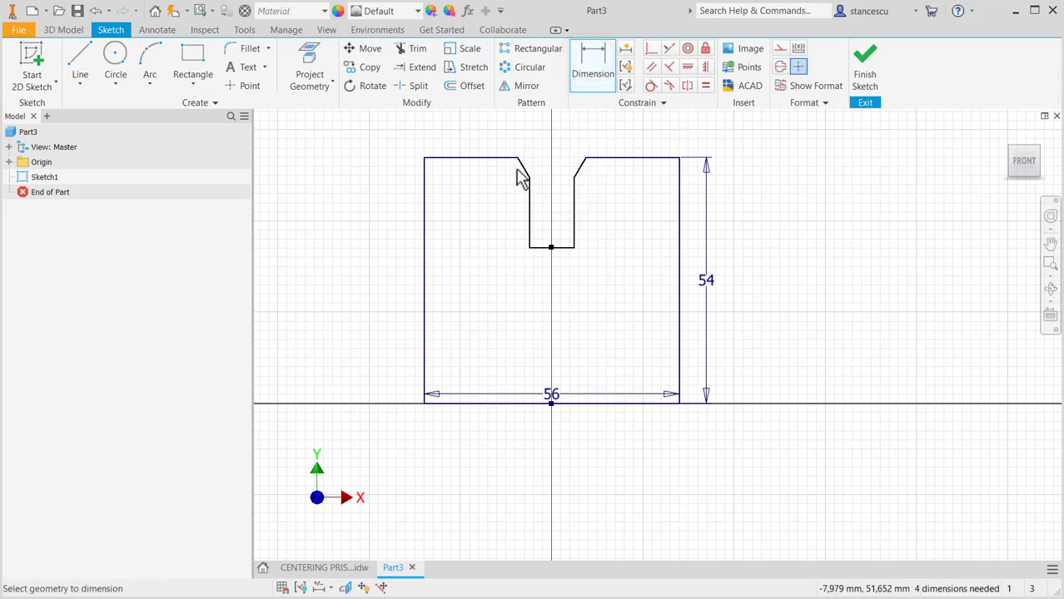
click(527, 171)
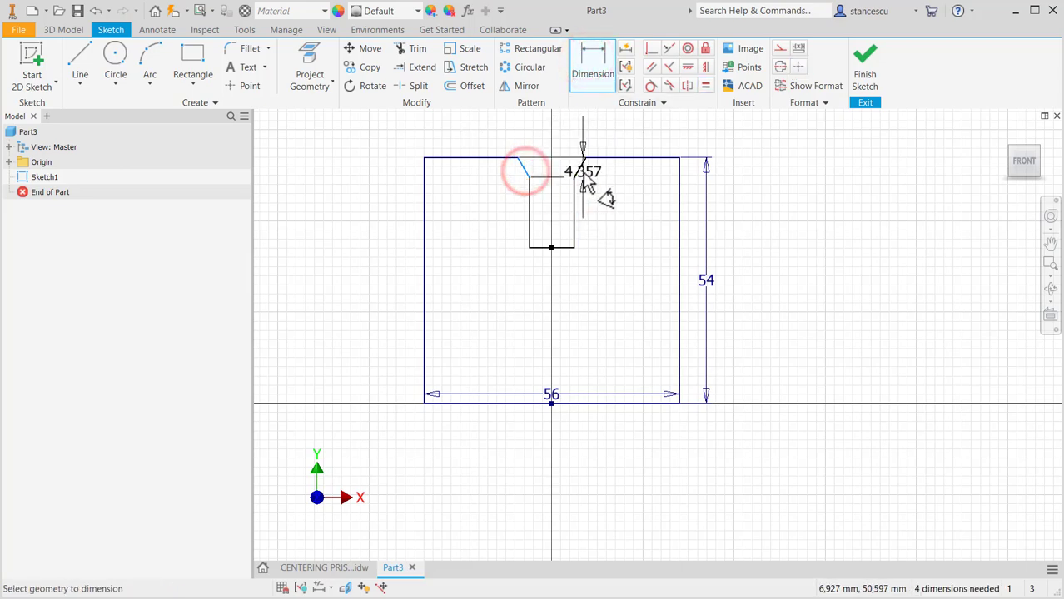
click(582, 172)
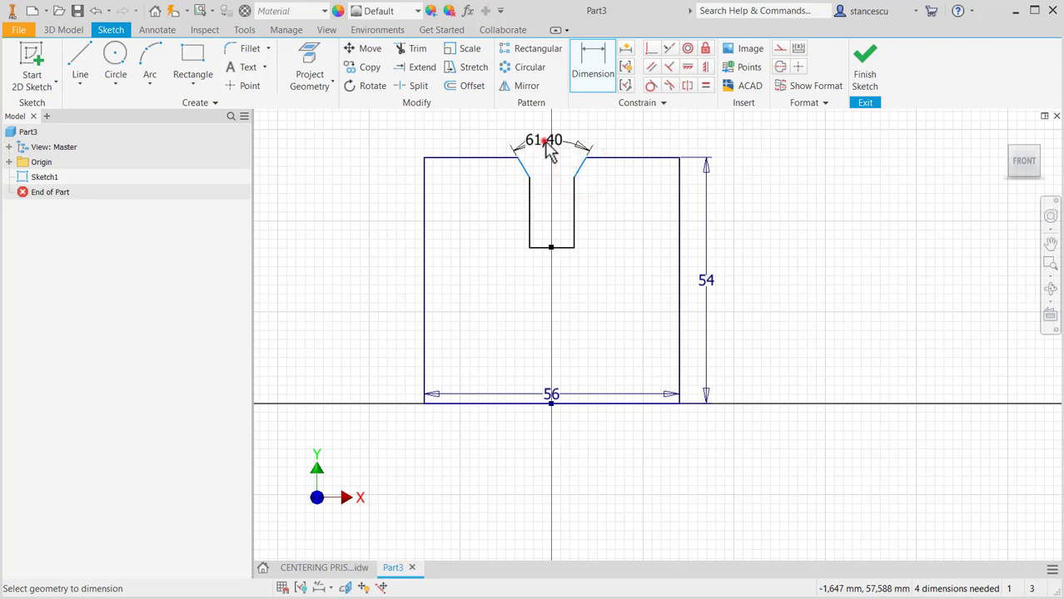
click(545, 142)
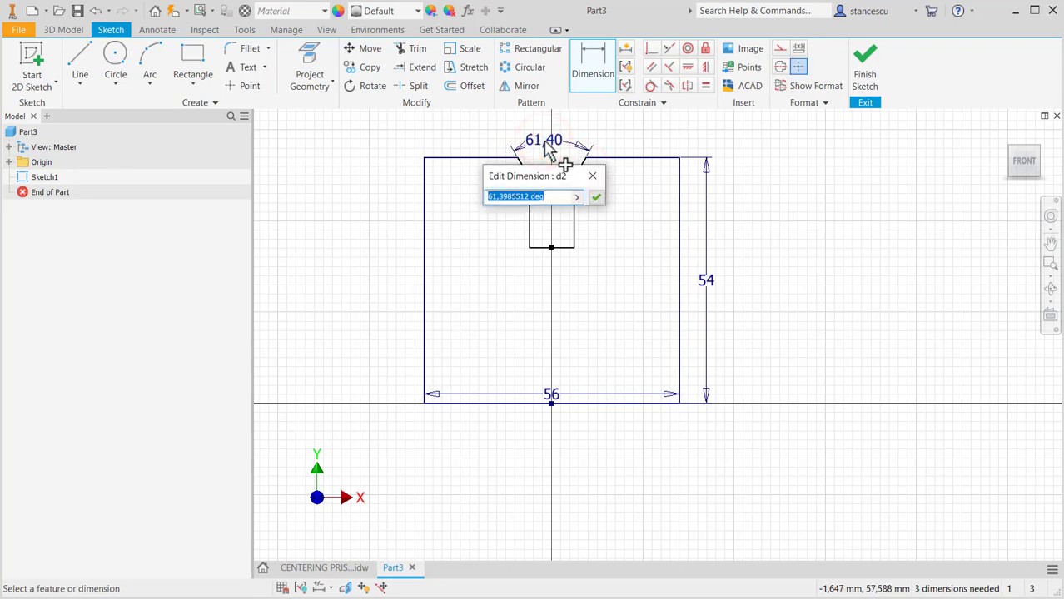
text(90)
key(Return)
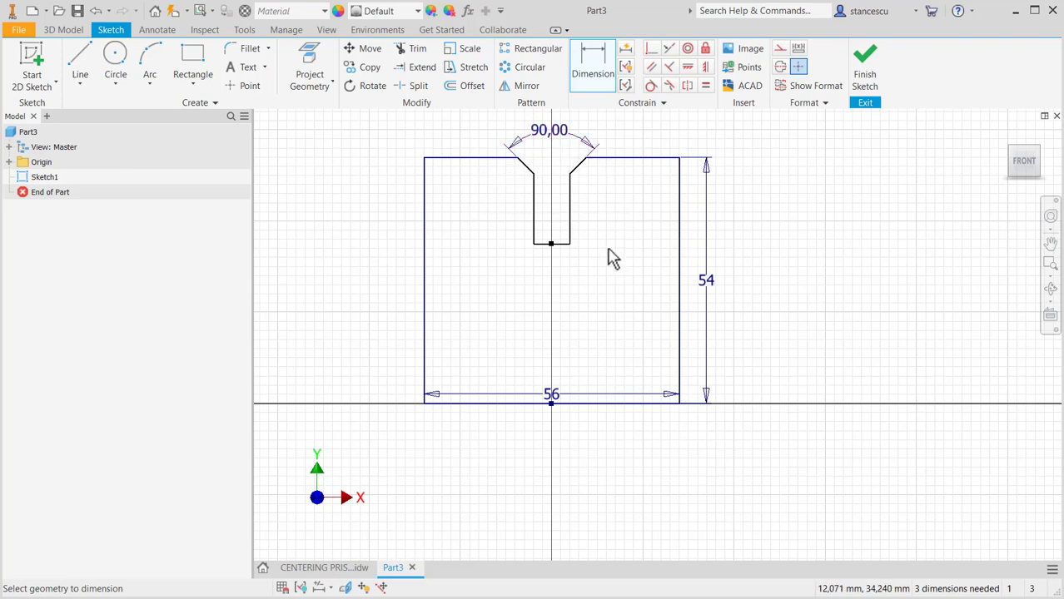
middle_drag(608, 254, 621, 284)
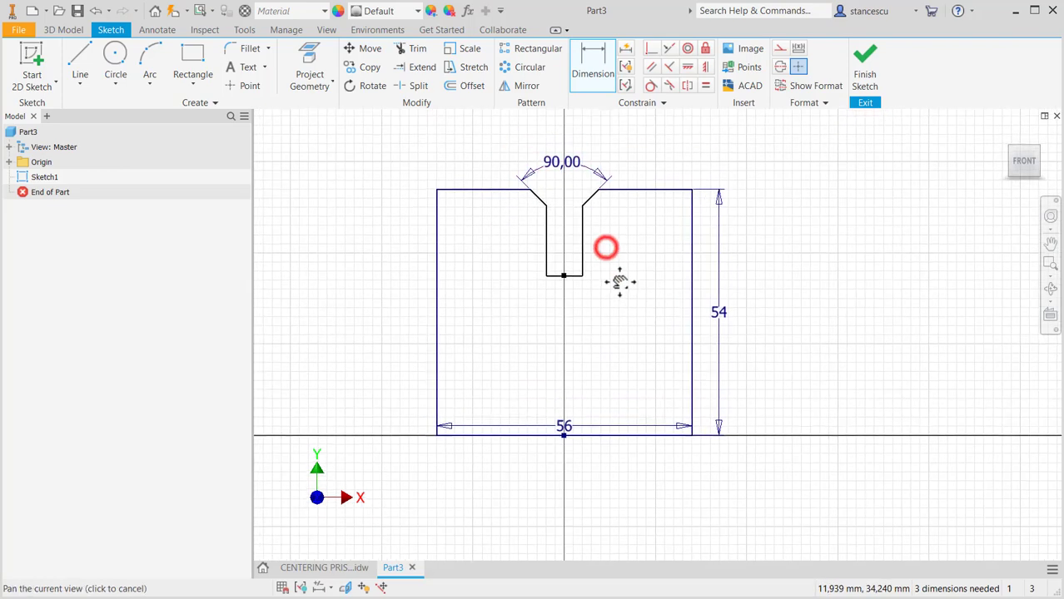
Zoom into the V-groove on the CENTERING PRISM drawing, then go back to Part3.
click(331, 569)
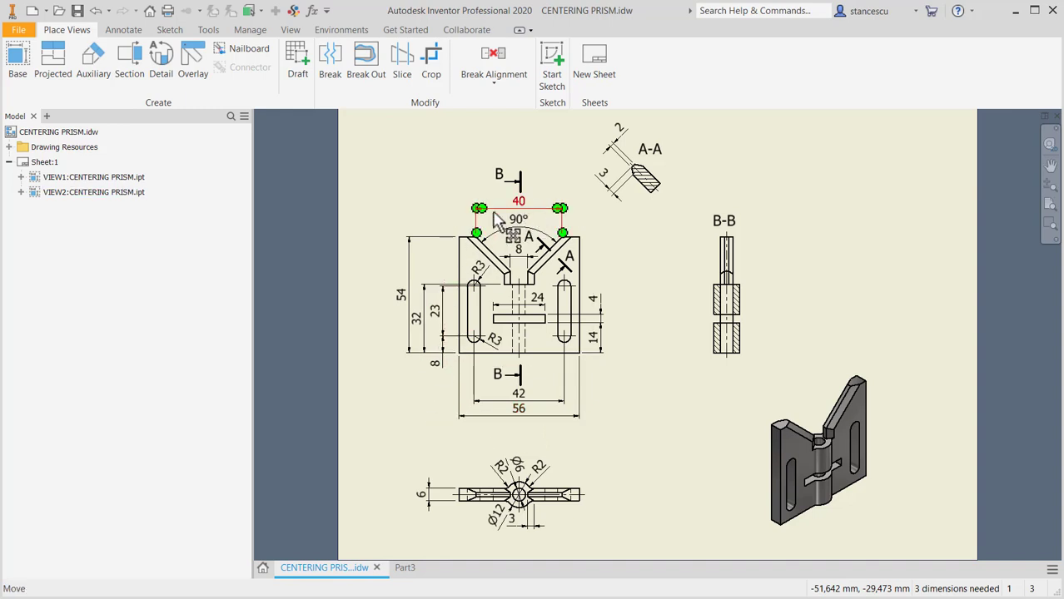
scroll(497, 241, down, 3)
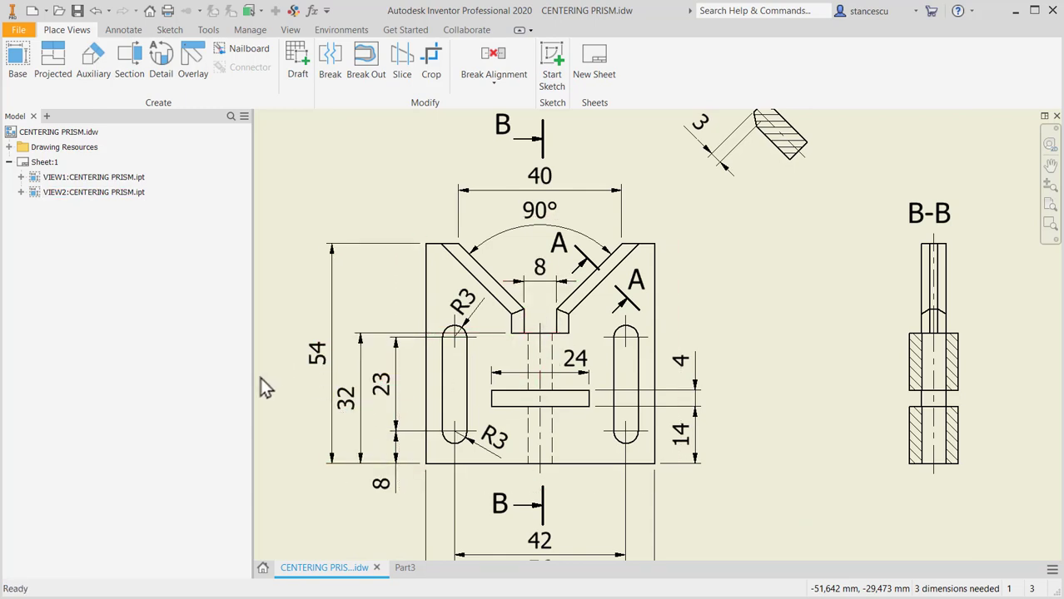
click(406, 569)
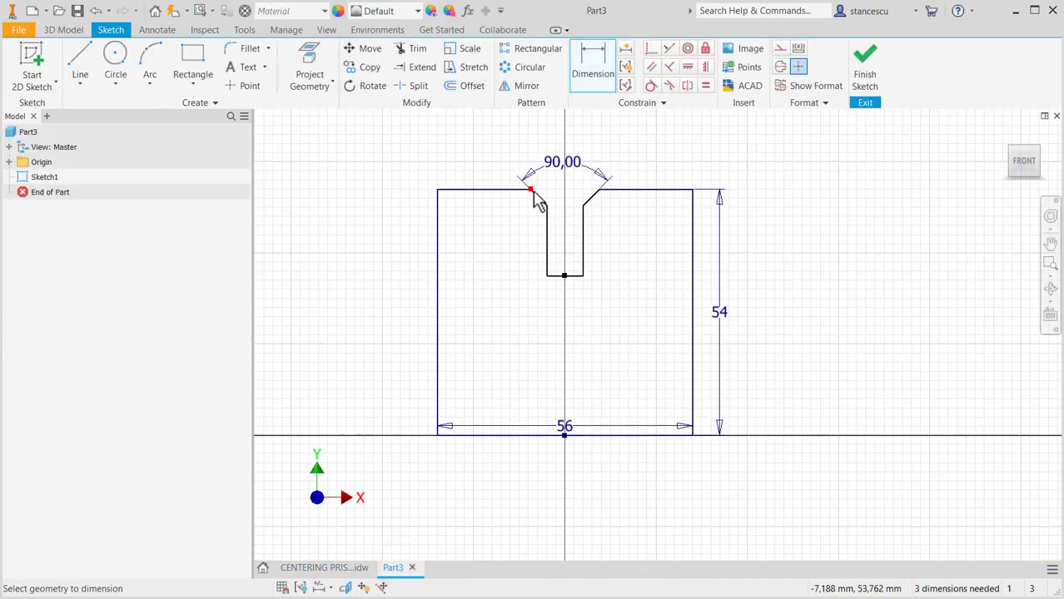
Dimension the groove's top opening to 40 mm and its flat bottom to 8 mm.
click(531, 191)
click(599, 190)
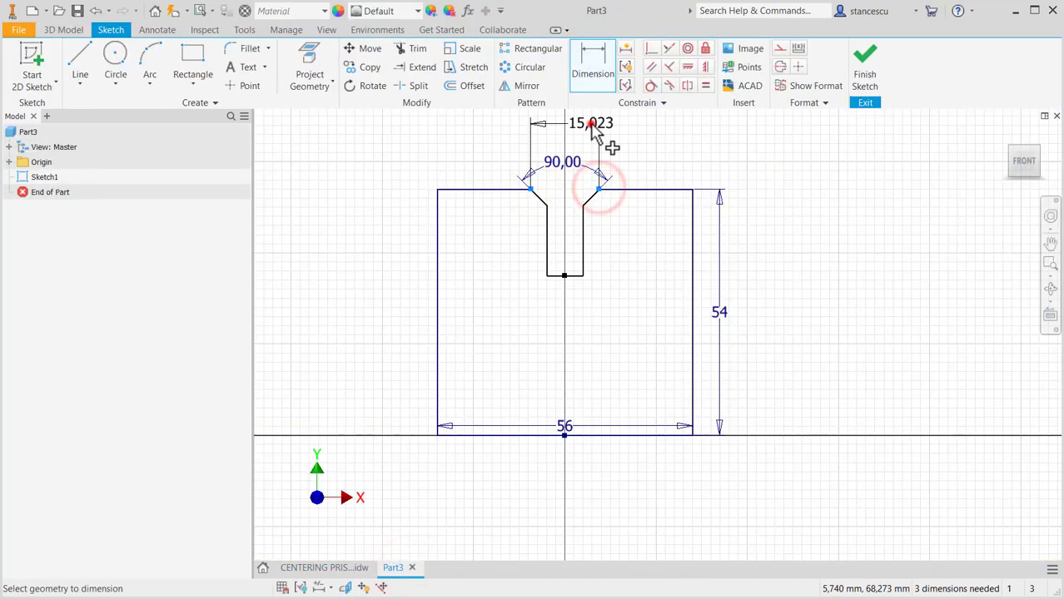
click(591, 126)
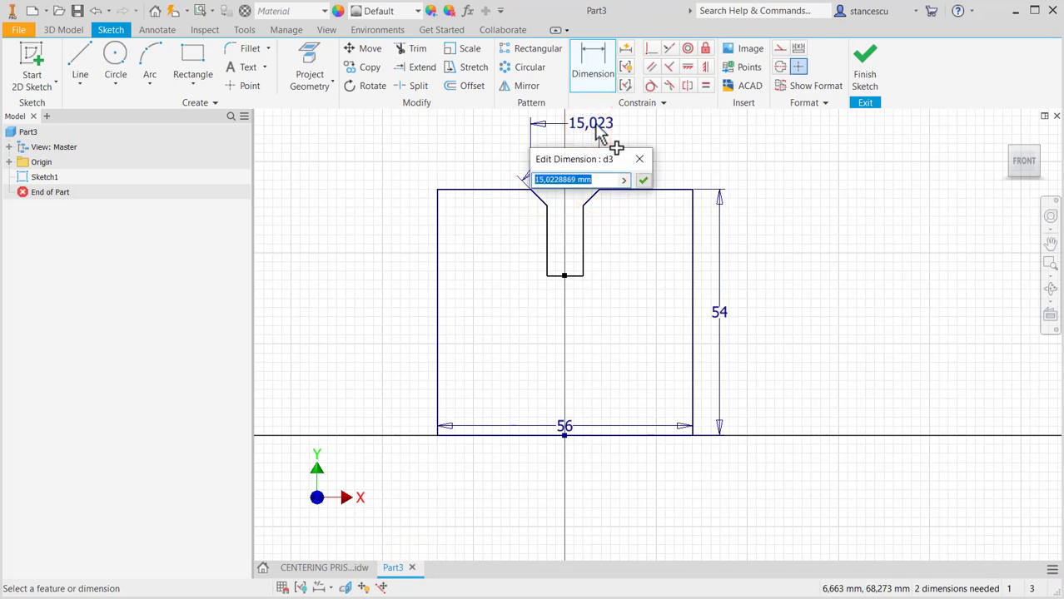
text(40)
key(Return)
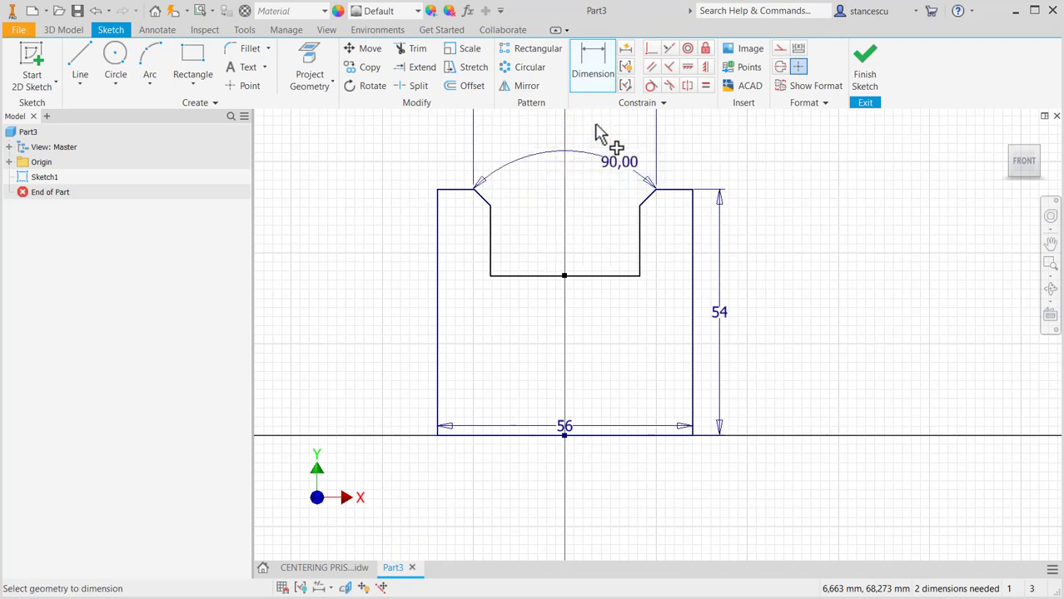
click(491, 247)
click(638, 248)
click(615, 258)
text(8)
key(Return)
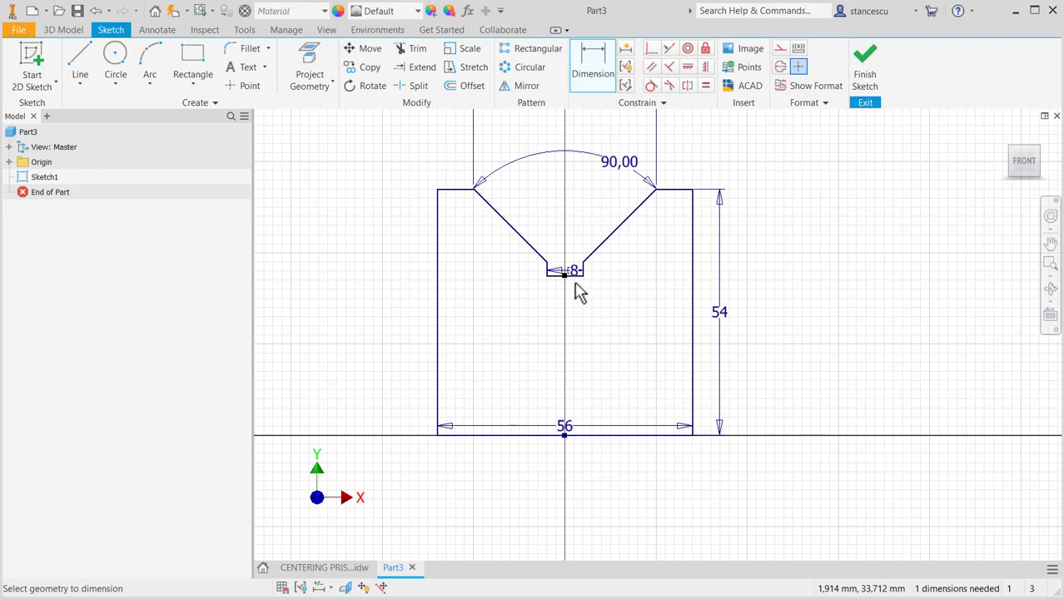
Set the groove bottom 32 mm above the base midpoint.
click(571, 273)
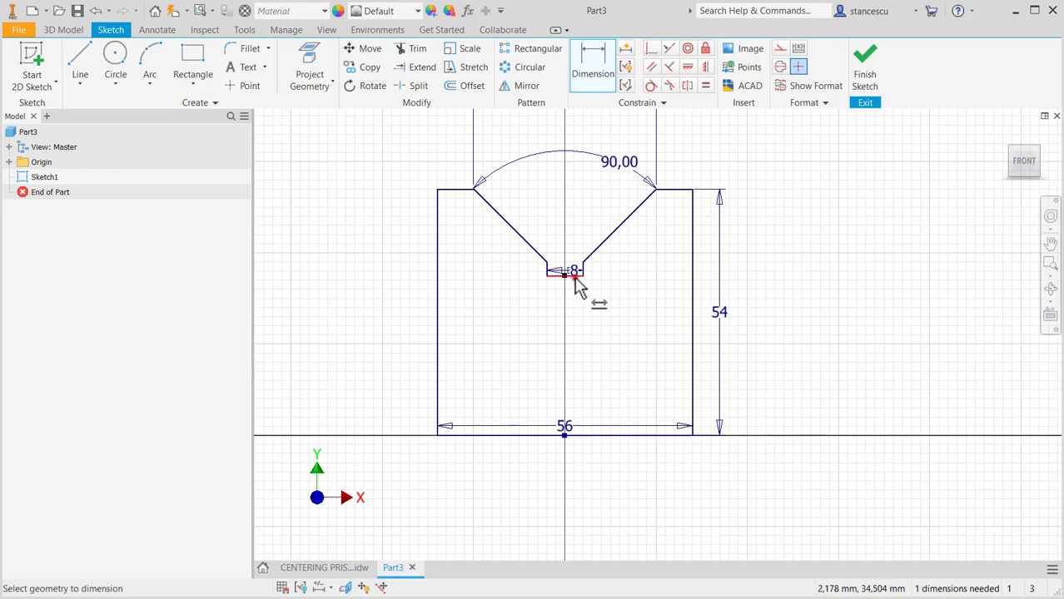
click(564, 436)
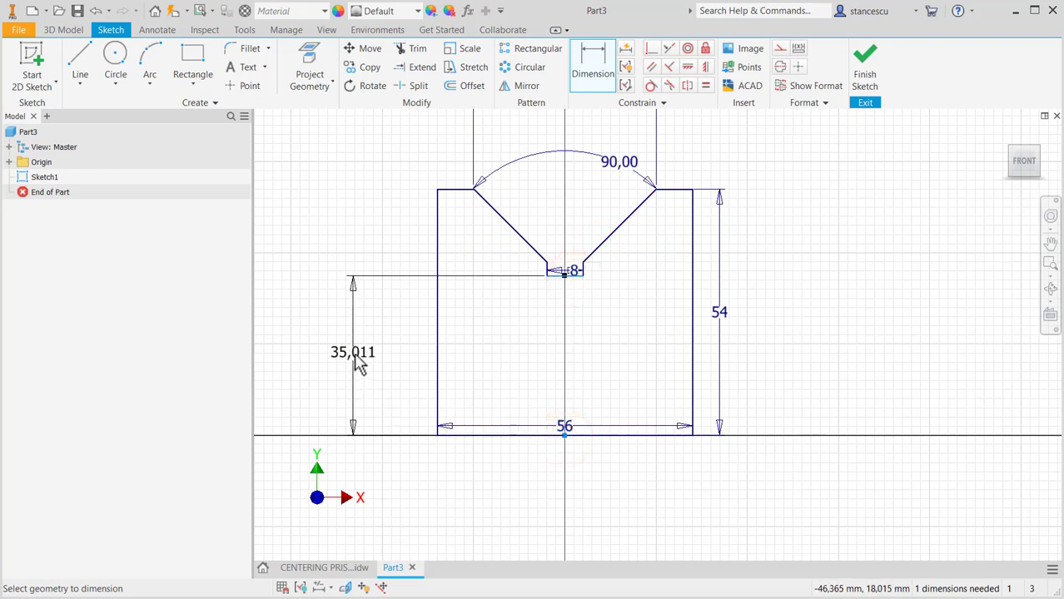
click(356, 365)
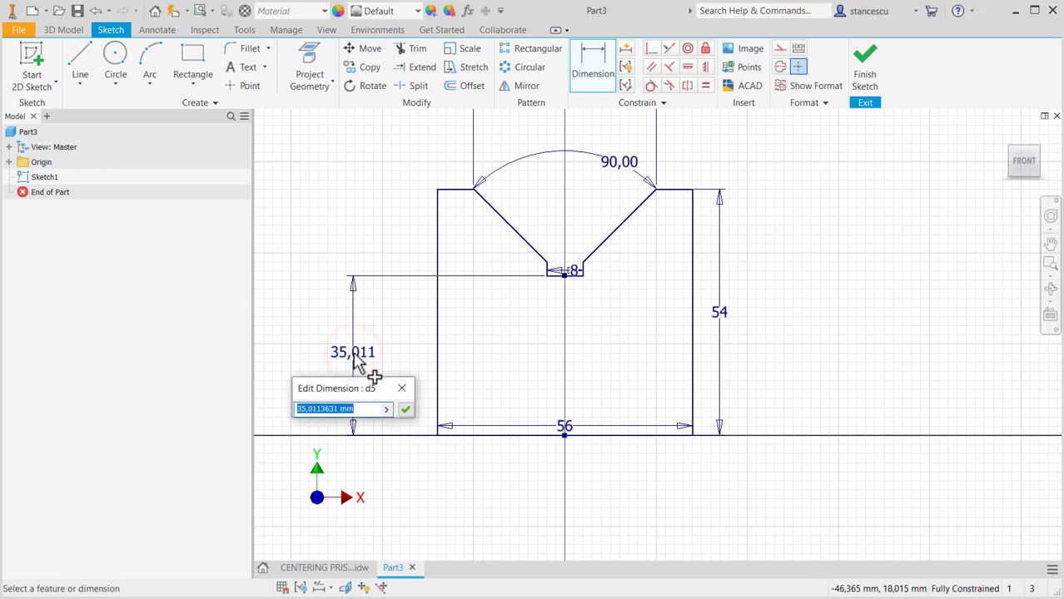
key(Return)
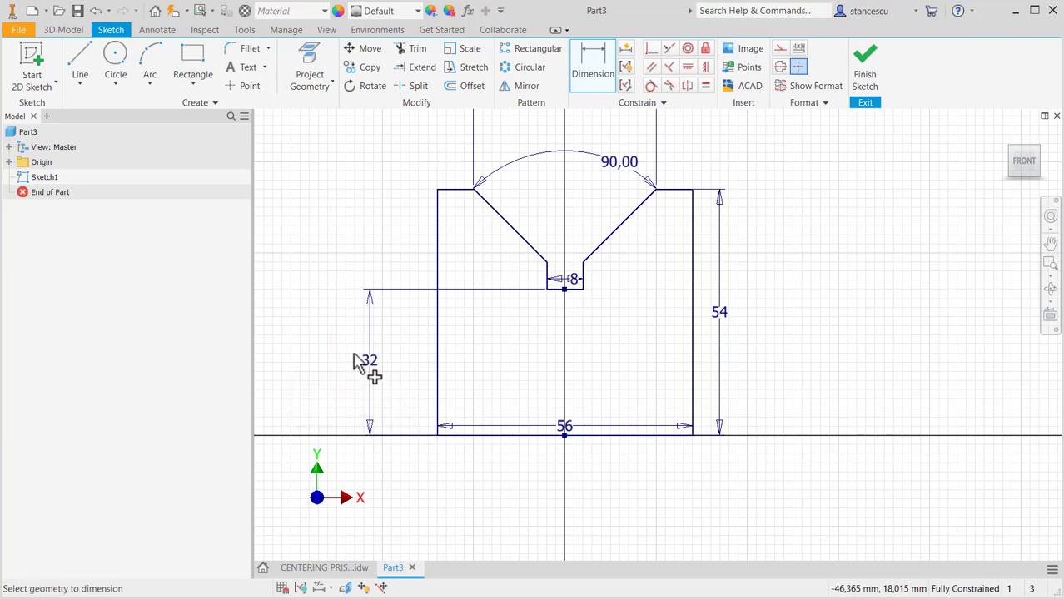
Finish the sketch and extrude the V-groove profile 6 mm into a solid.
click(865, 67)
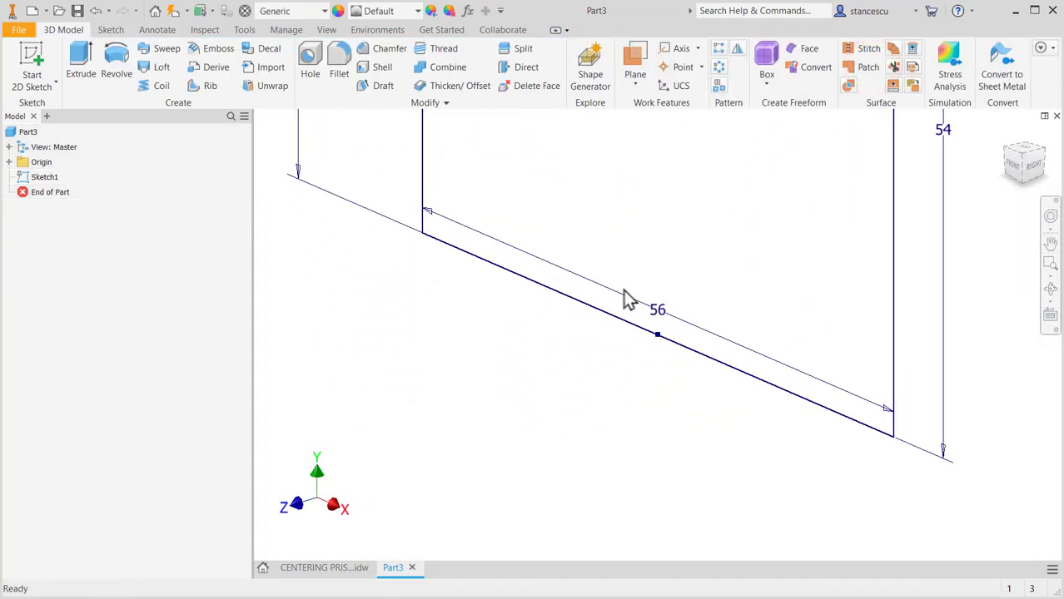
key(F6)
click(80, 63)
click(337, 568)
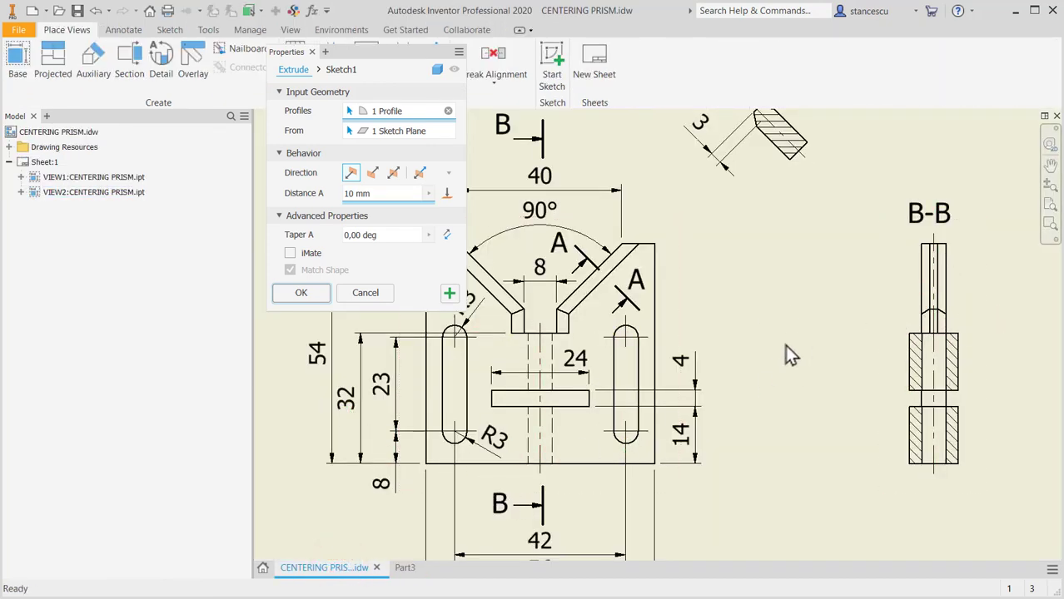
mouse_move(720, 516)
middle_down()
mouse_move(760, 292)
mouse_move(753, 264)
middle_up()
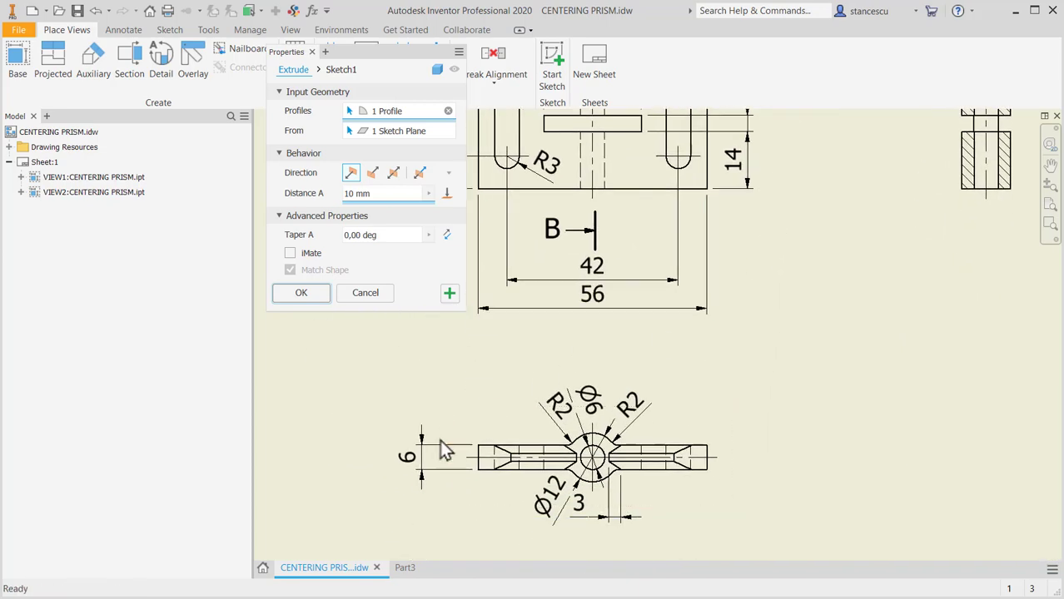
click(414, 569)
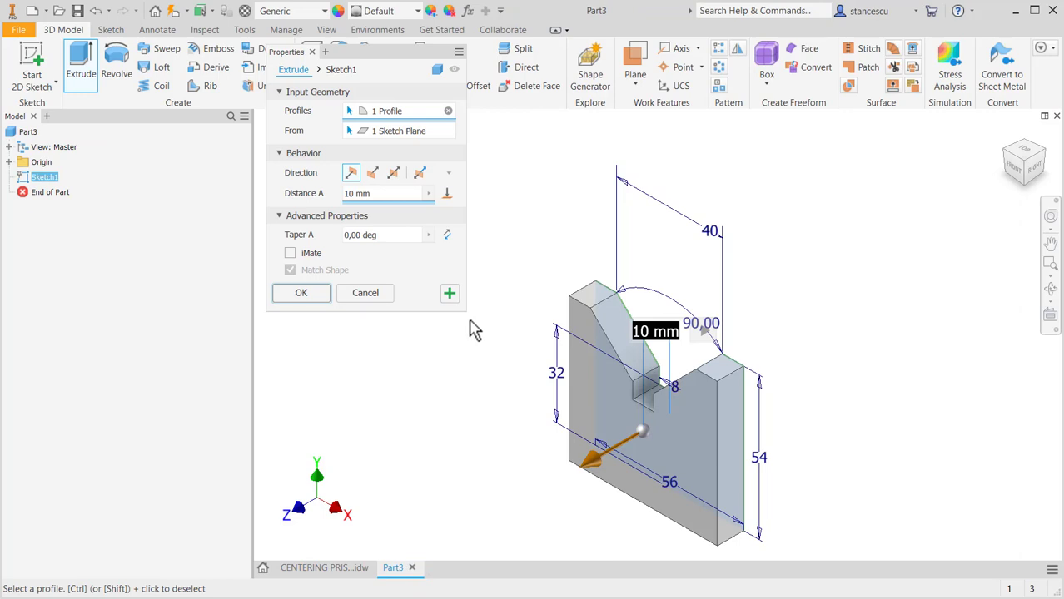
text(6)
click(302, 293)
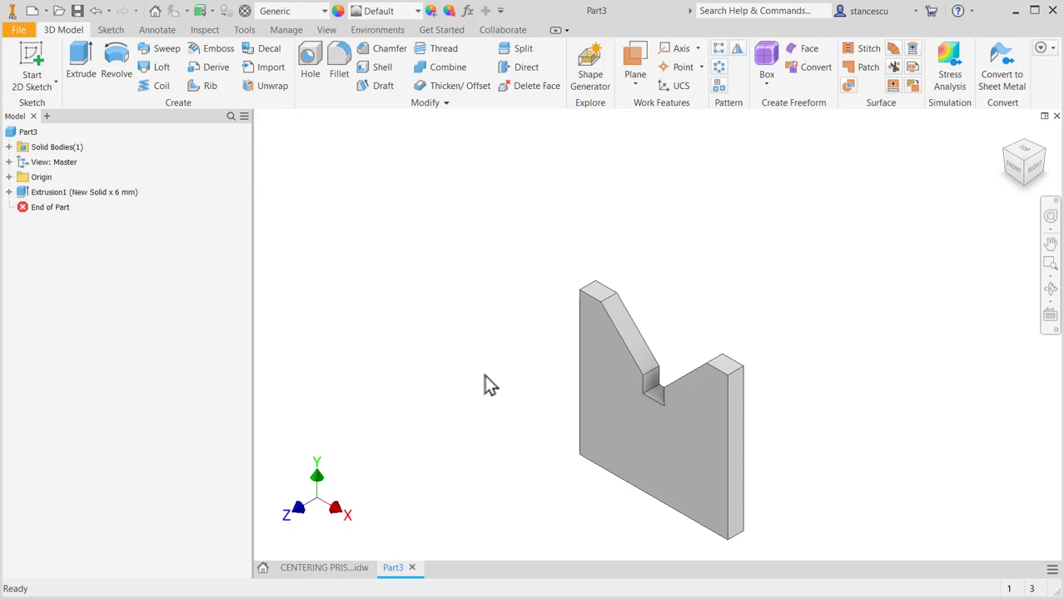
key(F6)
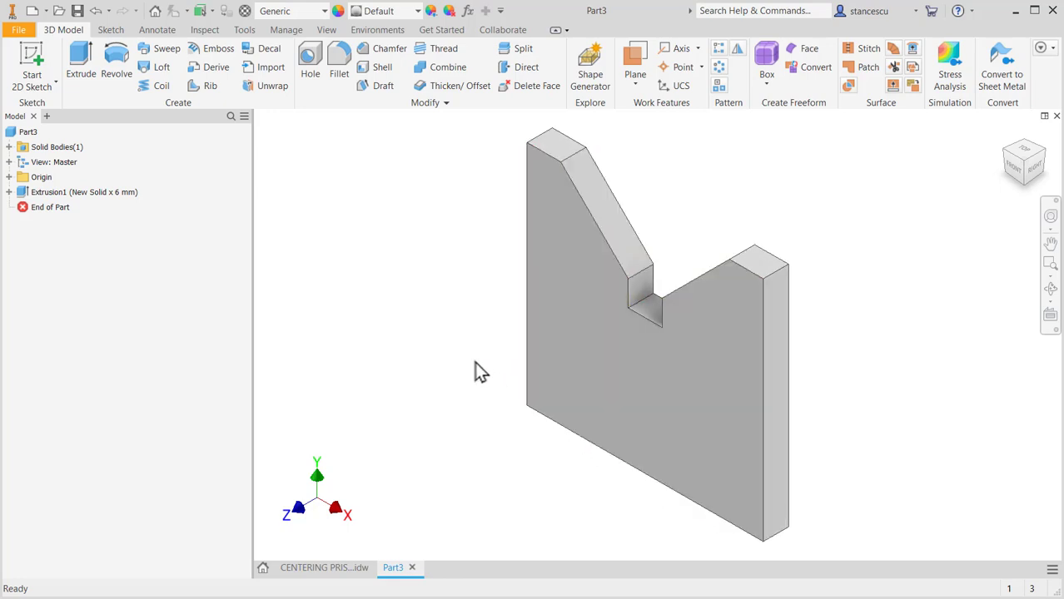
On the CENTERING PRISM drawing, move the R2 and Φ12 labels farther from the part.
click(321, 571)
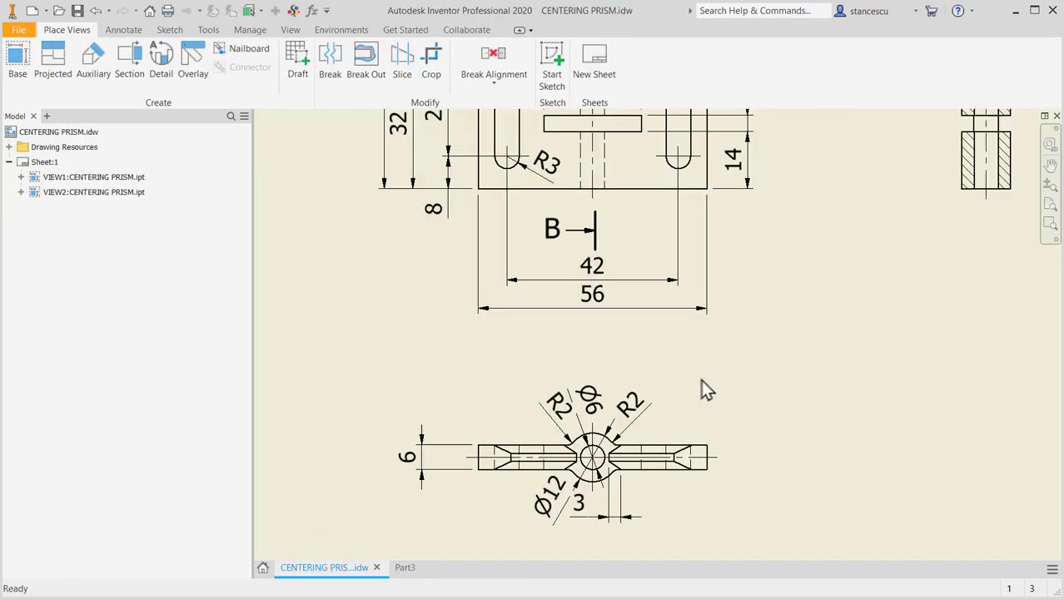
scroll(653, 483, up, 3)
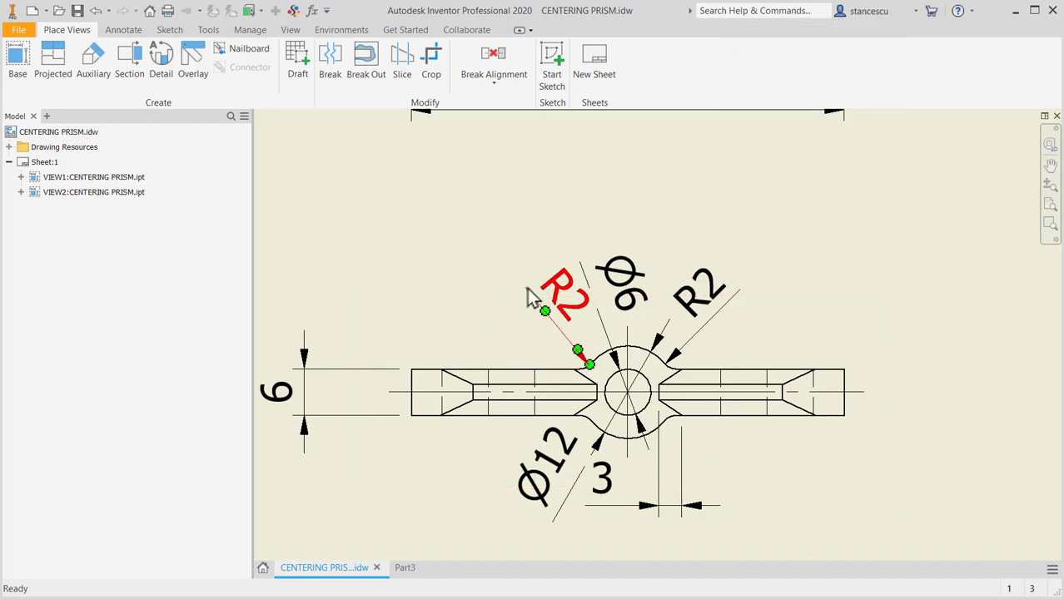
drag(543, 311, 508, 310)
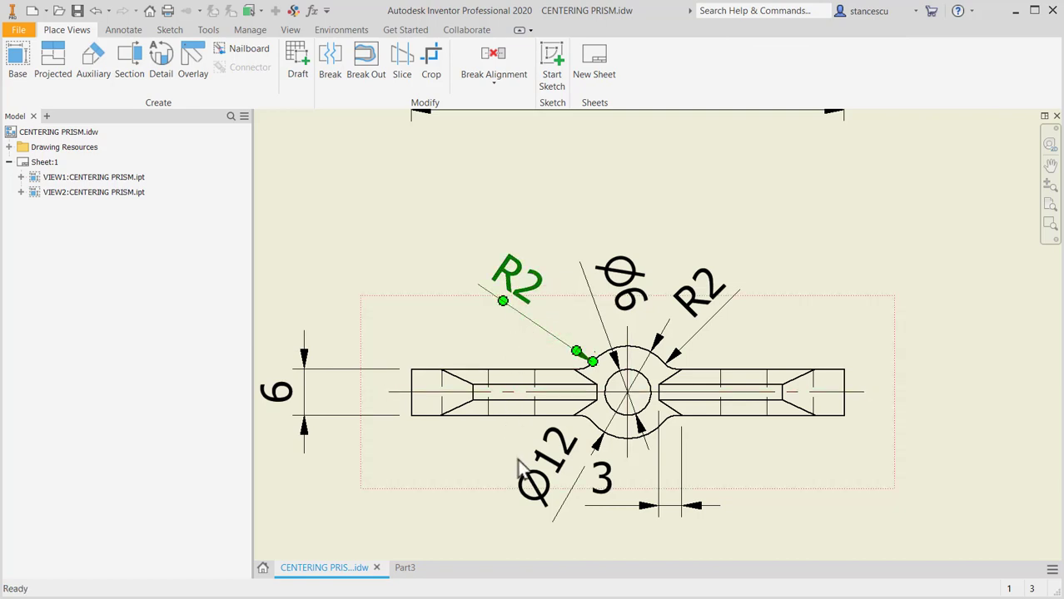
click(574, 488)
drag(573, 484, 548, 515)
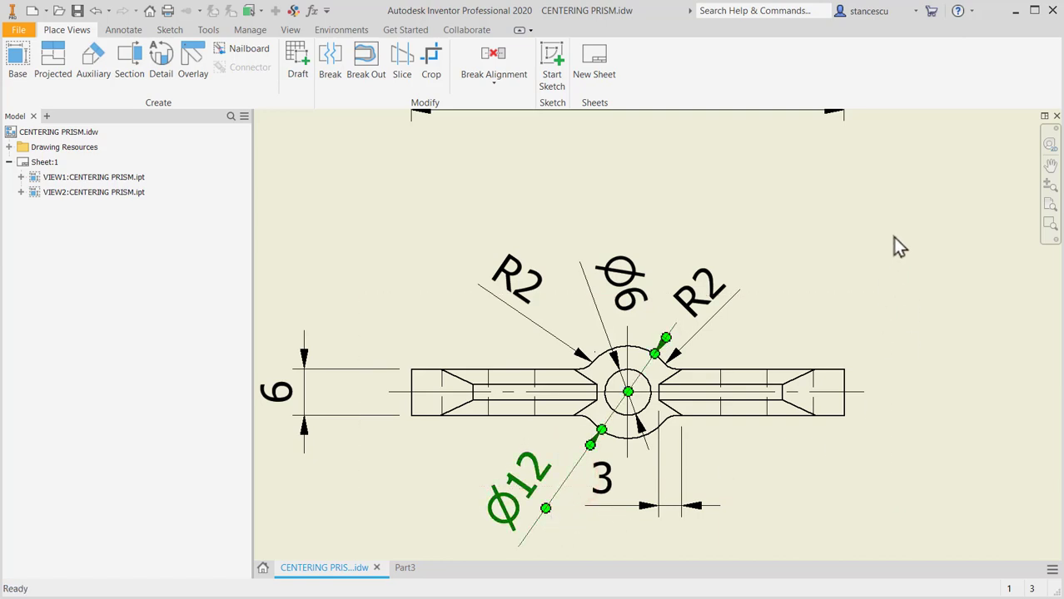
click(947, 281)
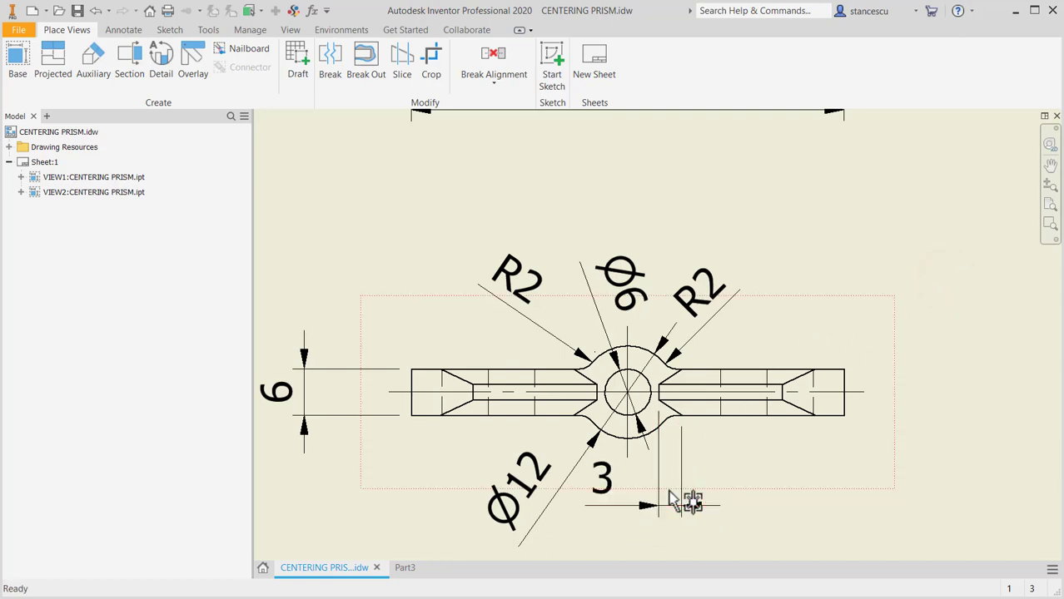
Pan and zoom the sheet to review the front view and A-A, B-B sections.
mouse_move(803, 313)
middle_down()
mouse_move(819, 314)
mouse_move(655, 561)
middle_up()
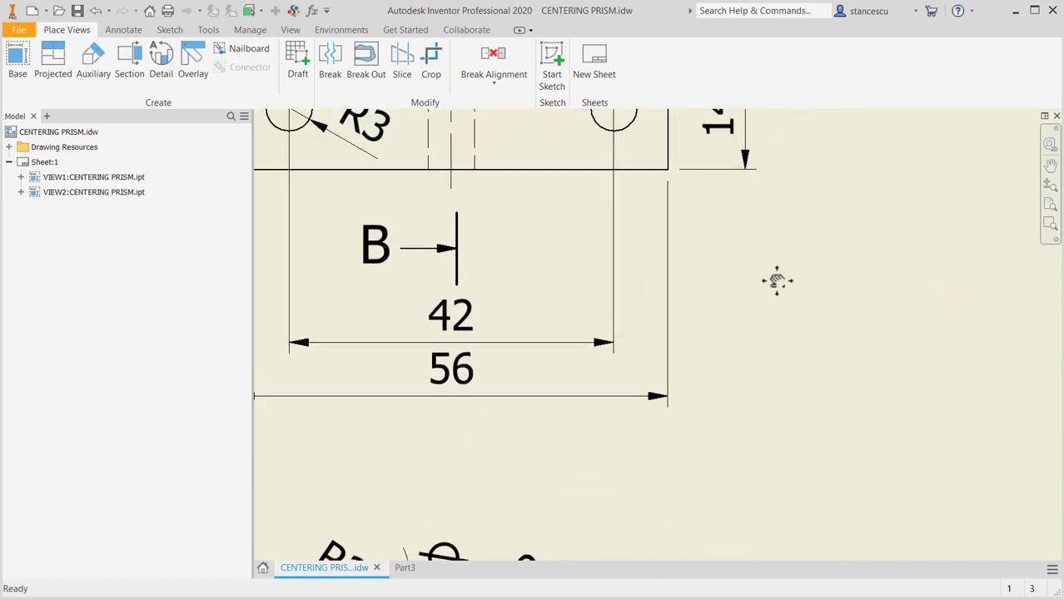
middle_drag(777, 287, 722, 537)
scroll(775, 250, up, 2)
middle_drag(798, 212, 529, 499)
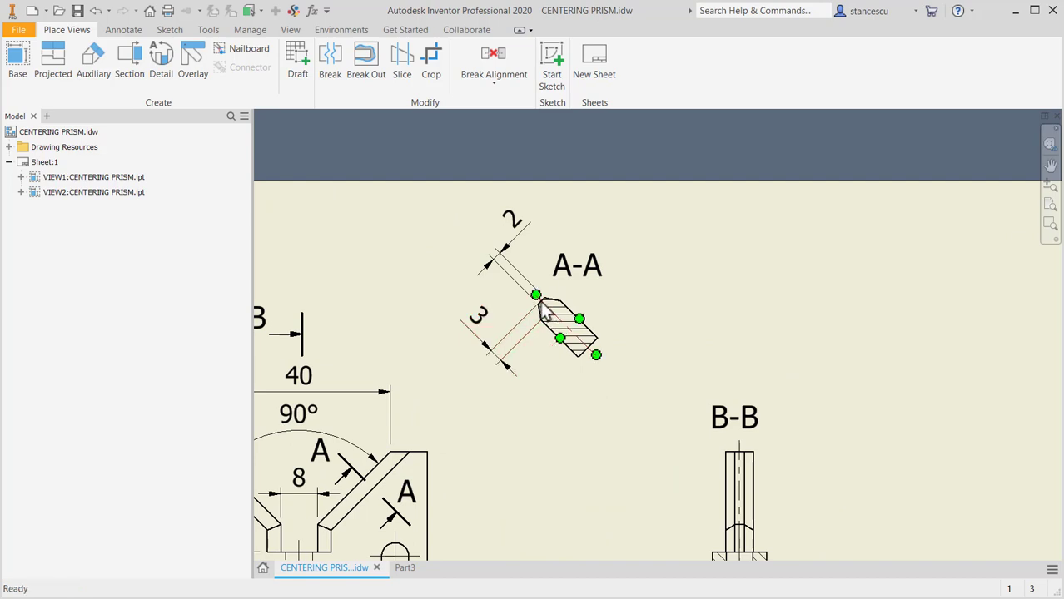
scroll(543, 308, down, 2)
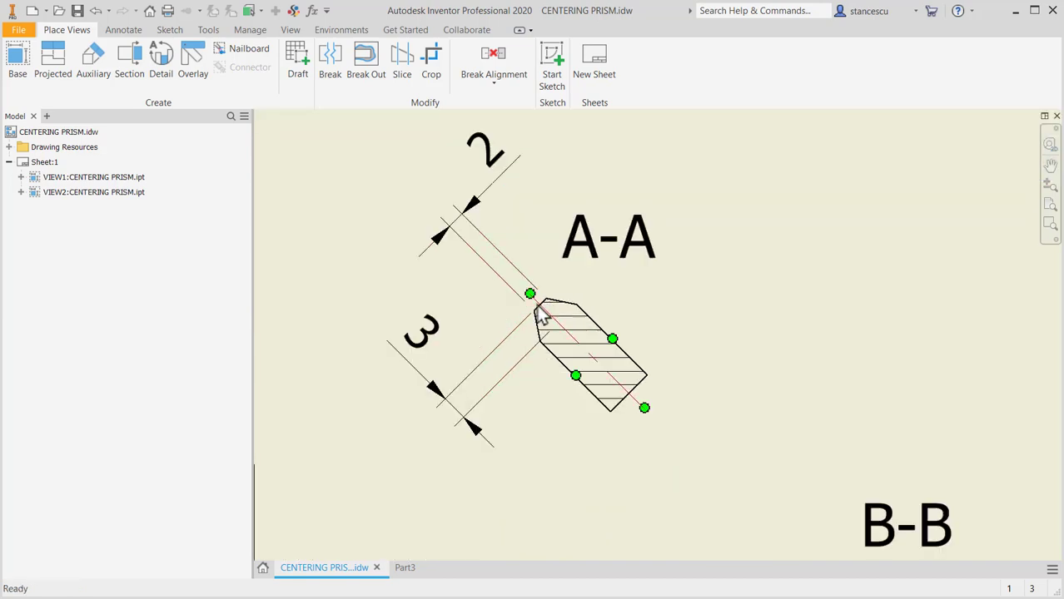
scroll(713, 355, up, 3)
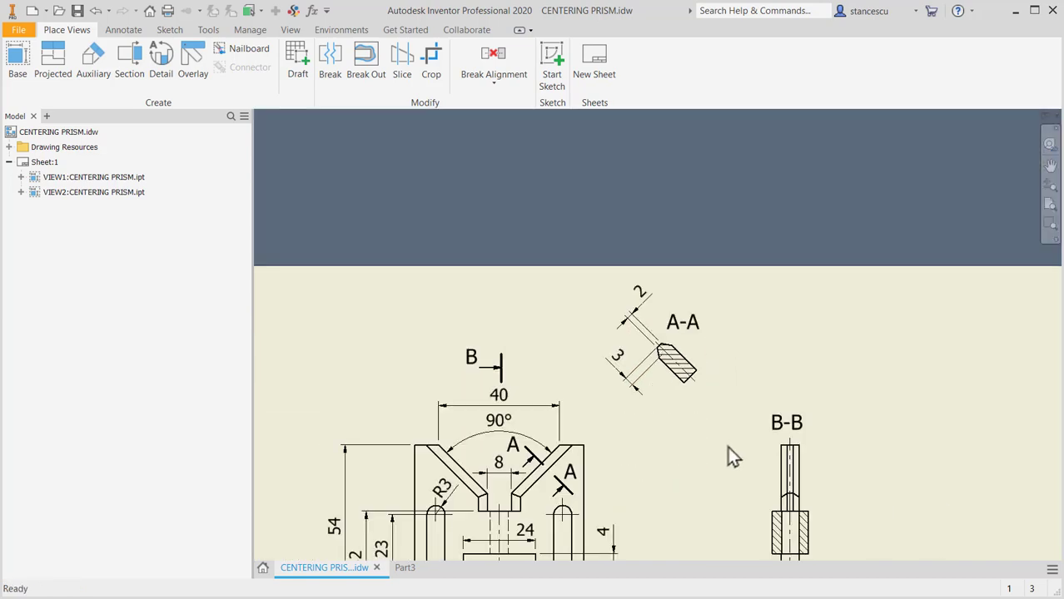
scroll(805, 414, down, 3)
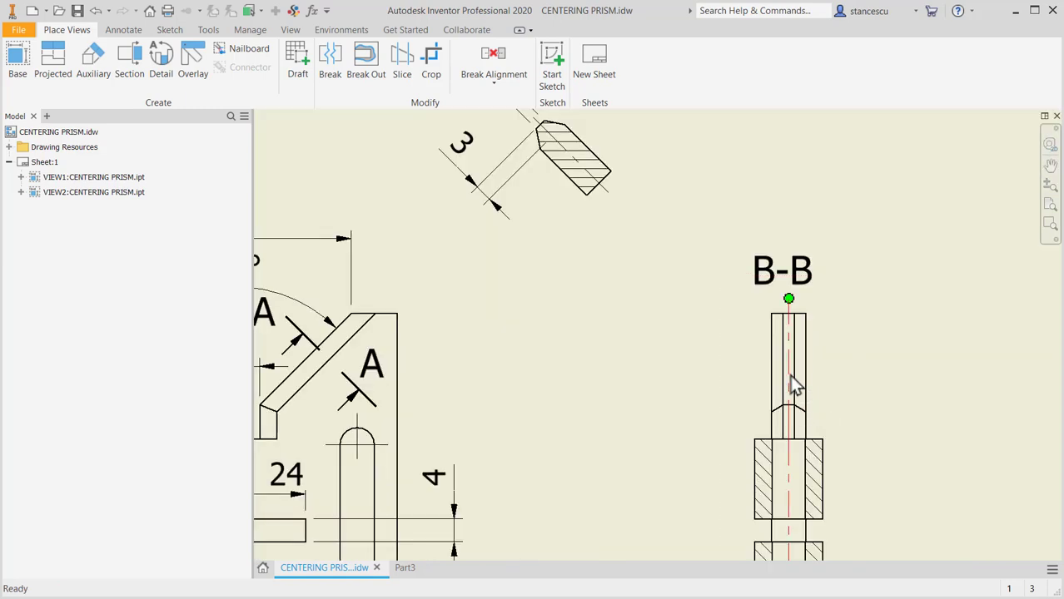
scroll(782, 428, down, 2)
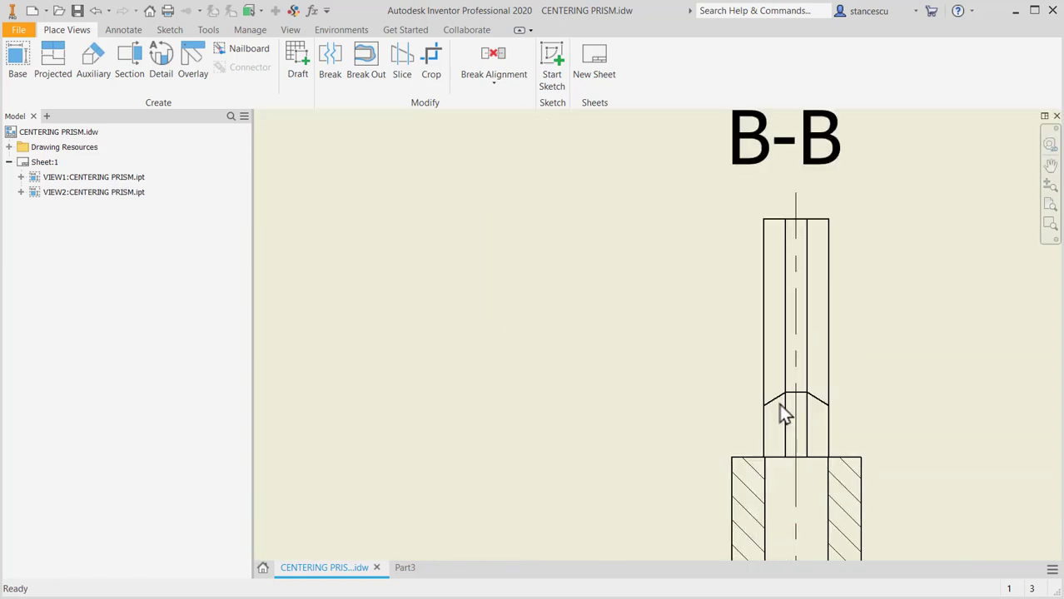
scroll(847, 459, up, 4)
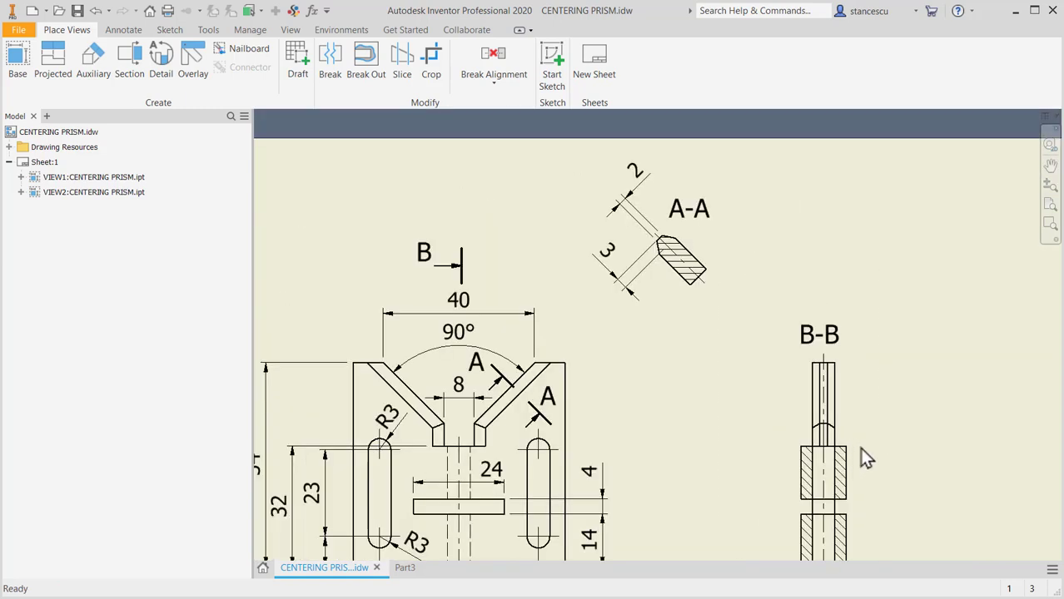
mouse_move(879, 463)
middle_down()
mouse_move(690, 441)
mouse_move(677, 273)
middle_up()
scroll(722, 392, down, 4)
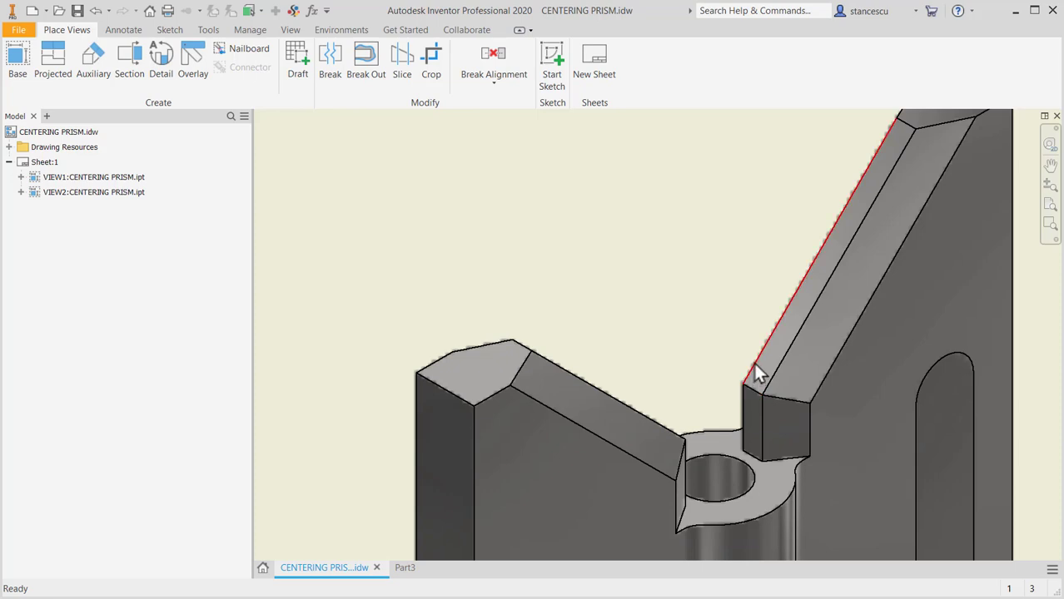
Select the isometric view, inspect the lower view, then show the whole sheet.
click(767, 374)
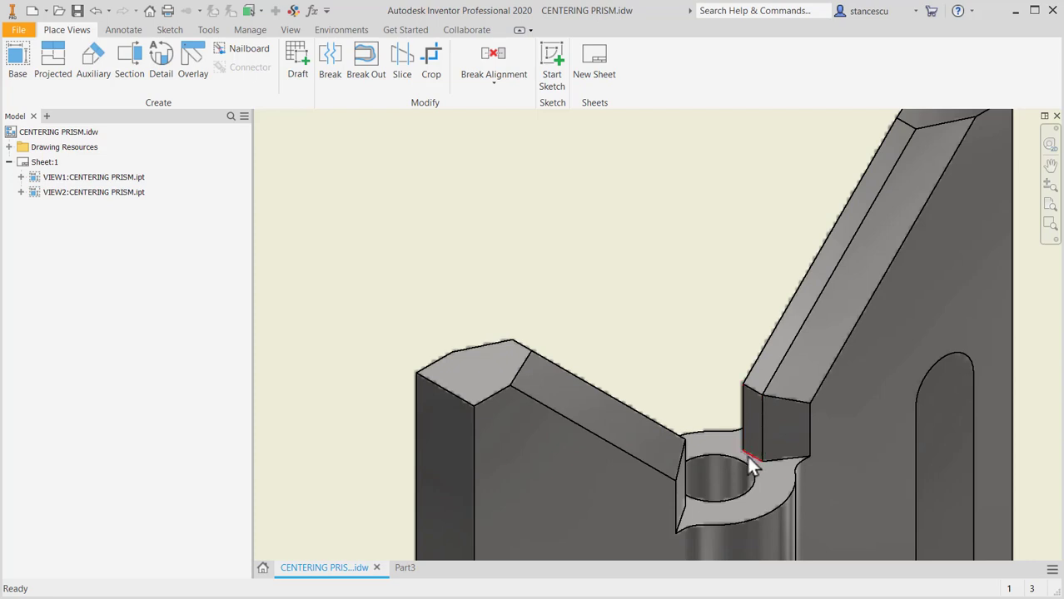
scroll(692, 316, down, 5)
middle_drag(673, 301, 749, 416)
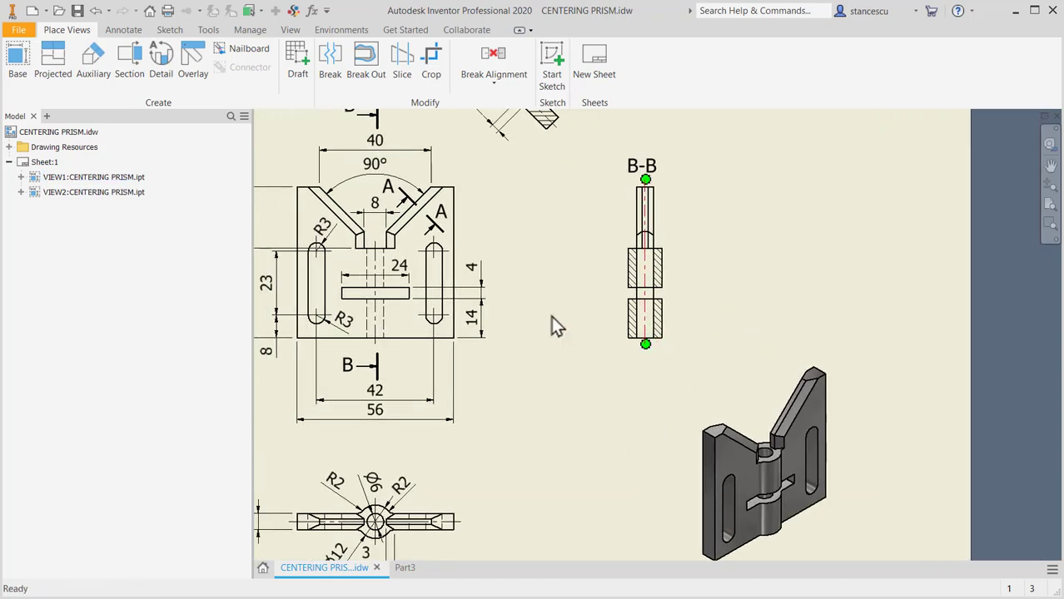
mouse_move(543, 320)
middle_down()
mouse_move(577, 368)
mouse_move(626, 406)
middle_up()
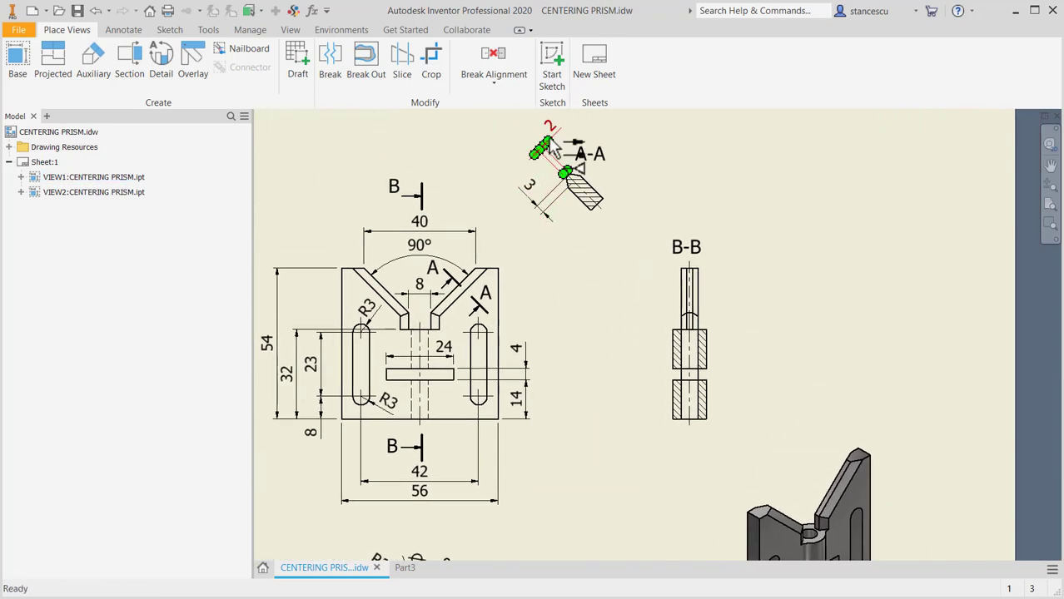
middle_drag(572, 368, 661, 169)
scroll(501, 391, up, 3)
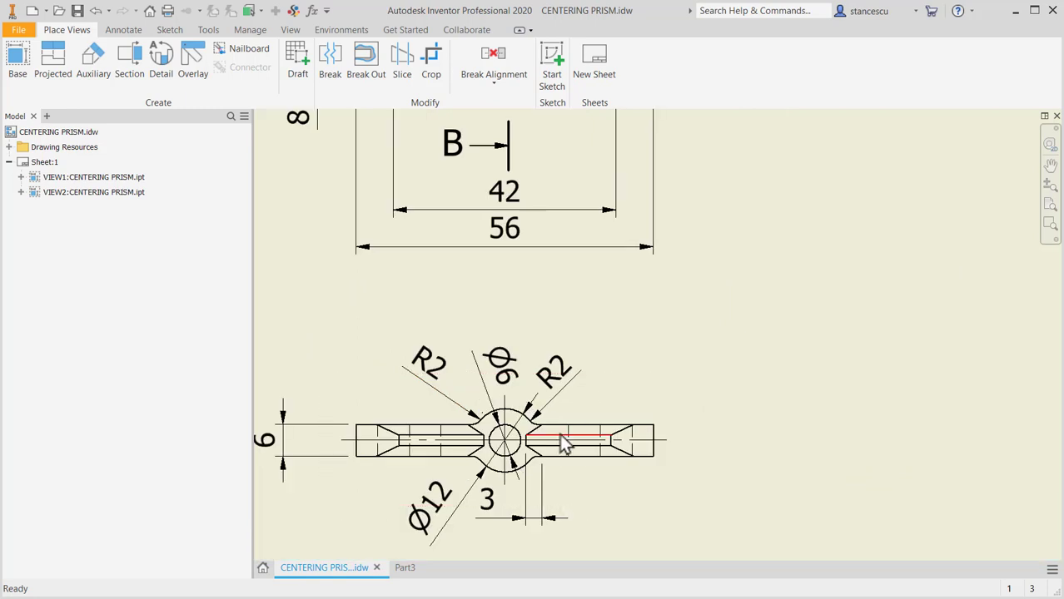
scroll(558, 434, up, 3)
mouse_move(596, 298)
middle_down()
mouse_move(604, 368)
mouse_move(674, 297)
middle_up()
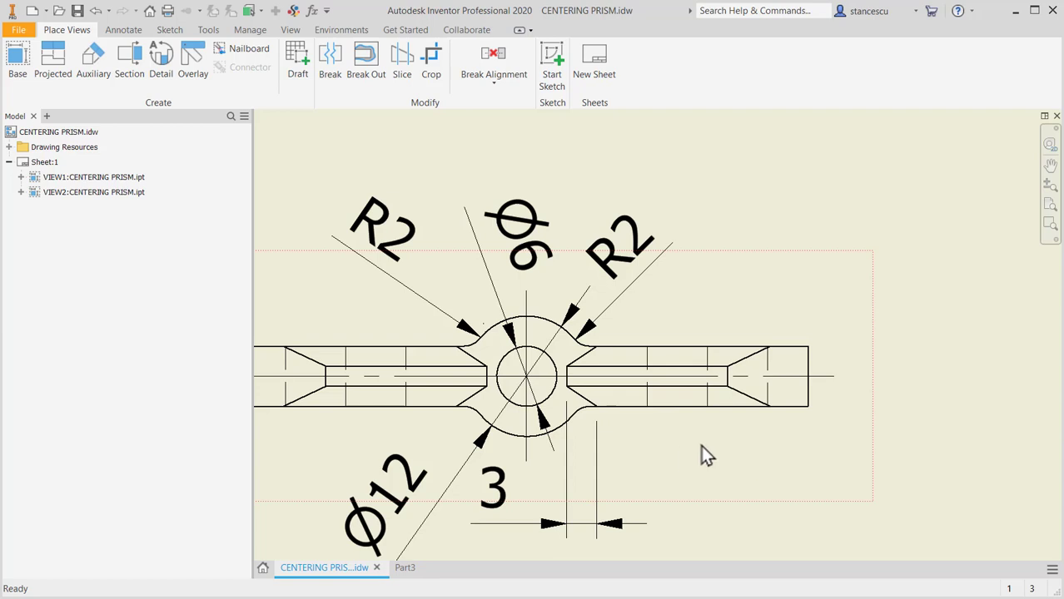
middle_drag(679, 474, 712, 416)
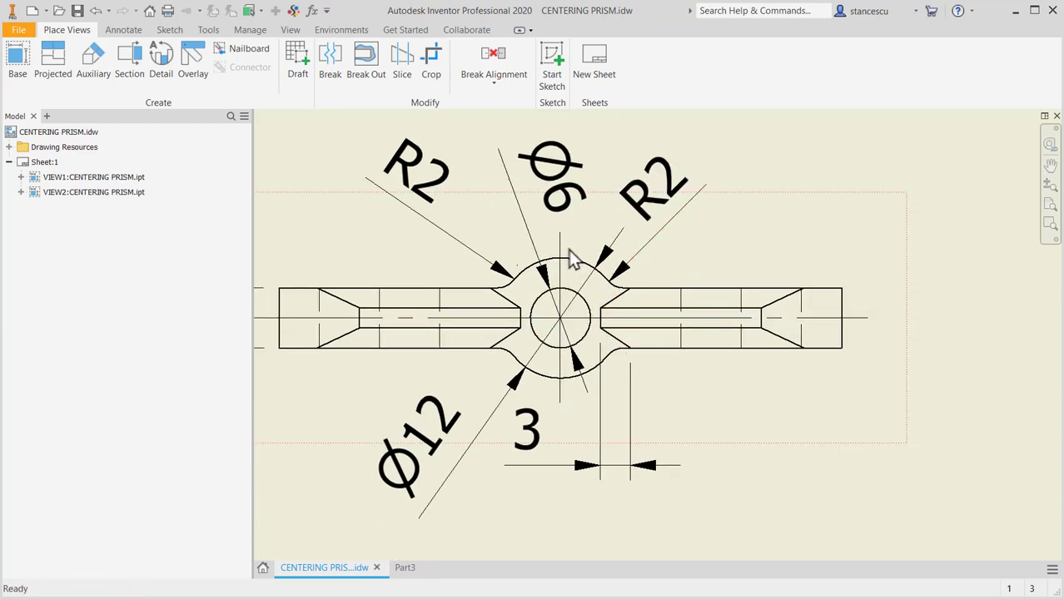
key(Home)
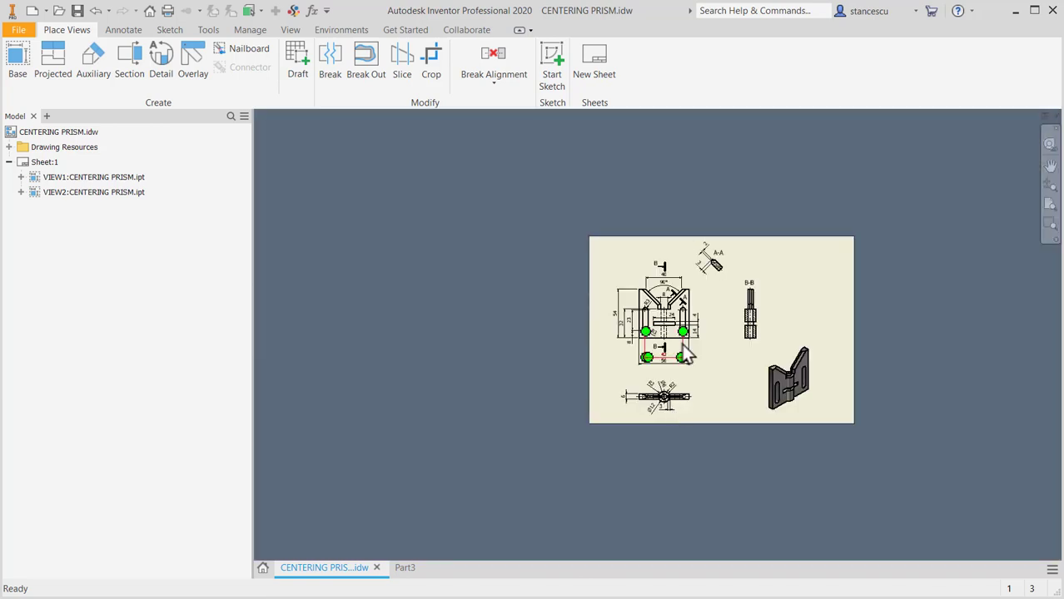
scroll(703, 346, up, 3)
scroll(848, 394, up, 3)
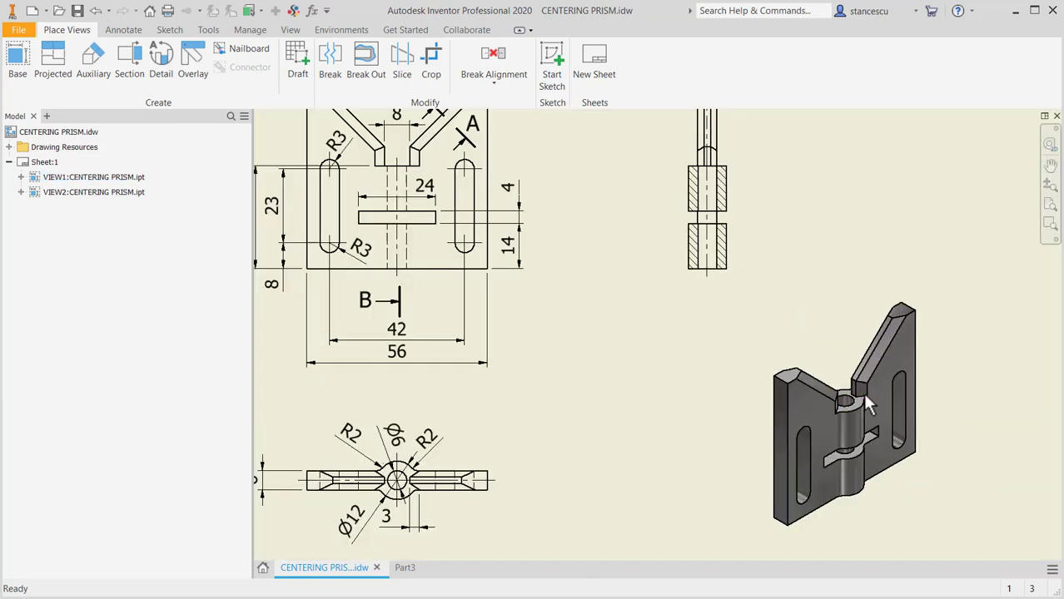
scroll(851, 398, up, 2)
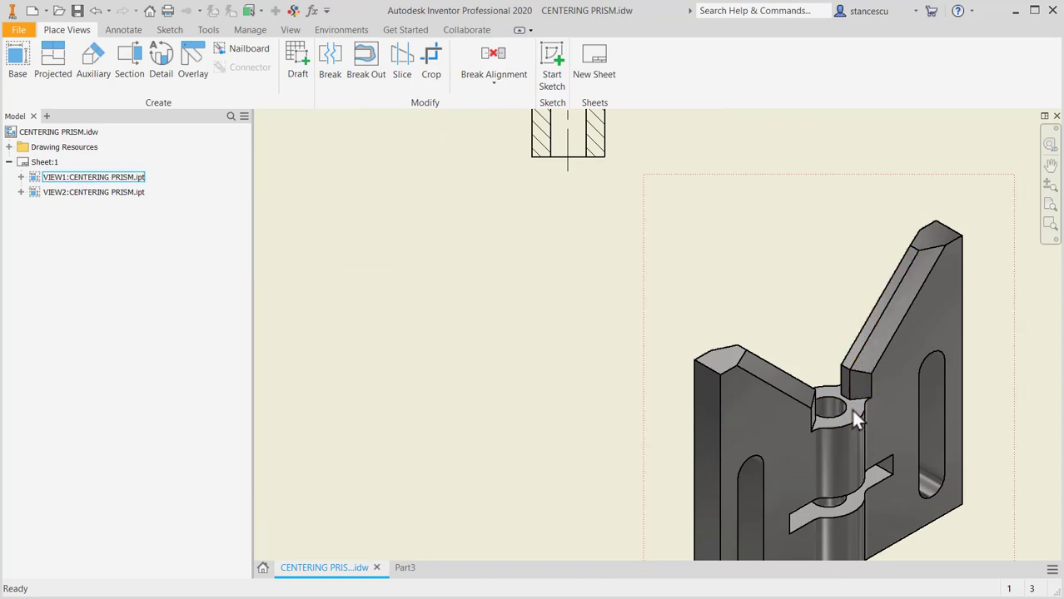
Switch to Part3 and create a sketch on the notch's flat floor face.
click(404, 567)
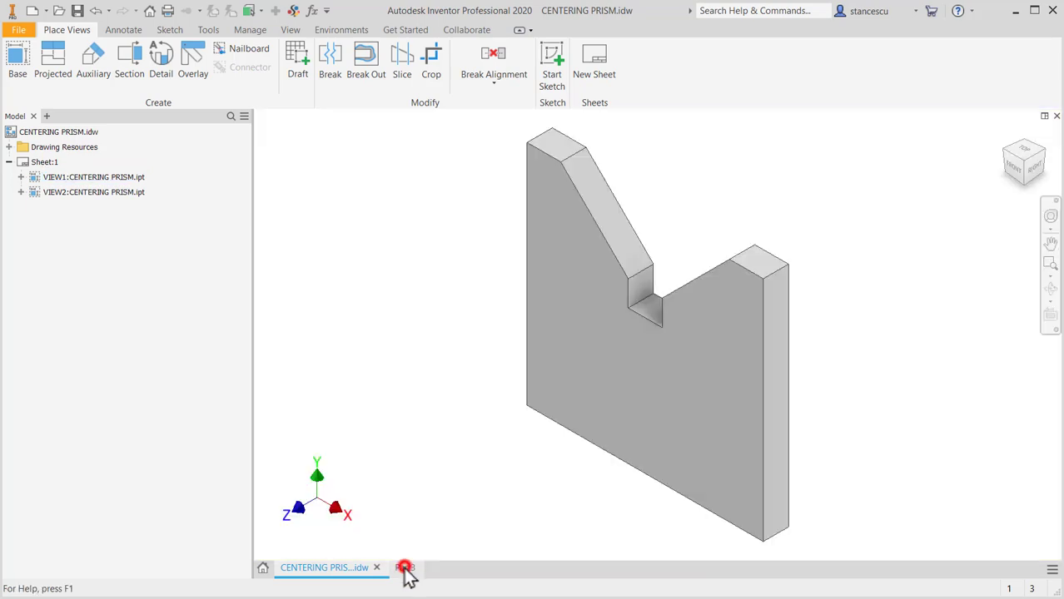
scroll(599, 349, up, 2)
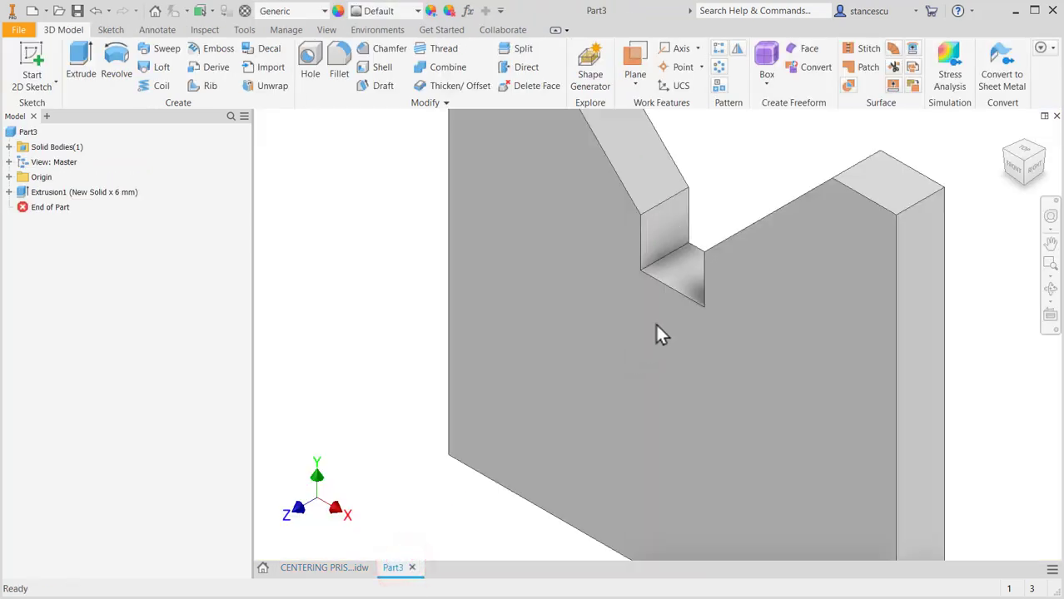
click(679, 277)
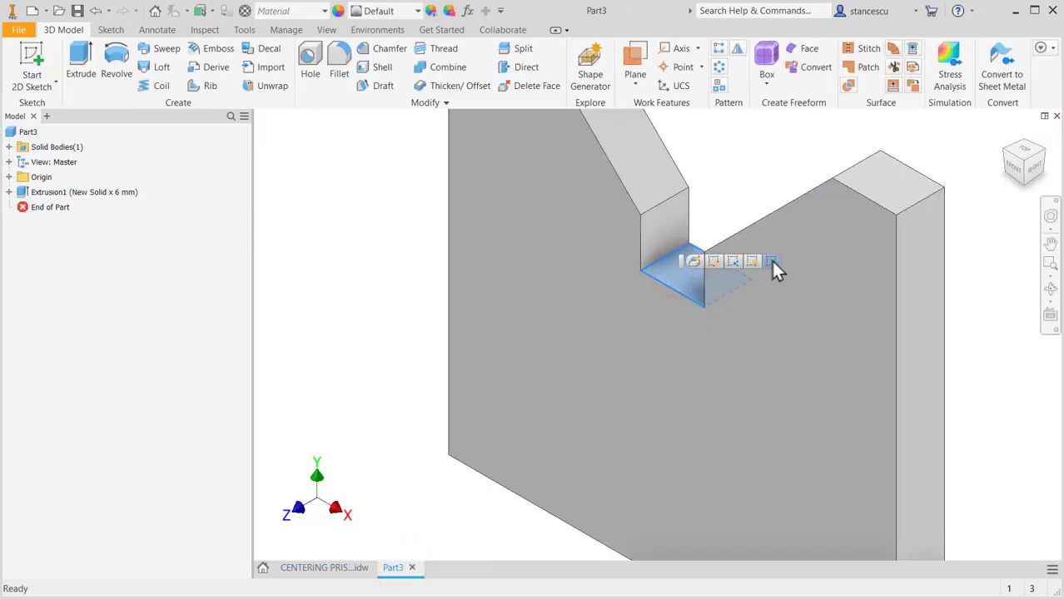
click(771, 261)
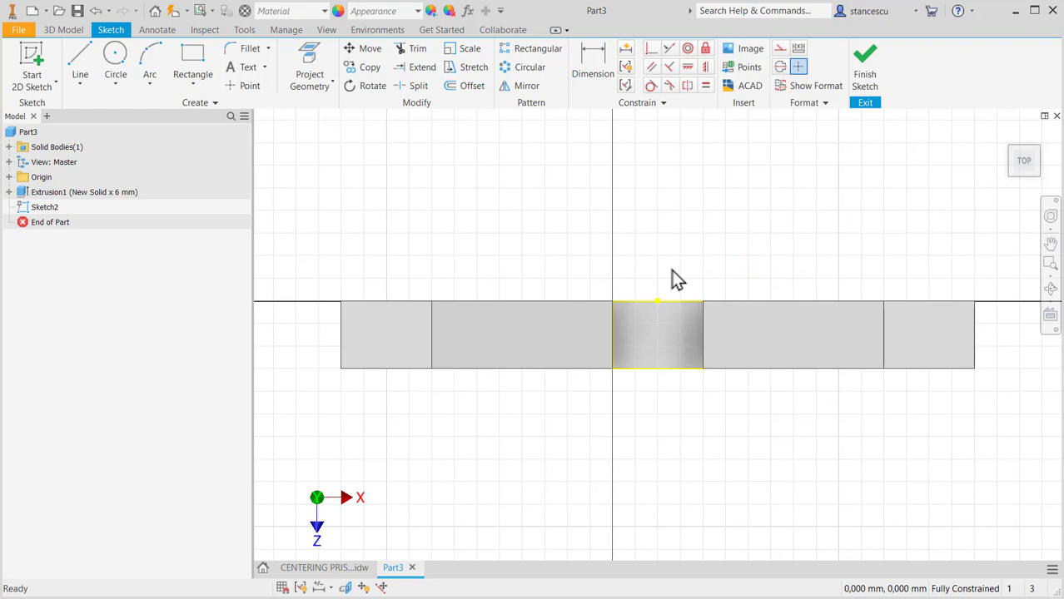
Slice the graphics and draw a closed right triangle from the origin at the notch corner.
key(F7)
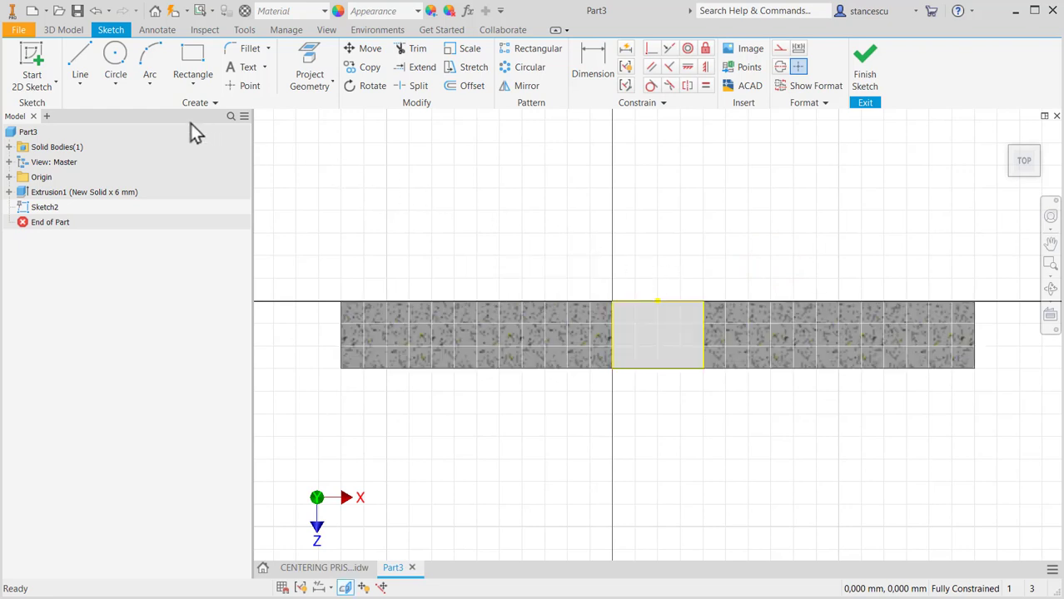
click(84, 54)
scroll(587, 263, up, 3)
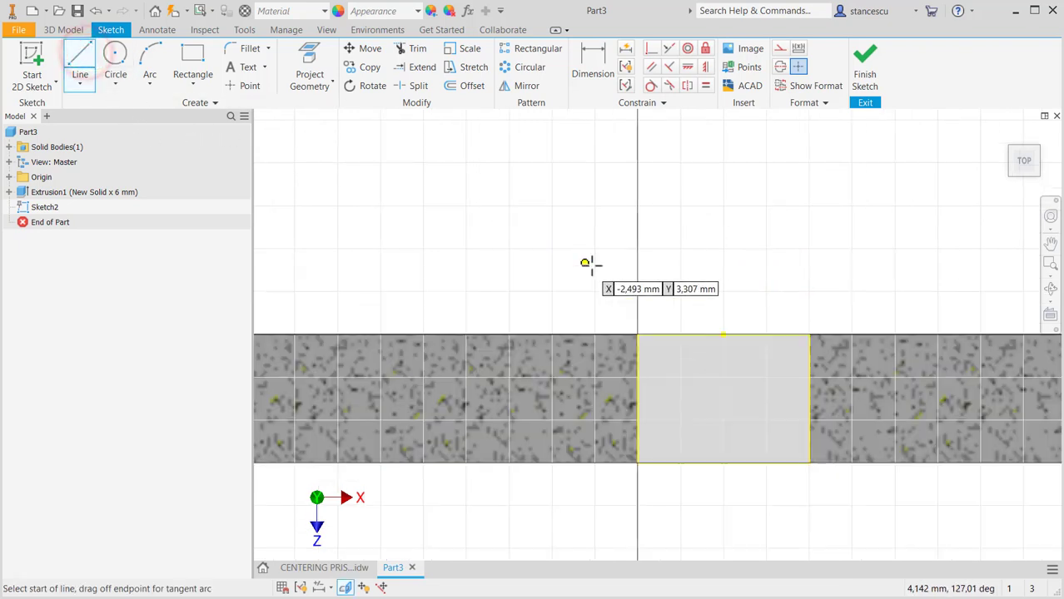
click(637, 334)
click(522, 336)
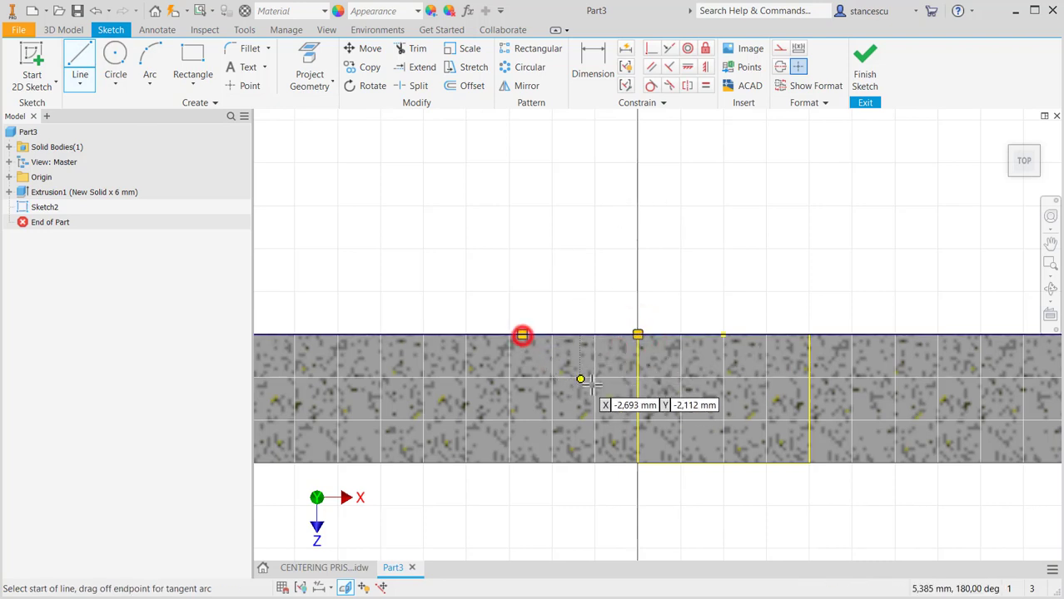
click(521, 335)
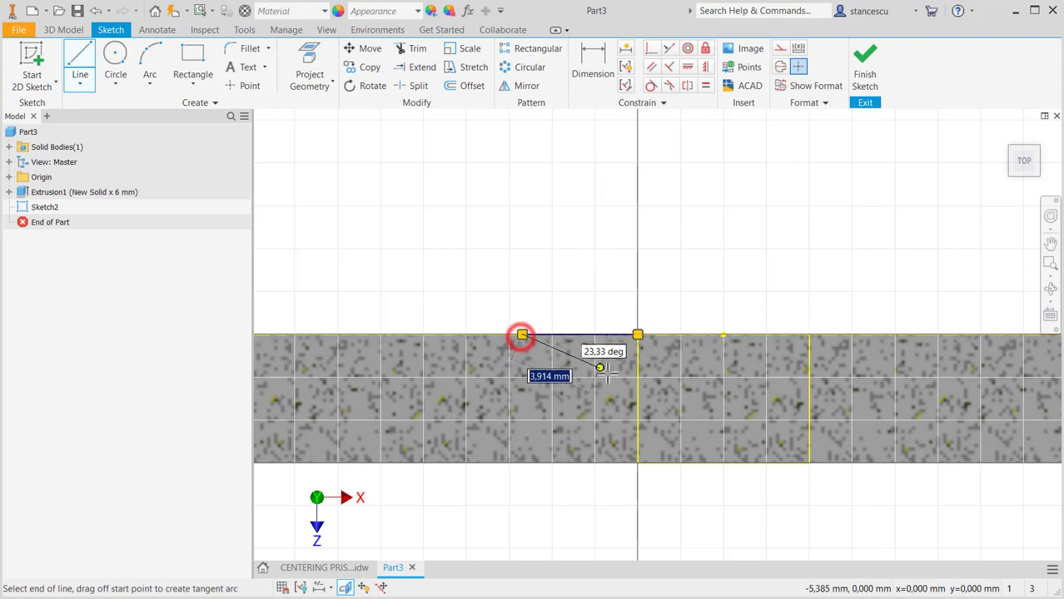
click(637, 382)
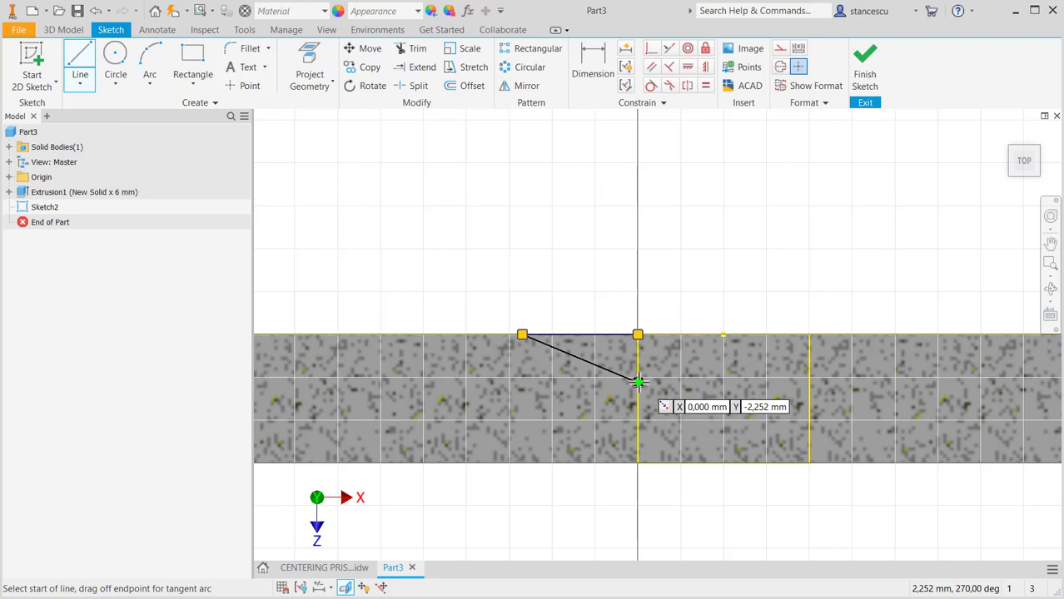
click(637, 382)
click(637, 335)
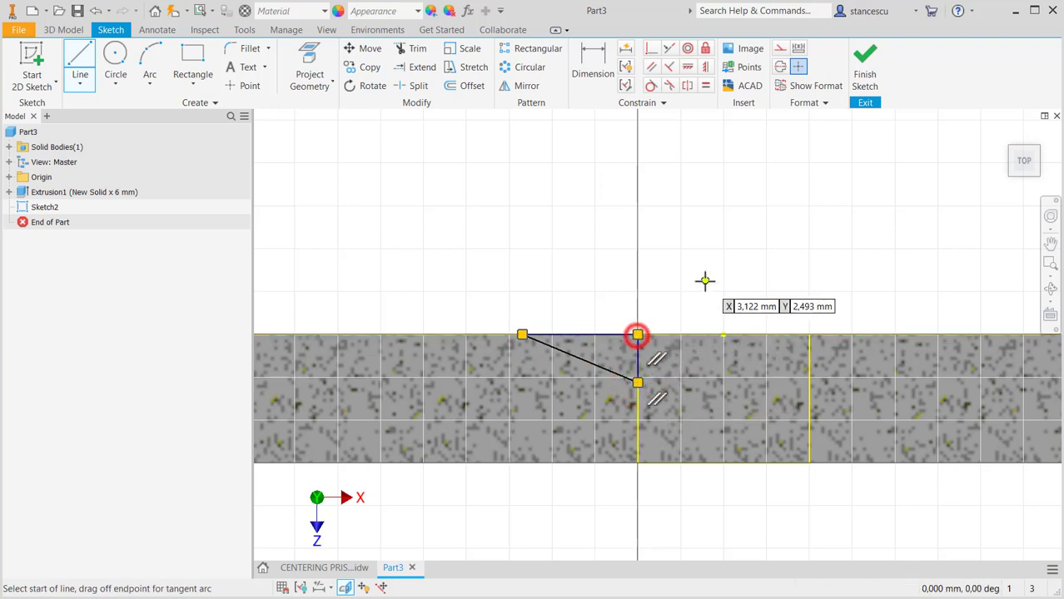
key(Escape)
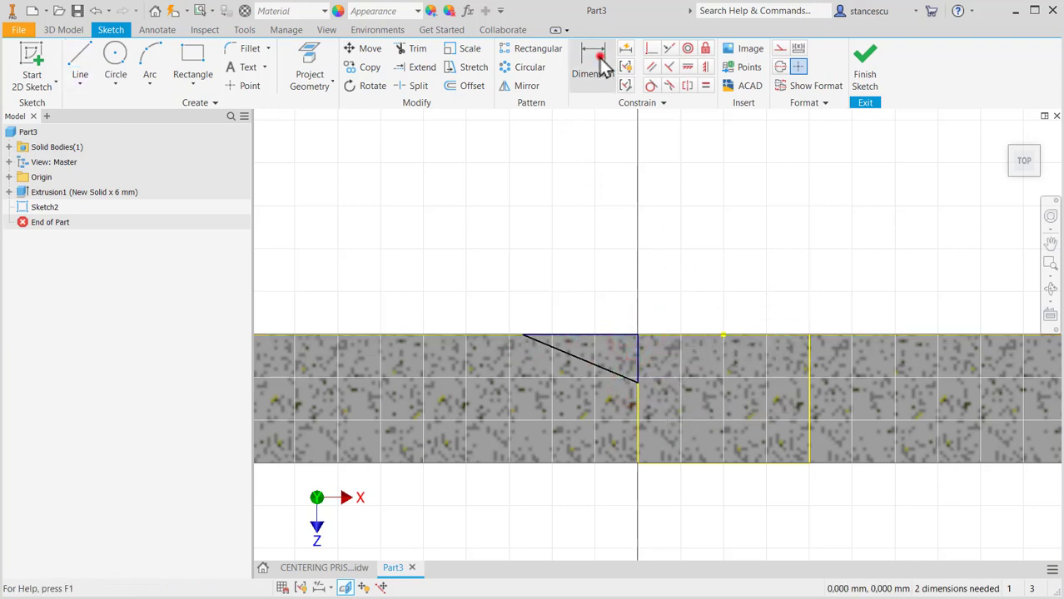
Dimension the triangle's top line to 3 mm.
click(597, 58)
click(589, 335)
click(582, 269)
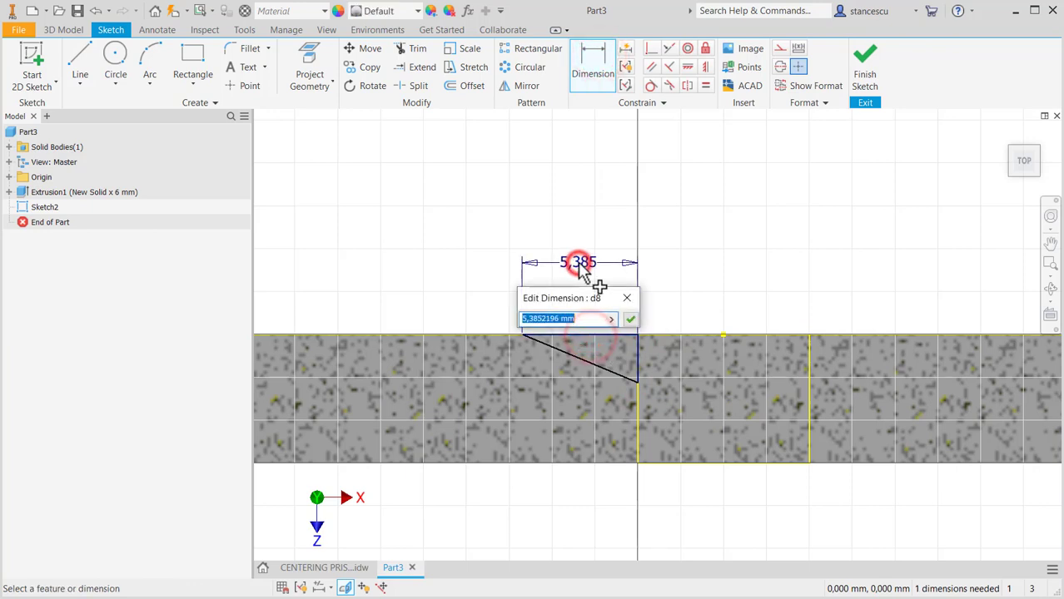
text(3)
key(Return)
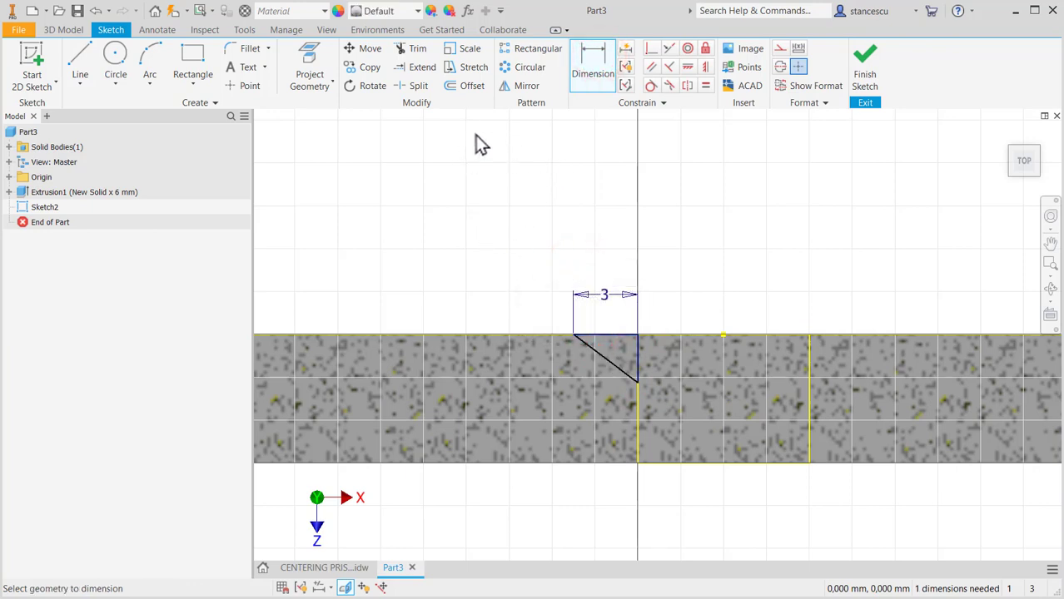
Project the X Axis and the part's top edge into Sketch2.
click(309, 71)
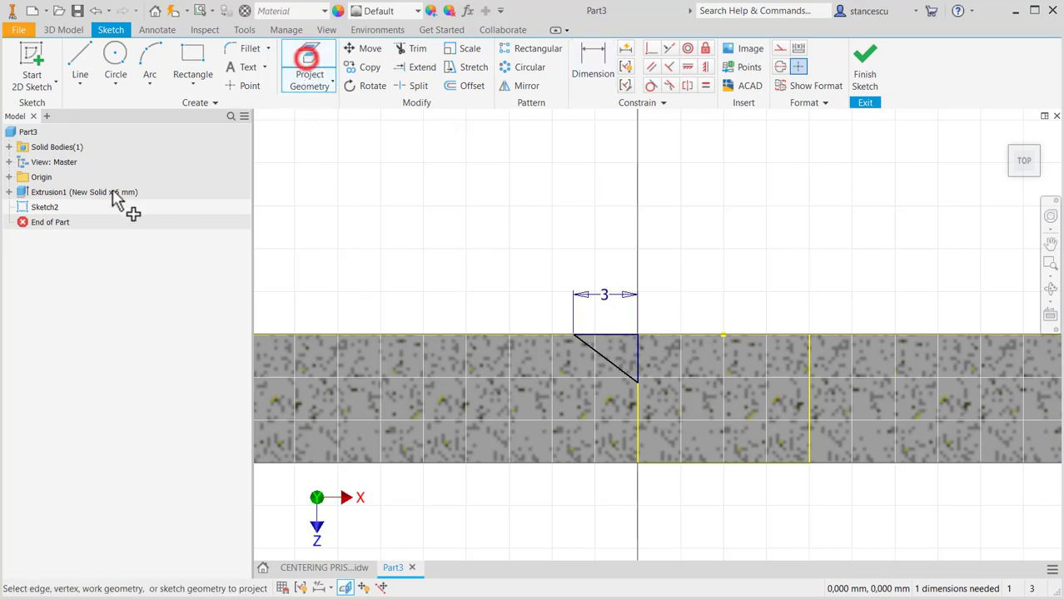
click(9, 177)
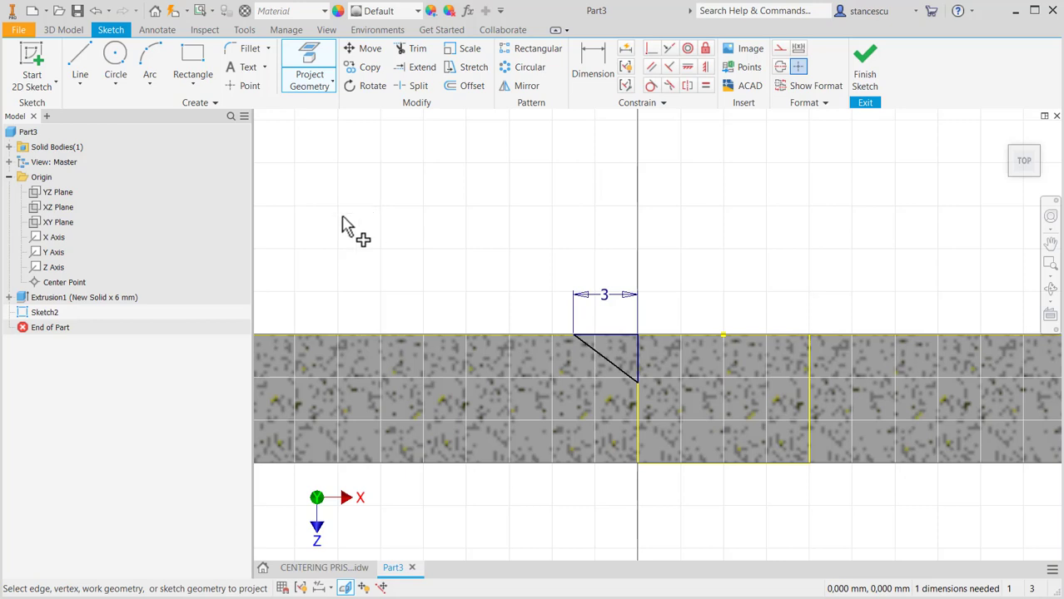
click(44, 237)
click(523, 337)
scroll(523, 305, down, 3)
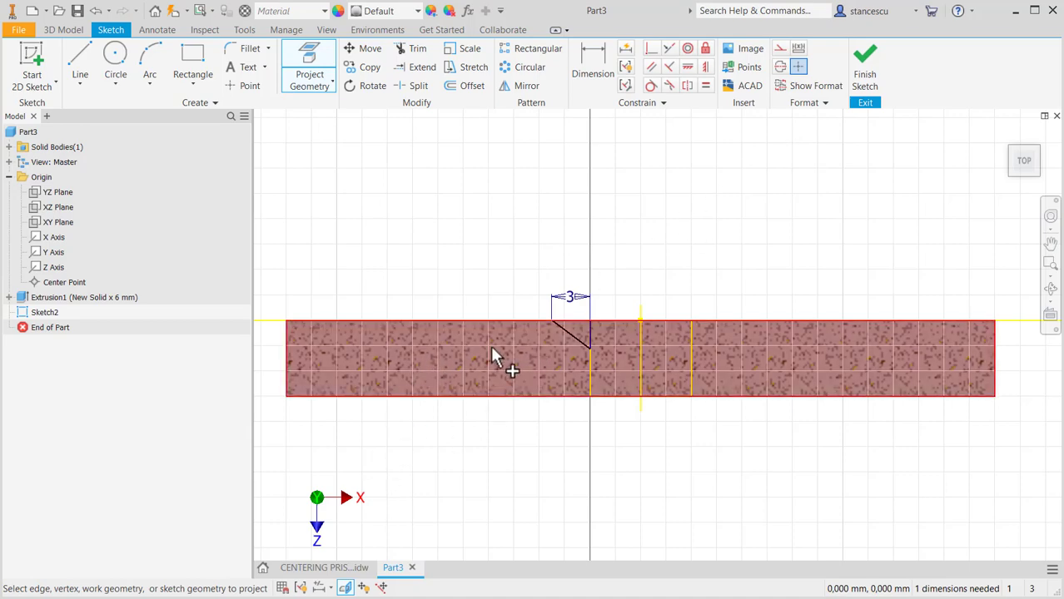
Finish the sketch, make Extrusion1 symmetric, and reopen Sketch2 for editing.
click(865, 77)
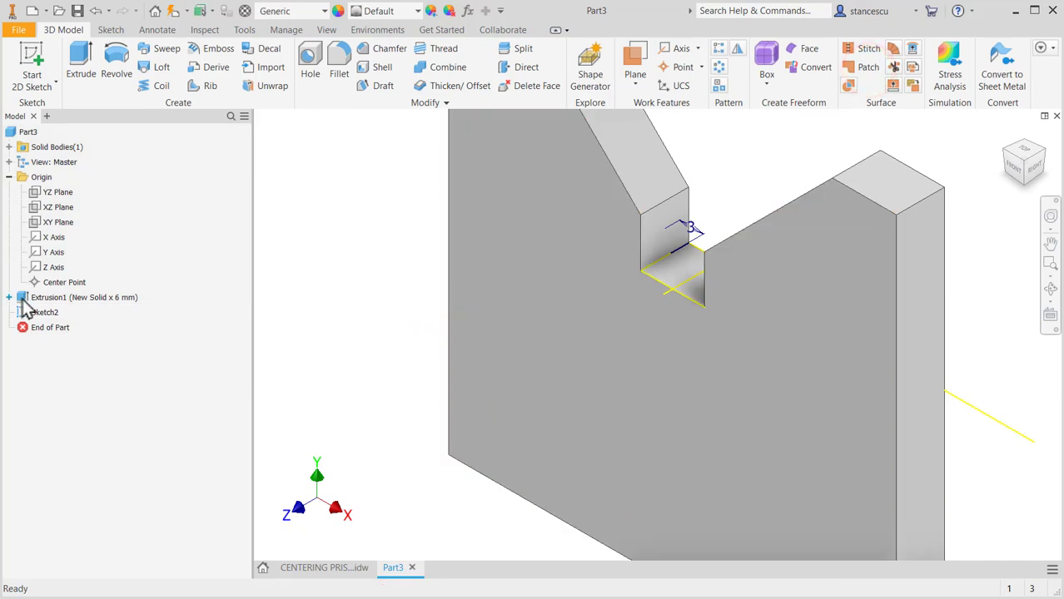
double_click(25, 297)
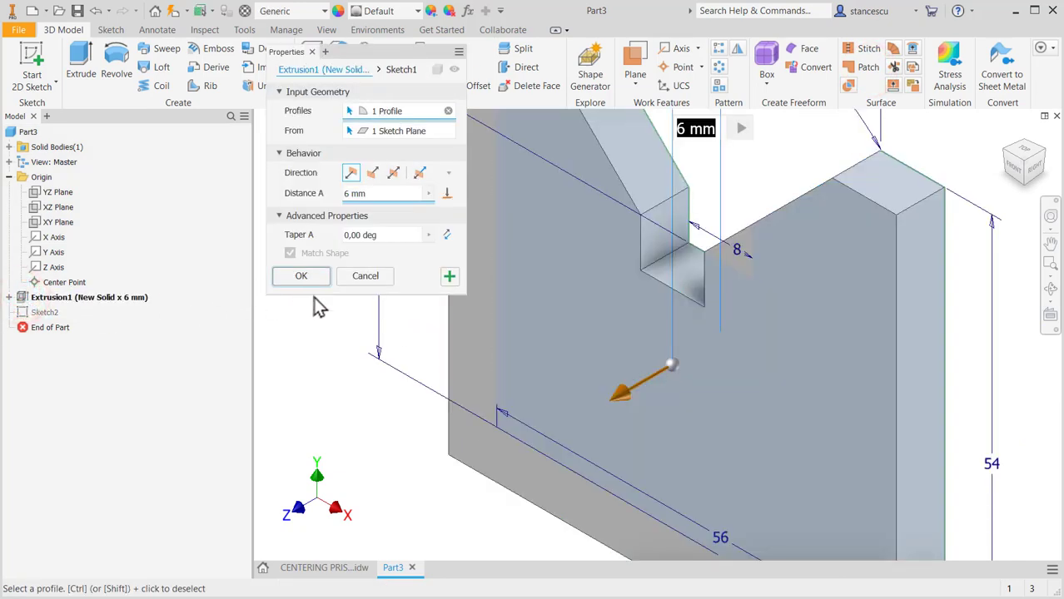
click(393, 173)
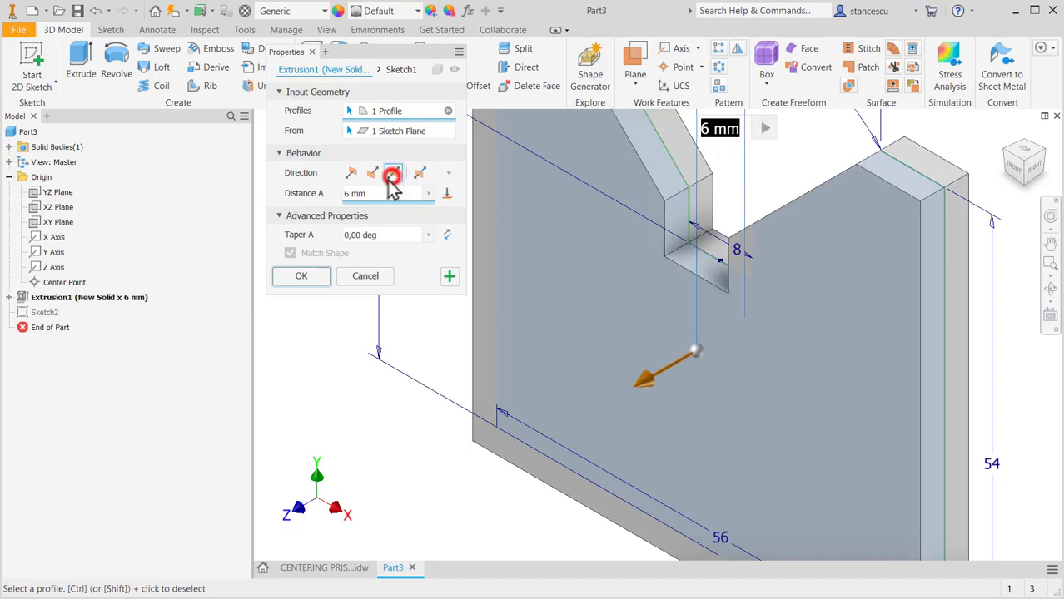
click(301, 275)
double_click(32, 313)
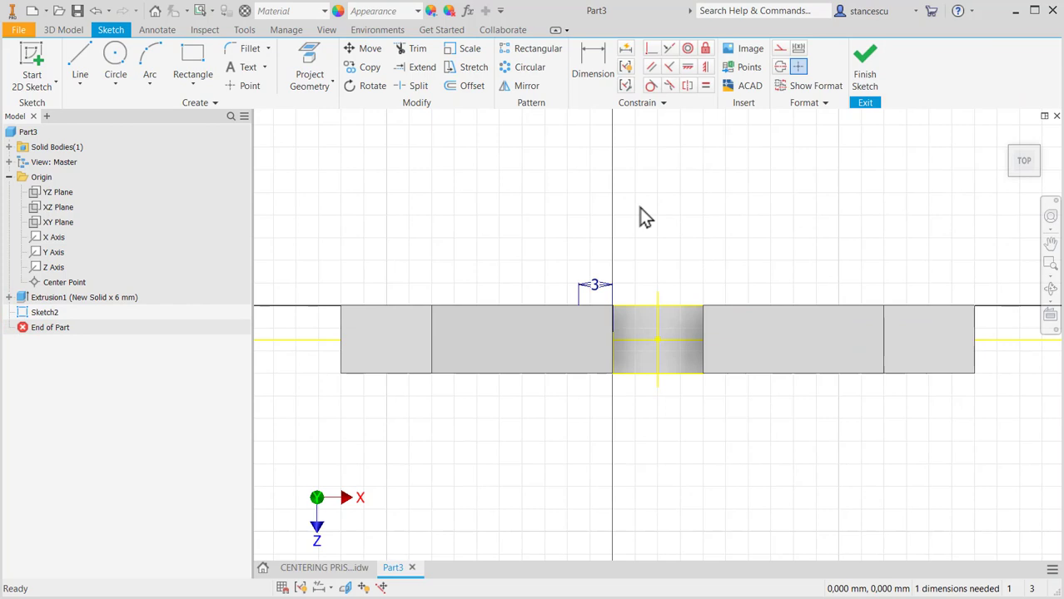
Slice the graphics and mirror the chamfer triangle about the horizontal centre line.
key(F7)
scroll(607, 398, down, 3)
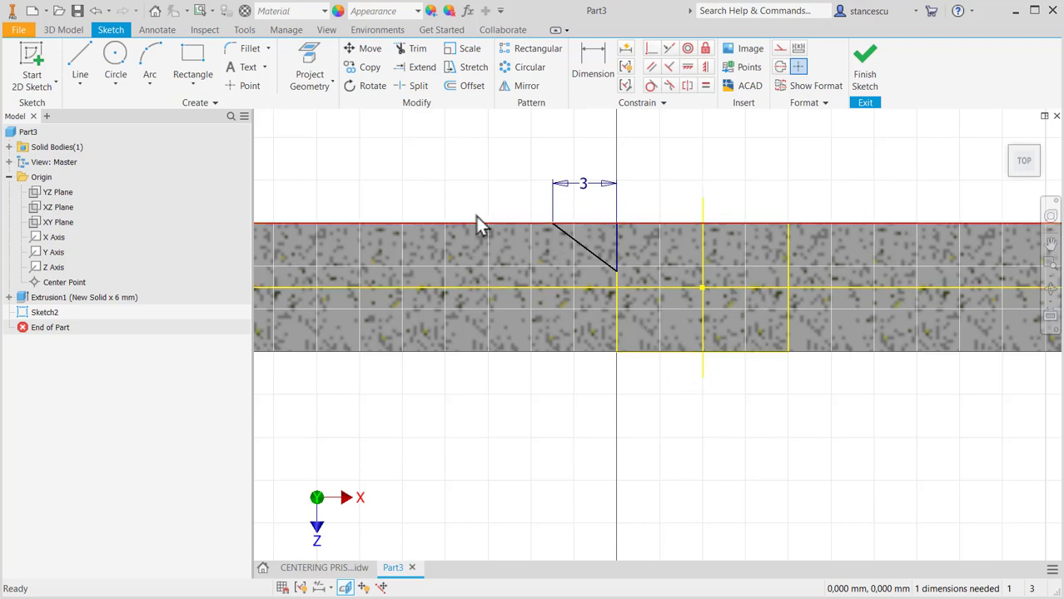
click(512, 85)
drag(528, 212, 644, 279)
click(340, 150)
click(487, 287)
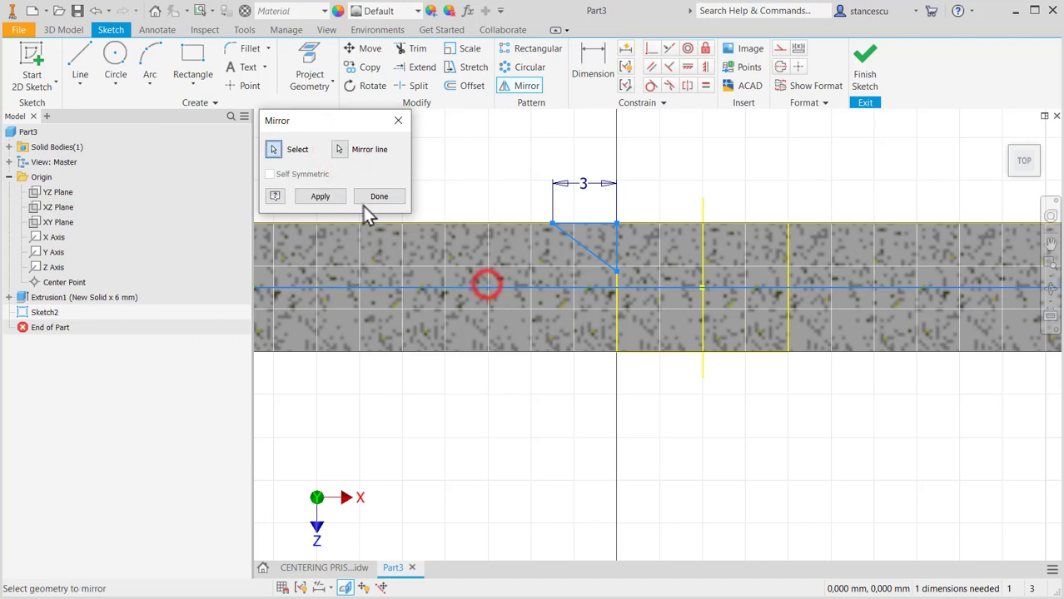
click(330, 198)
click(394, 198)
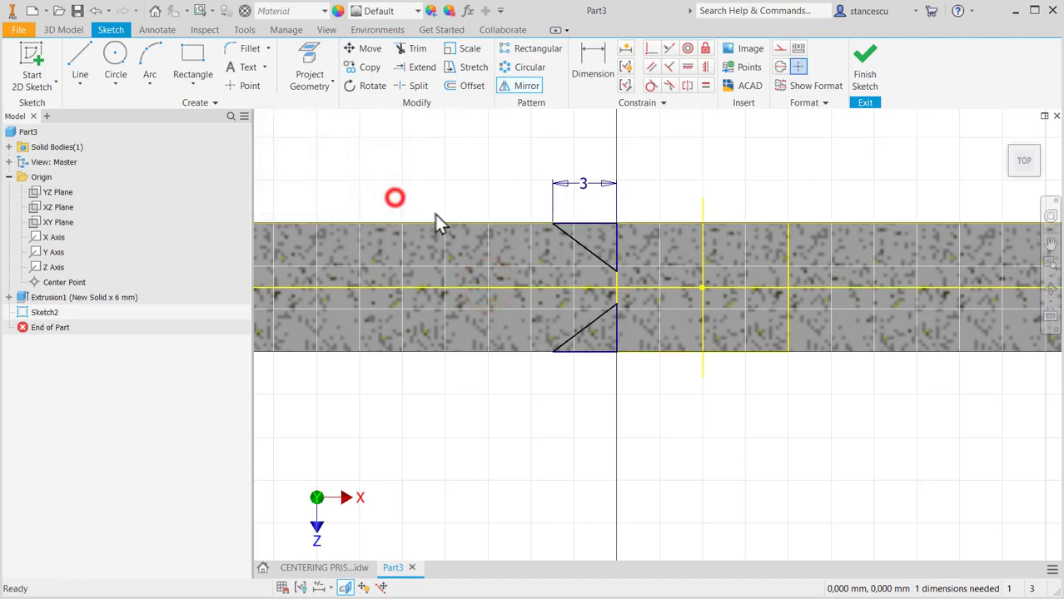
Dimension the vertical gap between the two triangle apexes as 2 mm.
click(590, 68)
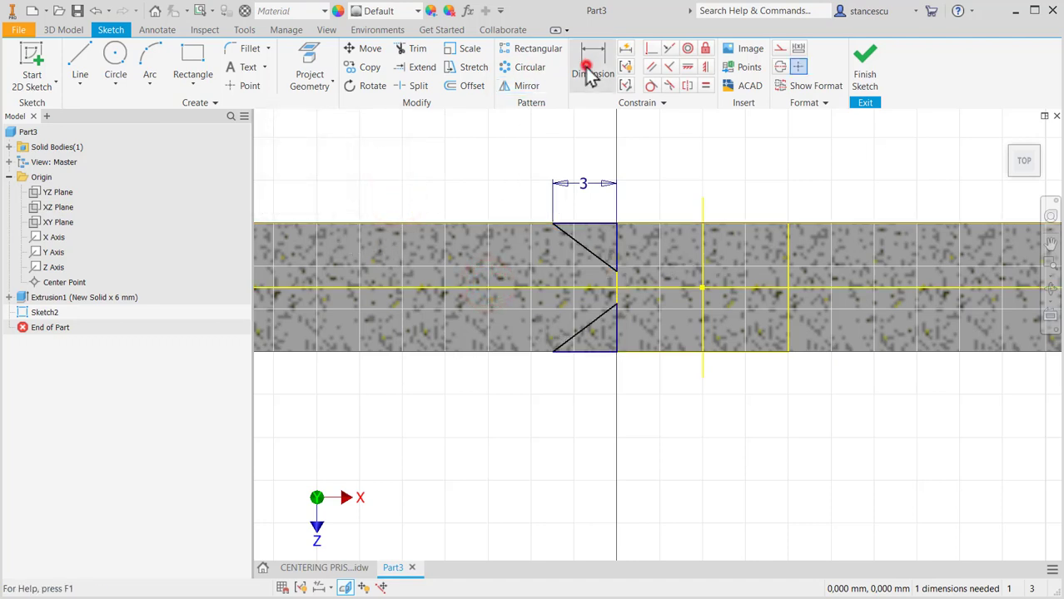
click(615, 269)
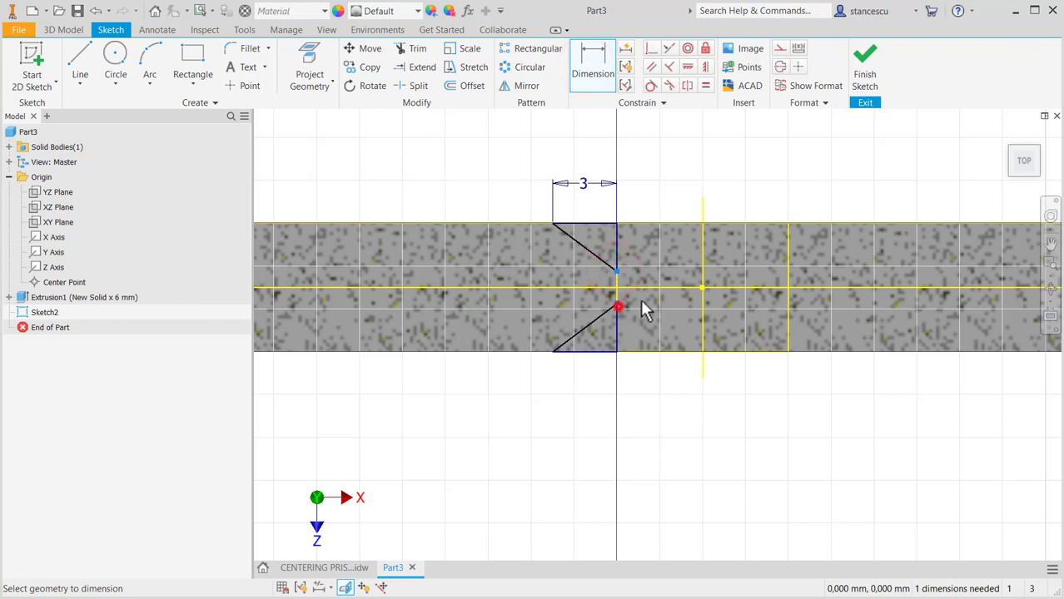
click(618, 307)
click(672, 181)
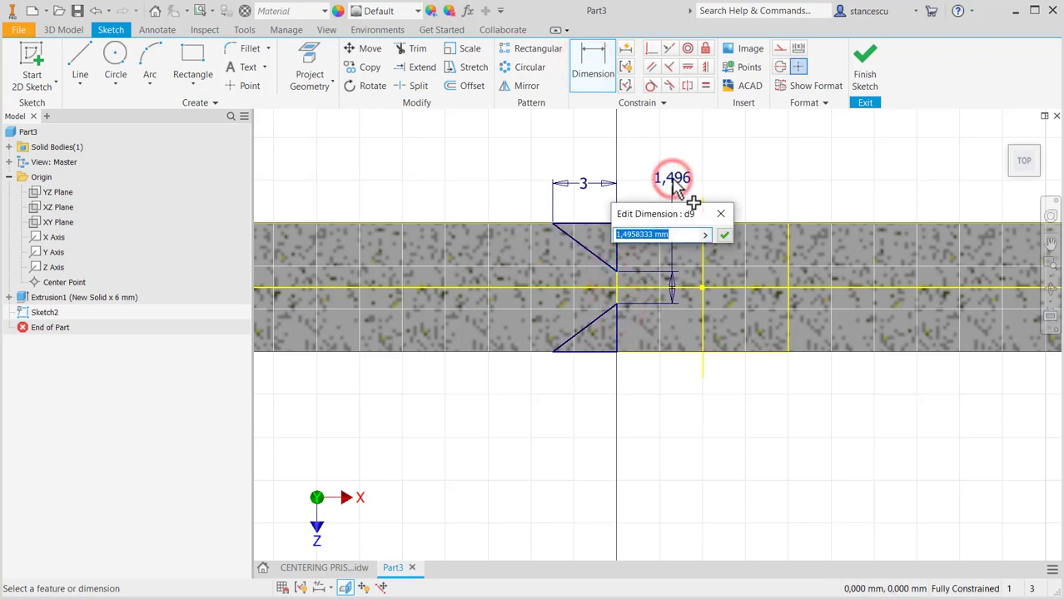
key(Return)
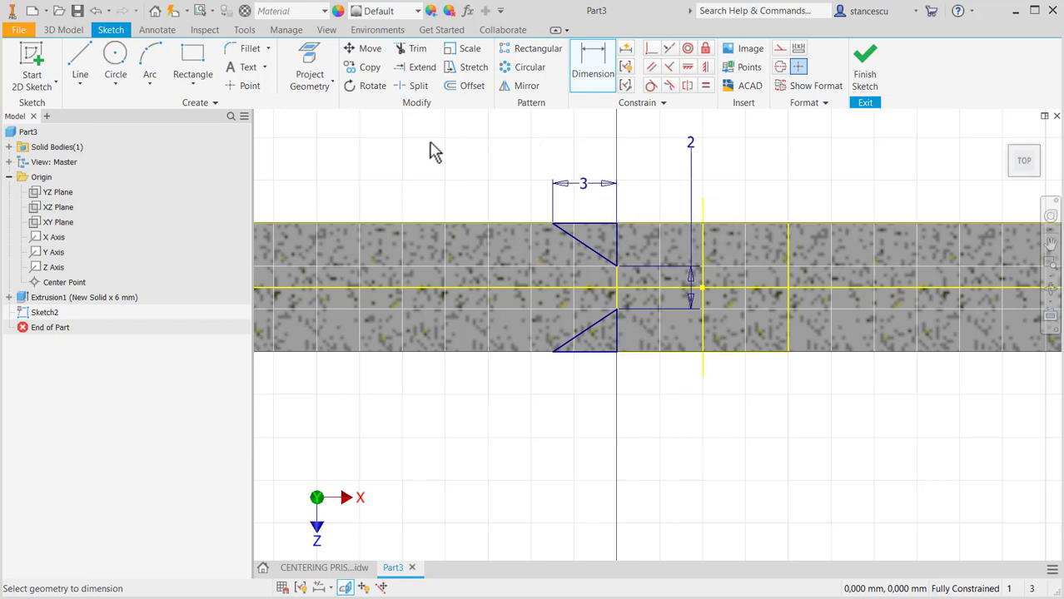
Mirror both left triangles about the vertical line onto the right side.
click(525, 85)
drag(506, 166, 641, 434)
click(342, 151)
click(703, 245)
click(320, 196)
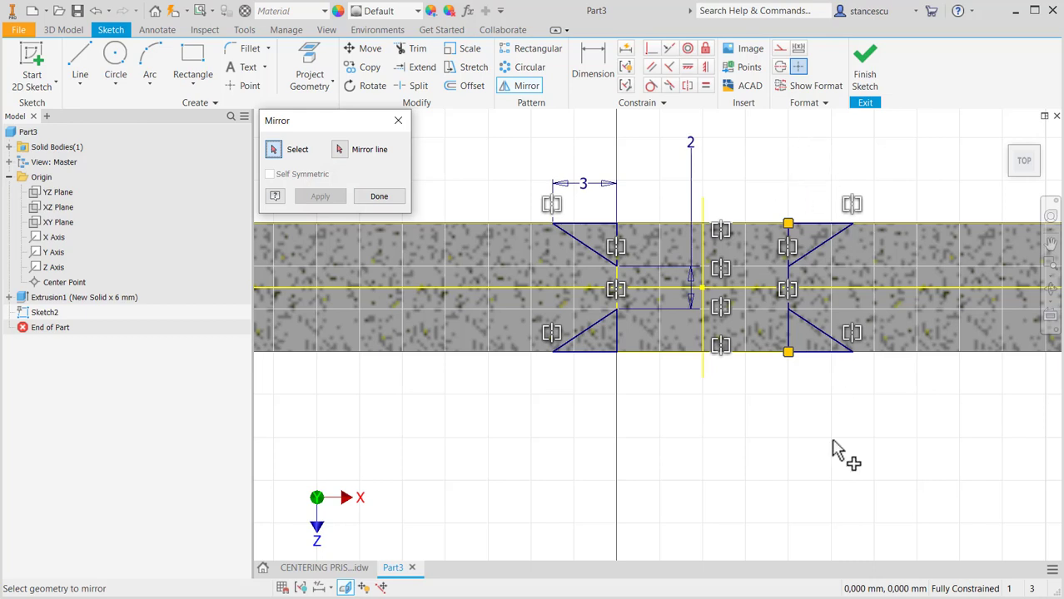
Finish the sketch and select the four triangular profiles for an extrusion.
click(379, 196)
click(870, 67)
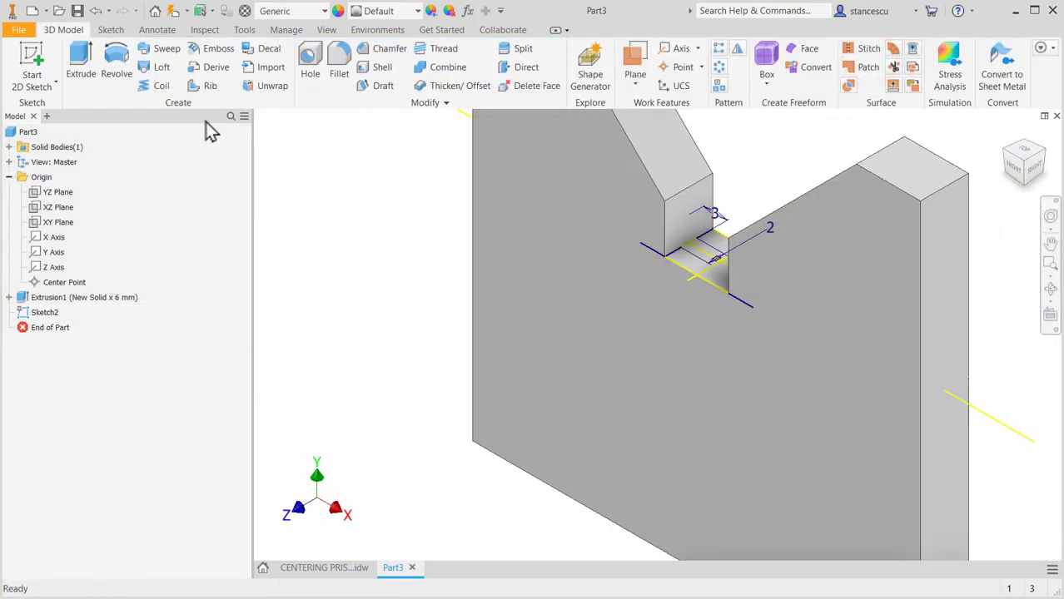
click(80, 57)
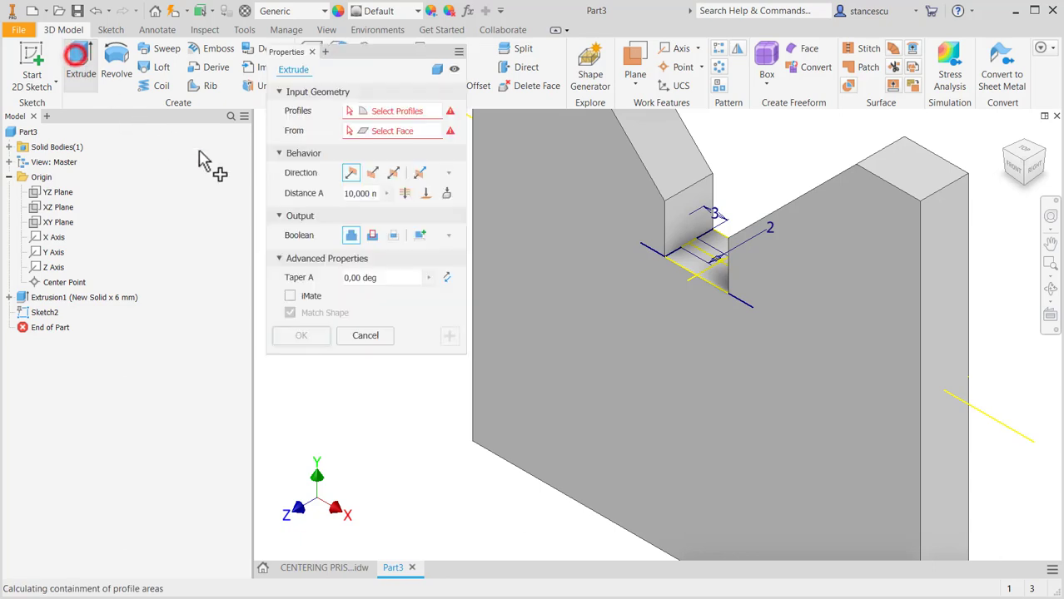
click(661, 258)
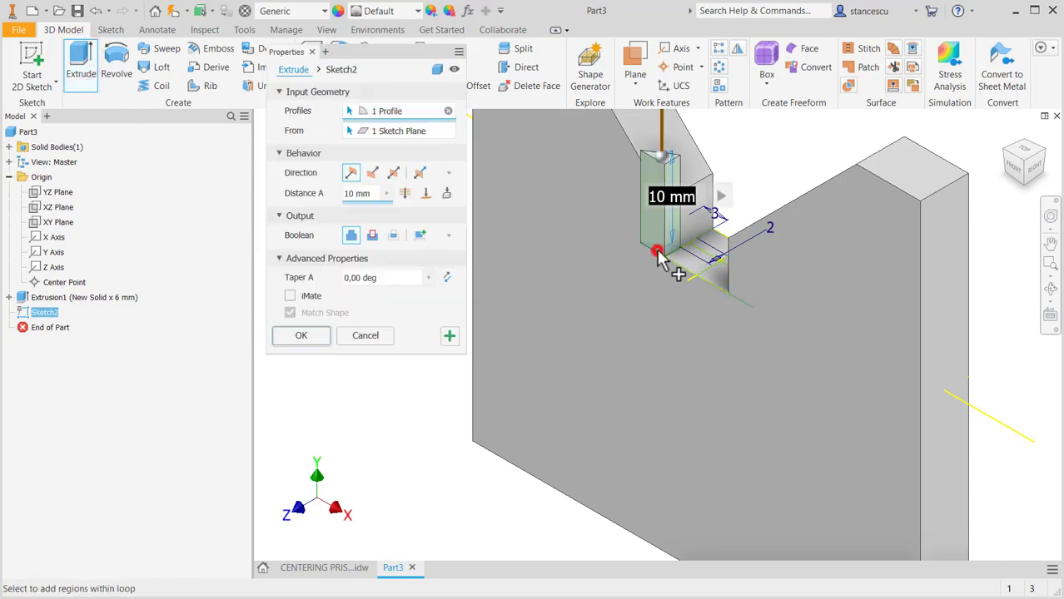
click(708, 254)
scroll(708, 264, up, 3)
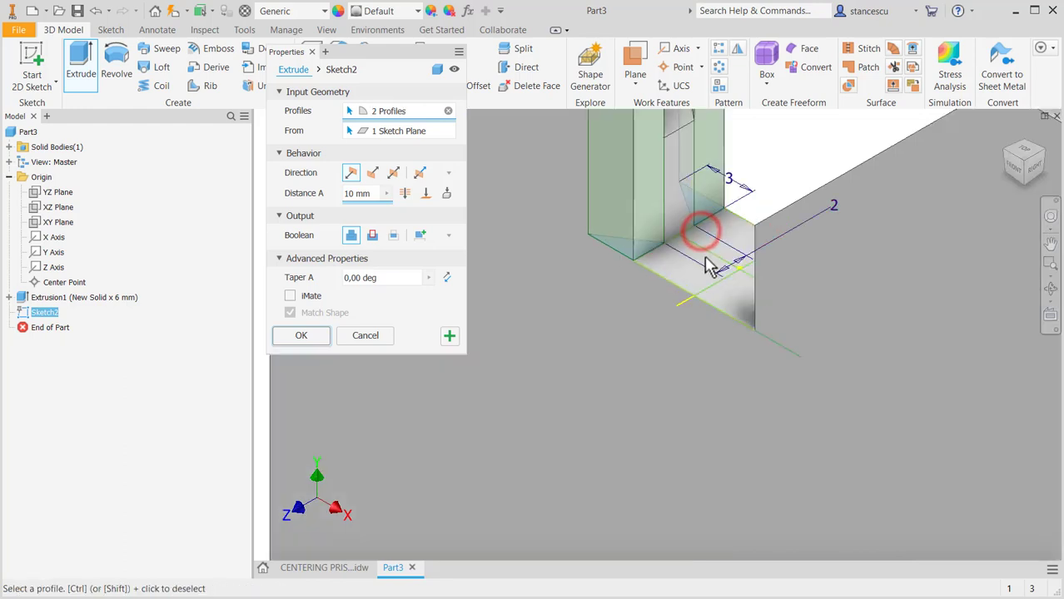
click(779, 340)
click(857, 297)
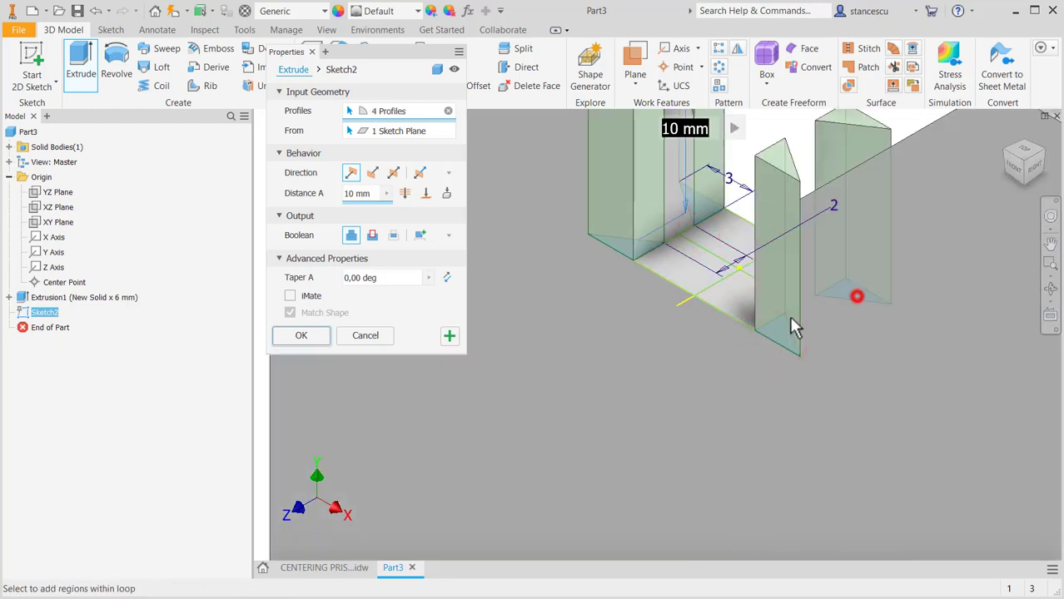
scroll(662, 357, down, 3)
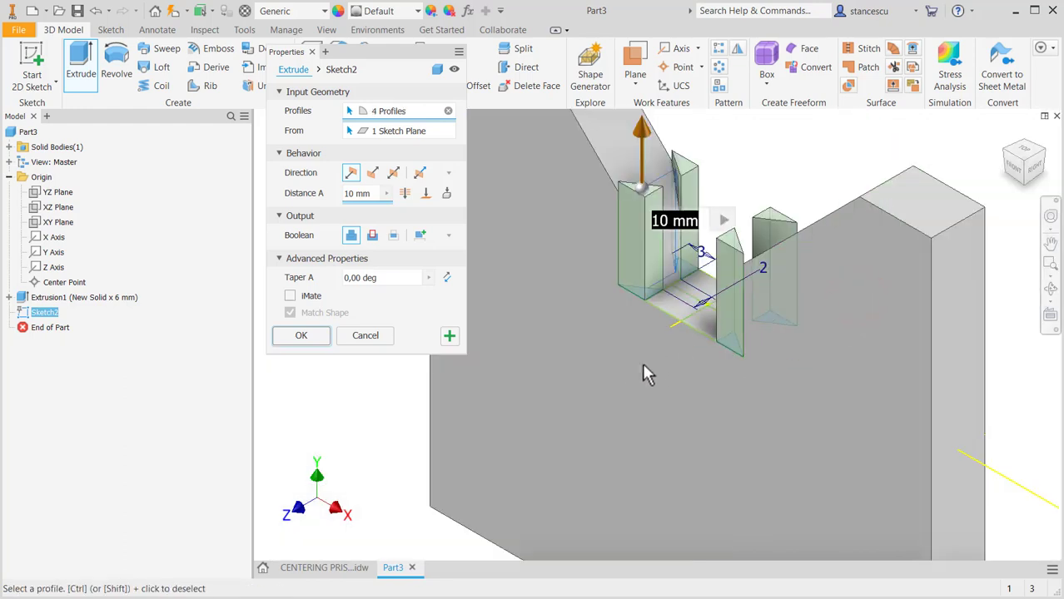
Cut the four triangles upward Through All to notch the groove's corners.
click(372, 236)
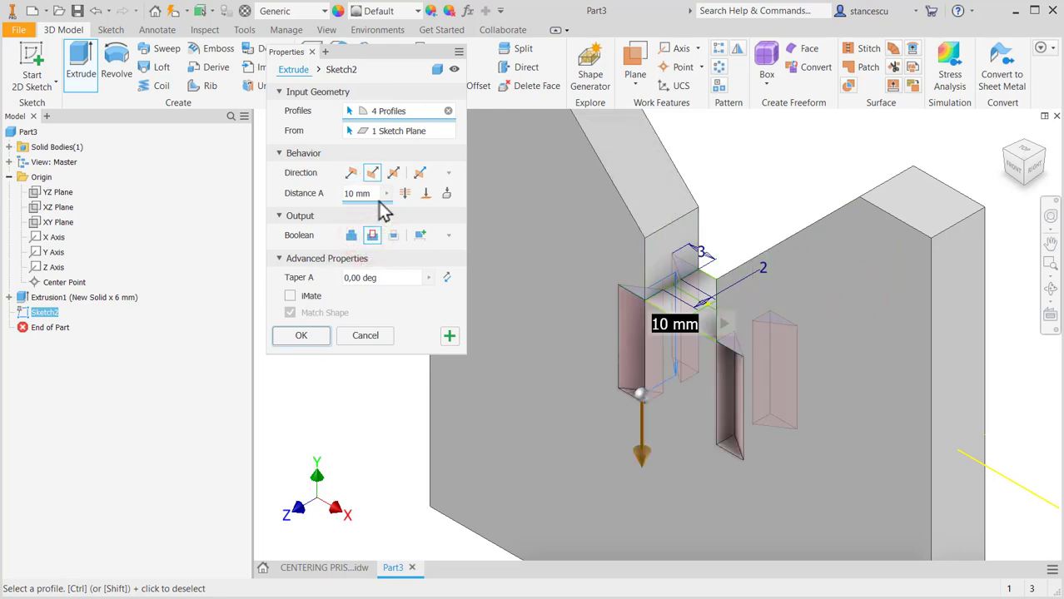
click(351, 175)
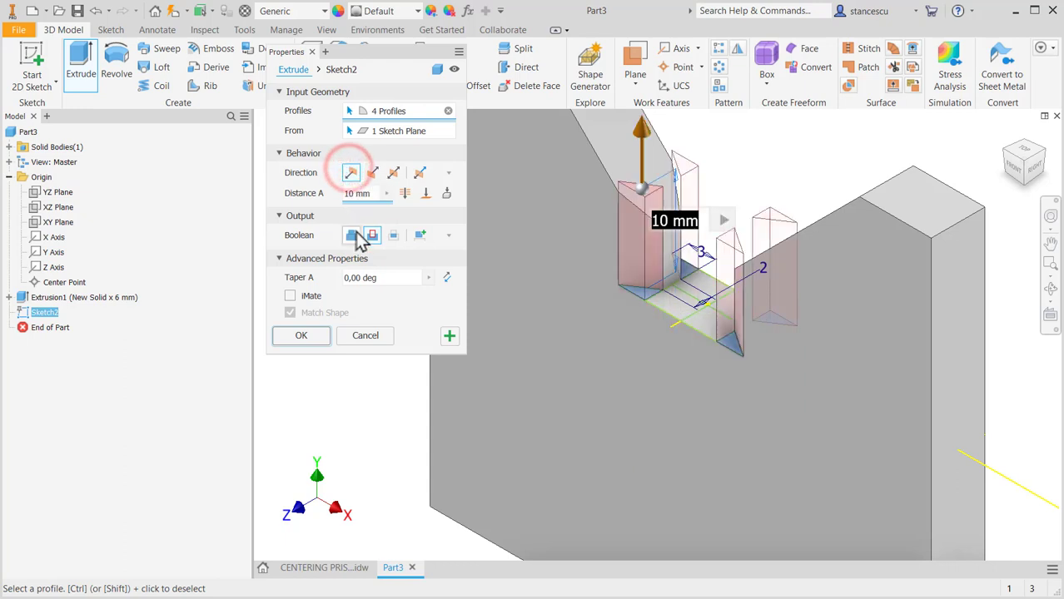
click(405, 194)
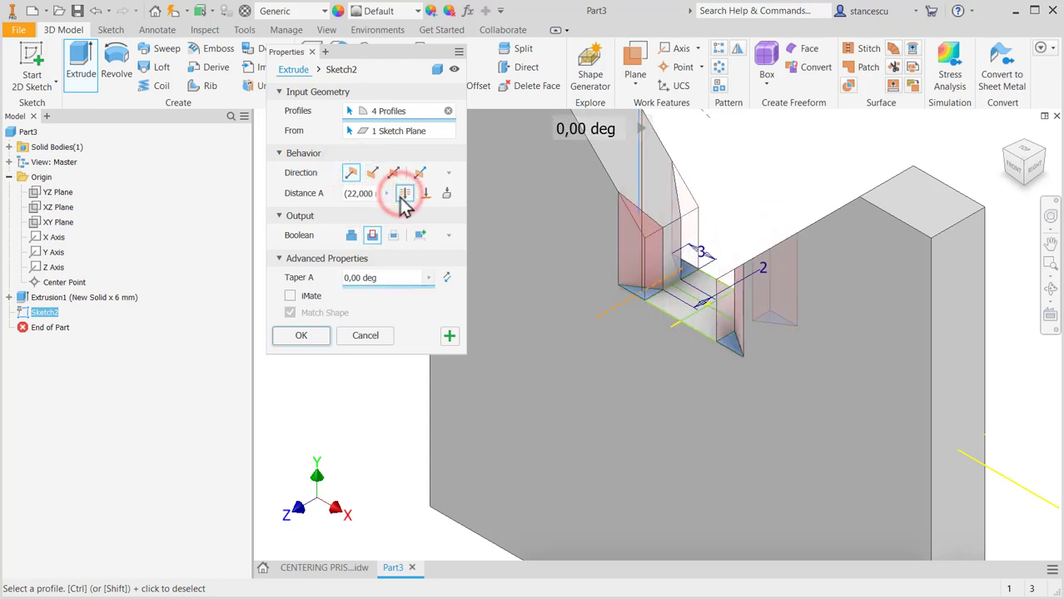
click(300, 335)
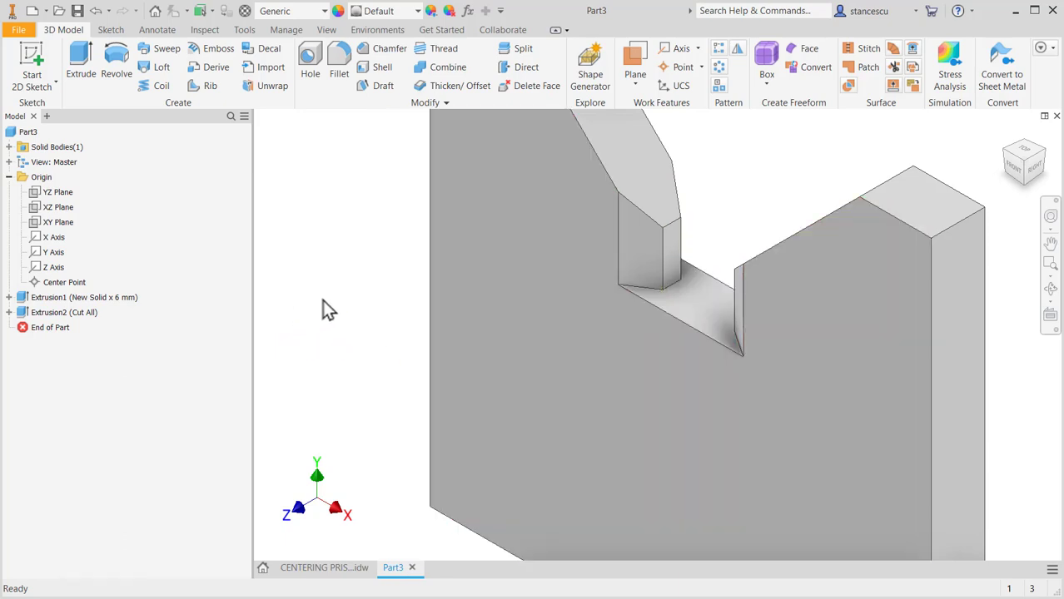
scroll(322, 299, down, 2)
middle_drag(331, 306, 342, 291)
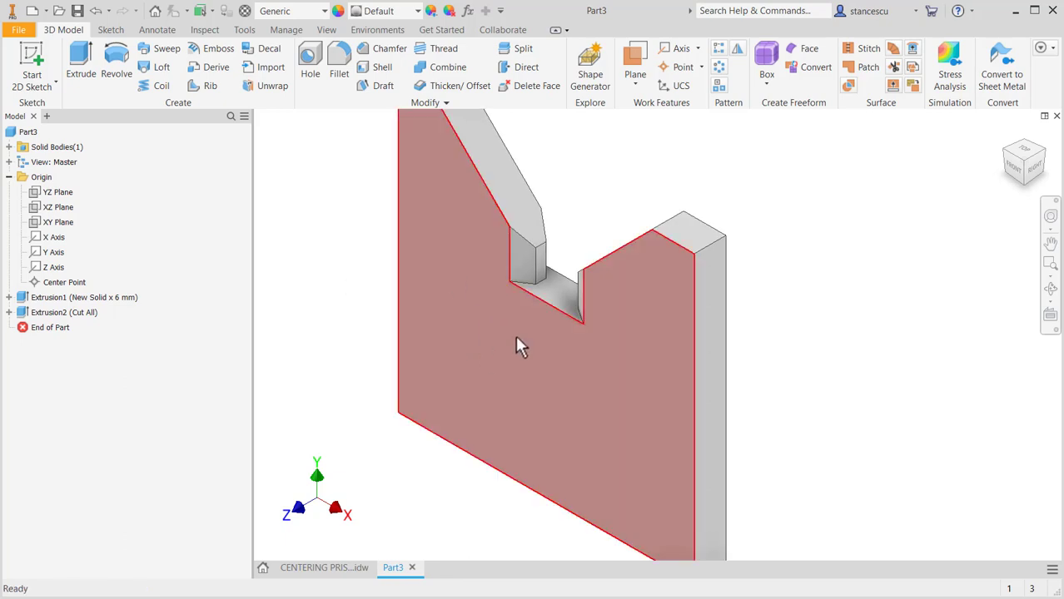
click(352, 568)
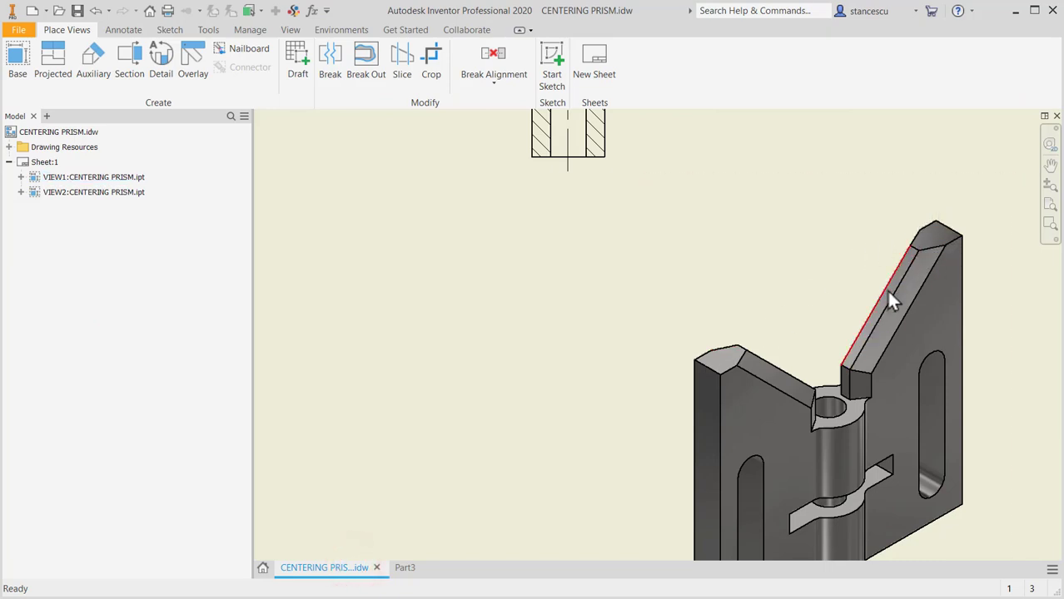
scroll(915, 276, down, 3)
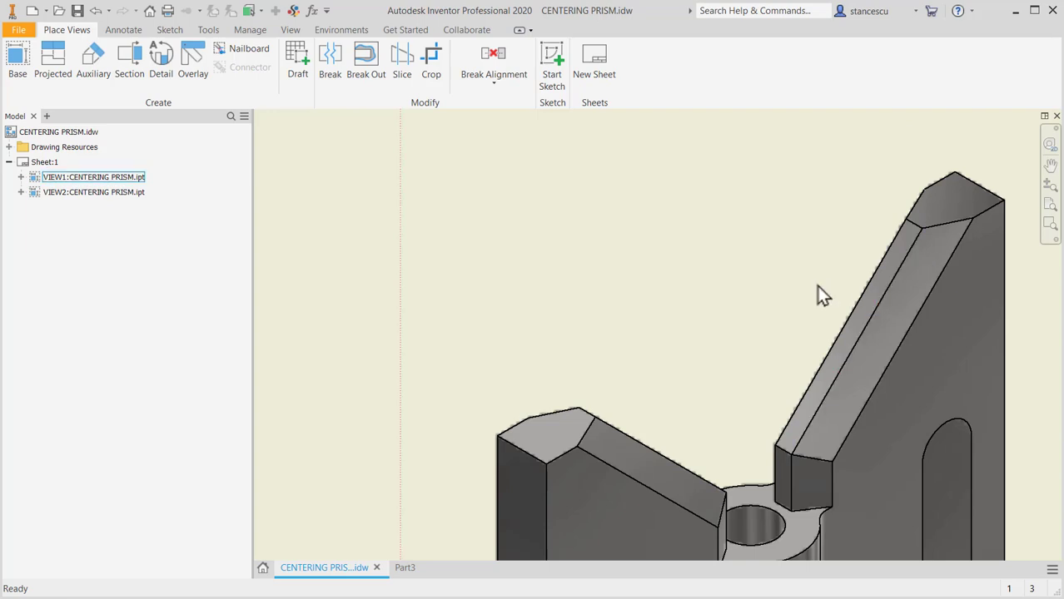
scroll(761, 295, up, 2)
middle_drag(722, 285, 698, 349)
middle_drag(672, 275, 761, 500)
middle_drag(735, 344, 760, 506)
scroll(536, 280, up, 2)
mouse_move(617, 255)
middle_down()
mouse_move(658, 245)
mouse_move(791, 268)
mouse_move(815, 285)
middle_up()
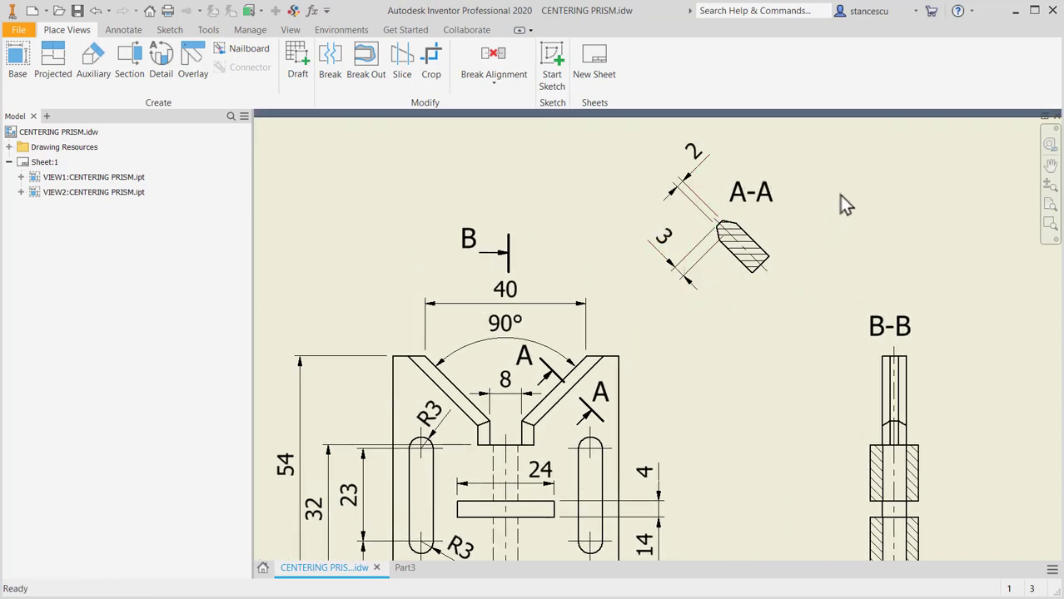
drag(612, 377, 601, 426)
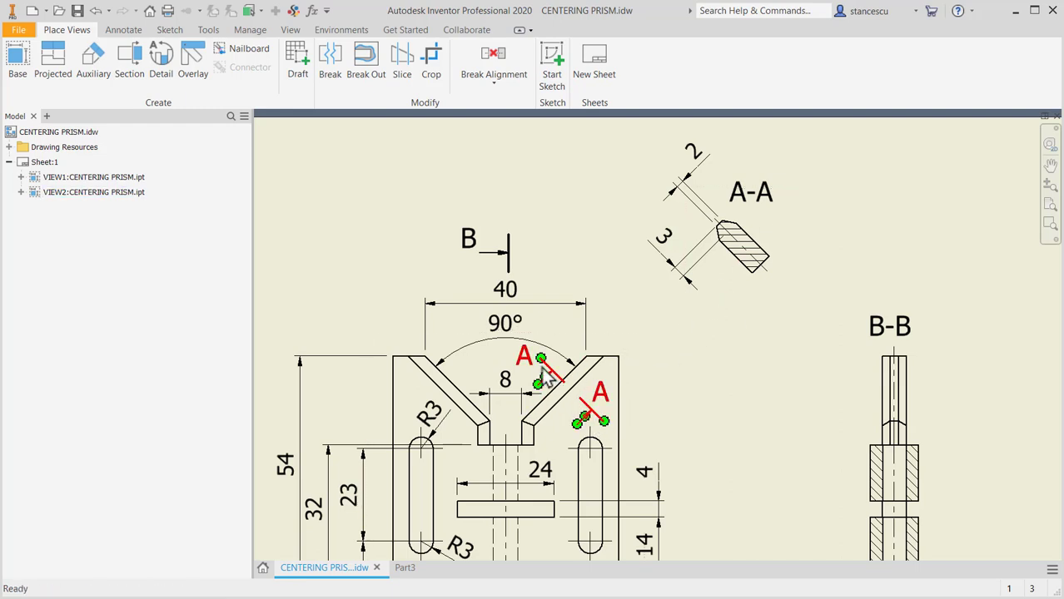
drag(541, 373, 605, 424)
drag(543, 368, 613, 433)
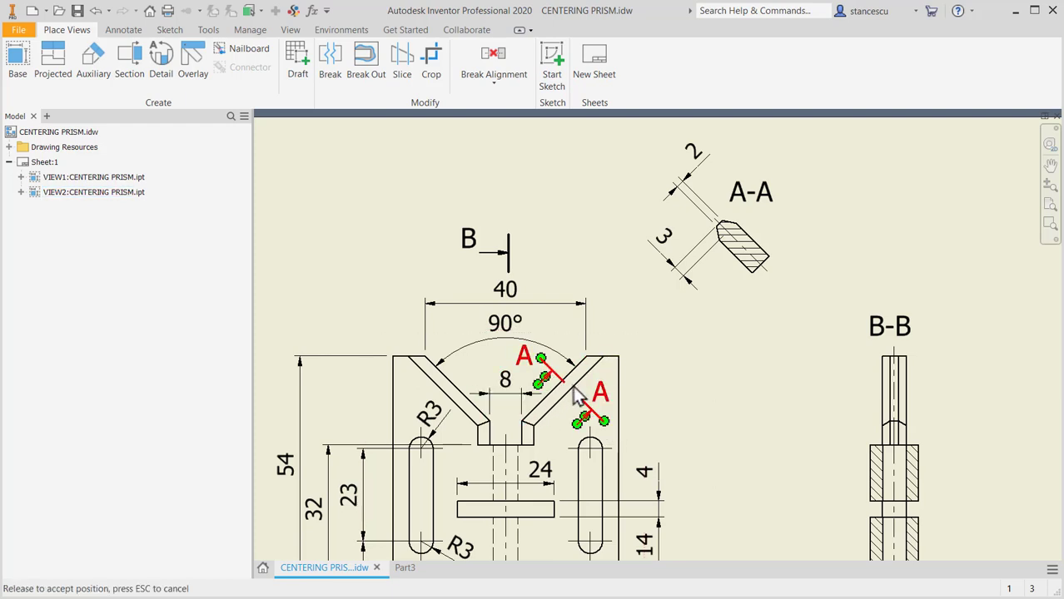
drag(550, 379, 551, 379)
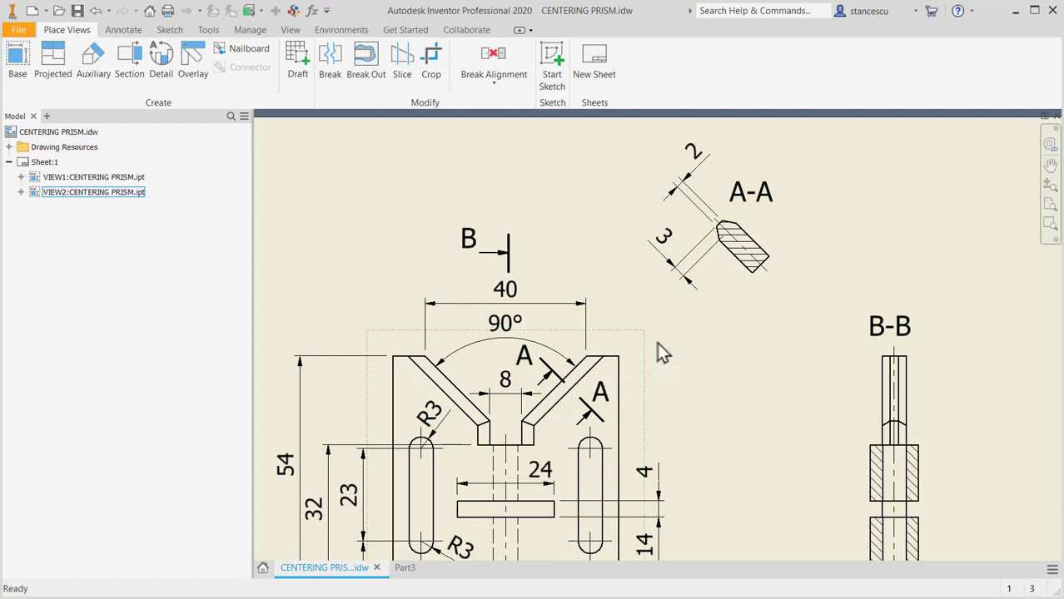
click(403, 573)
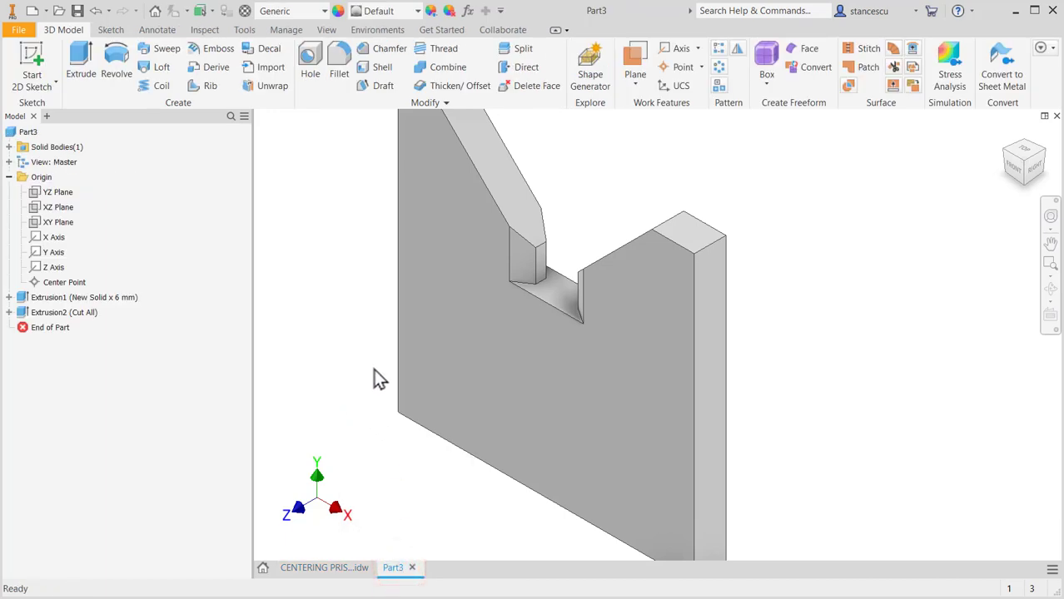
Create Work Plane1 through the shoulder edge and outer corner point, then select it.
shift+middle_drag(375, 379, 398, 380)
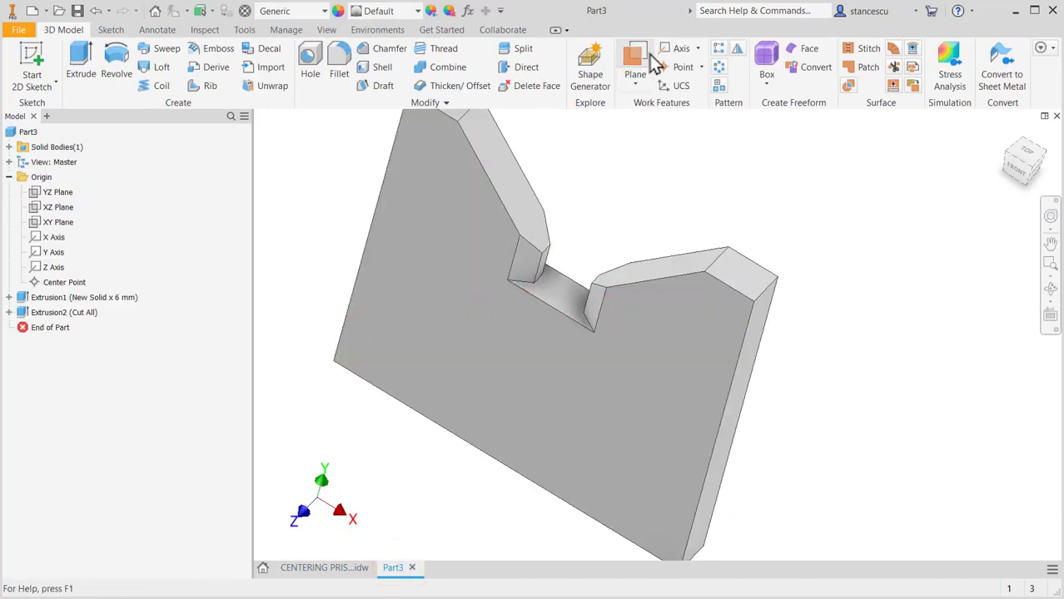
click(647, 57)
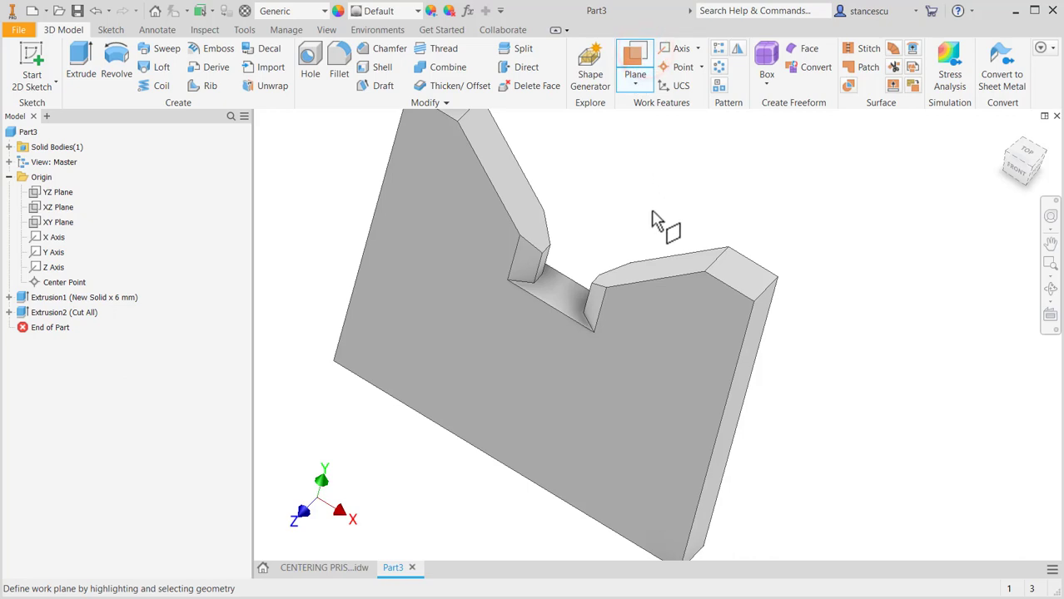
click(666, 282)
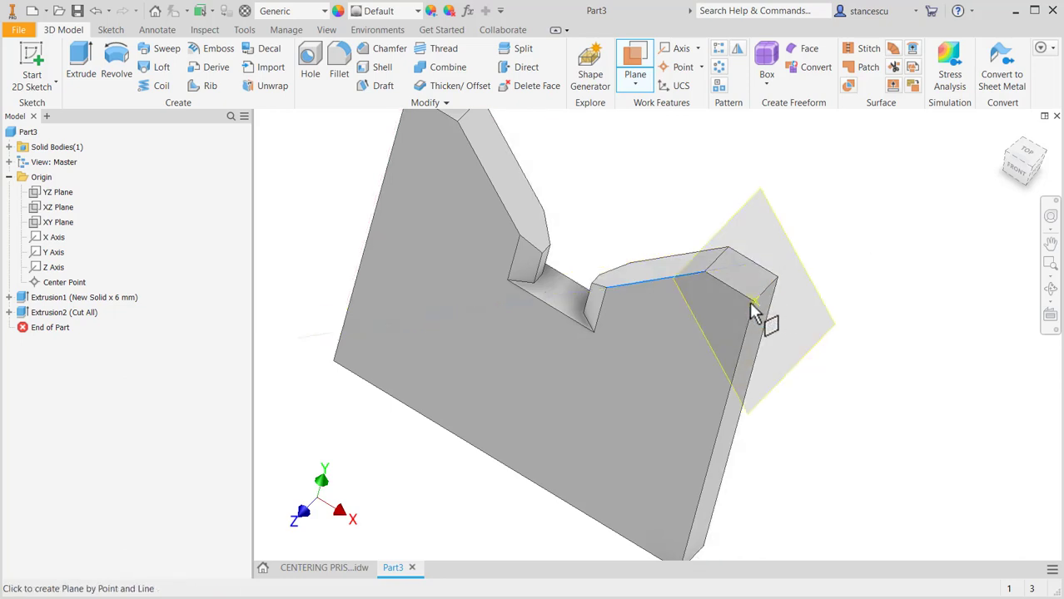
click(750, 305)
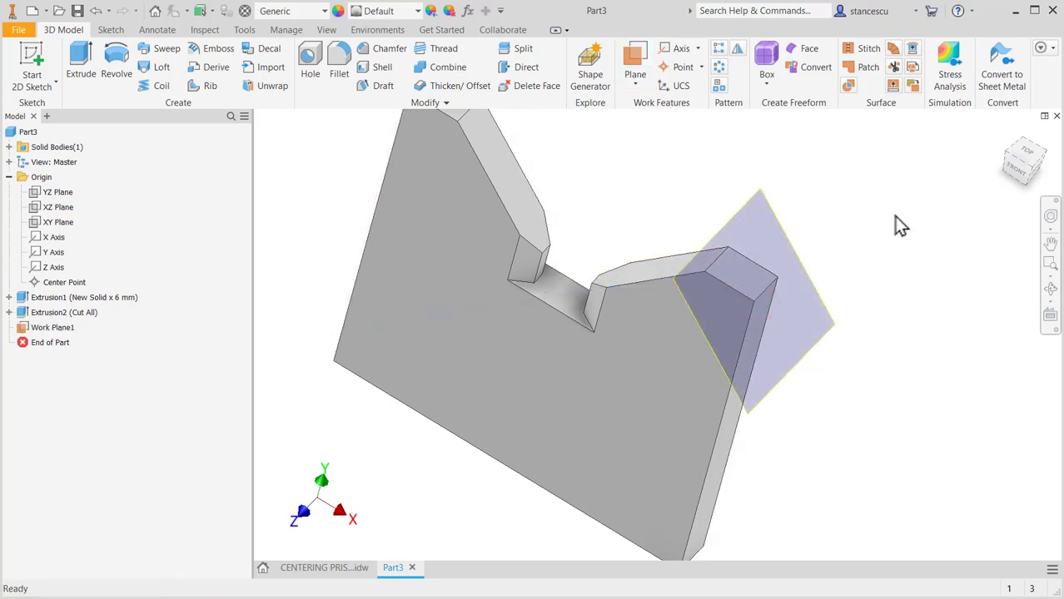
shift+middle_drag(846, 468, 819, 448)
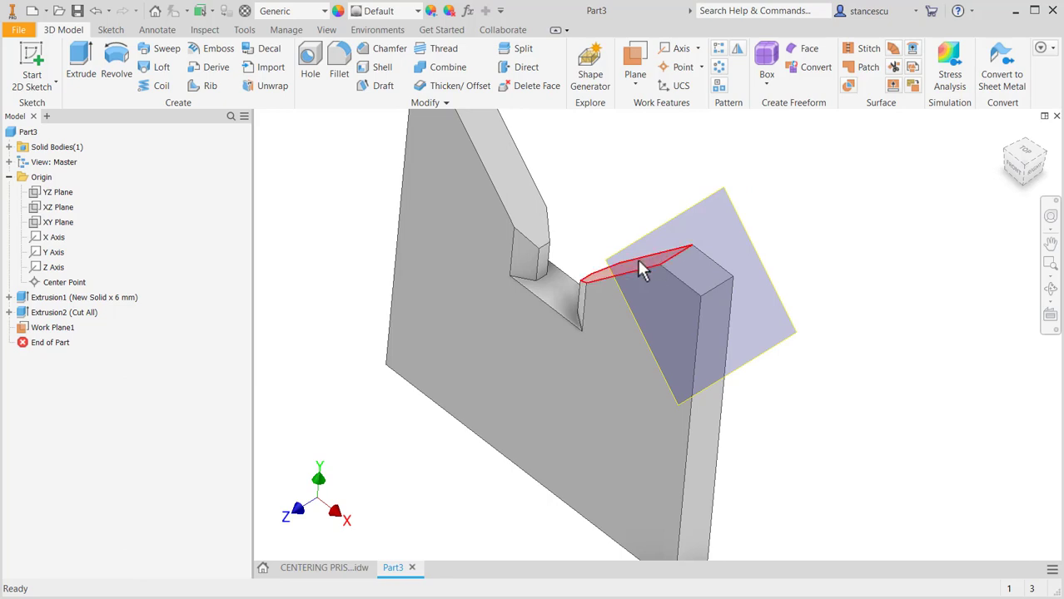
shift+middle_drag(866, 293, 940, 253)
shift+middle_drag(866, 218, 785, 268)
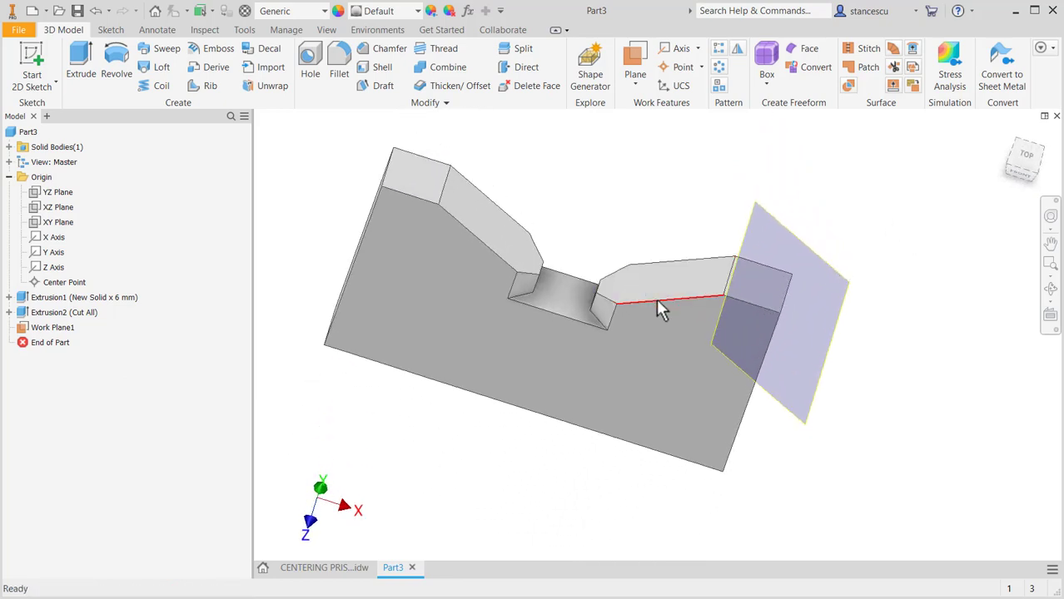
click(849, 288)
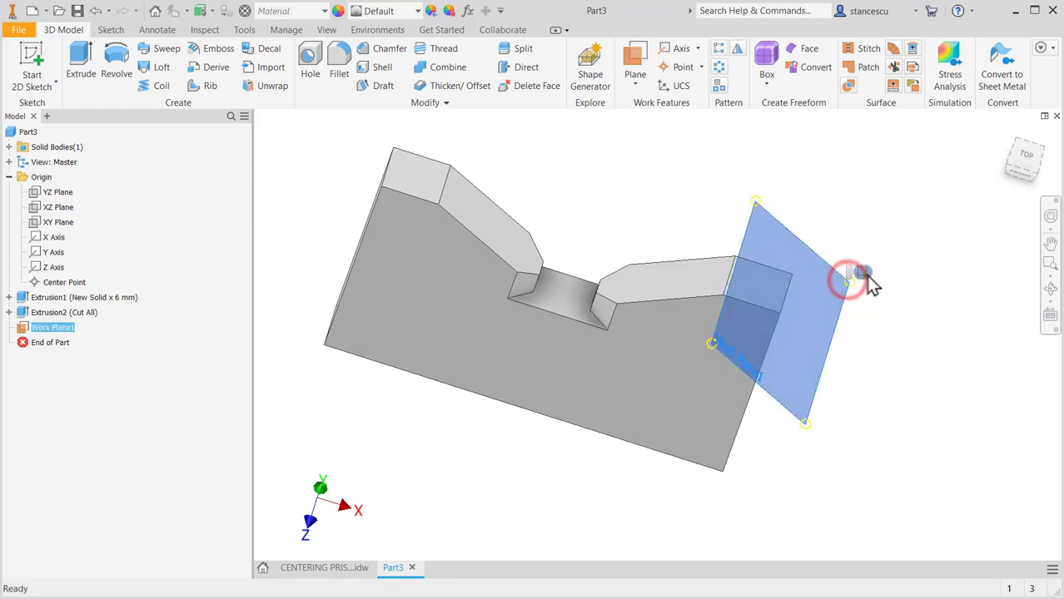
Start Sketch3 on Work Plane1 and orbit the view around the part.
click(863, 275)
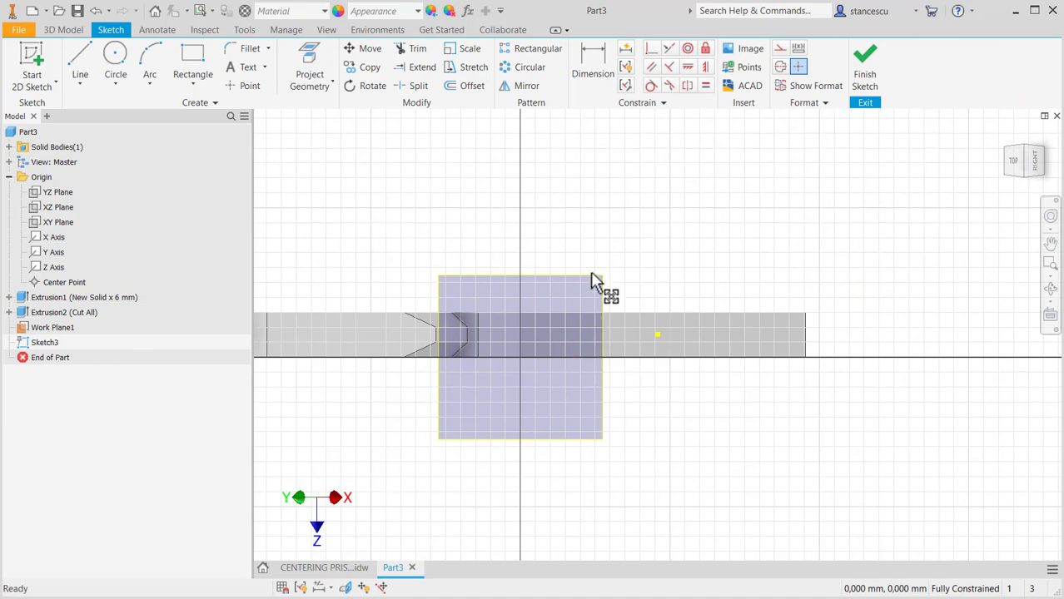
scroll(523, 348, up, 3)
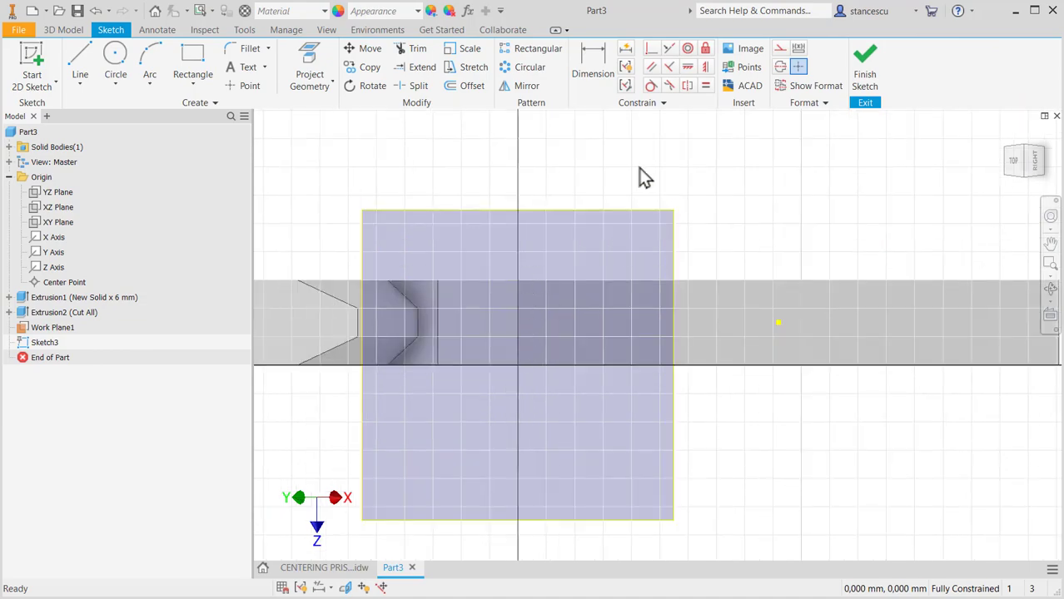
mouse_move(675, 408)
shift+middle_down()
mouse_move(738, 397)
mouse_move(743, 385)
shift+middle_up()
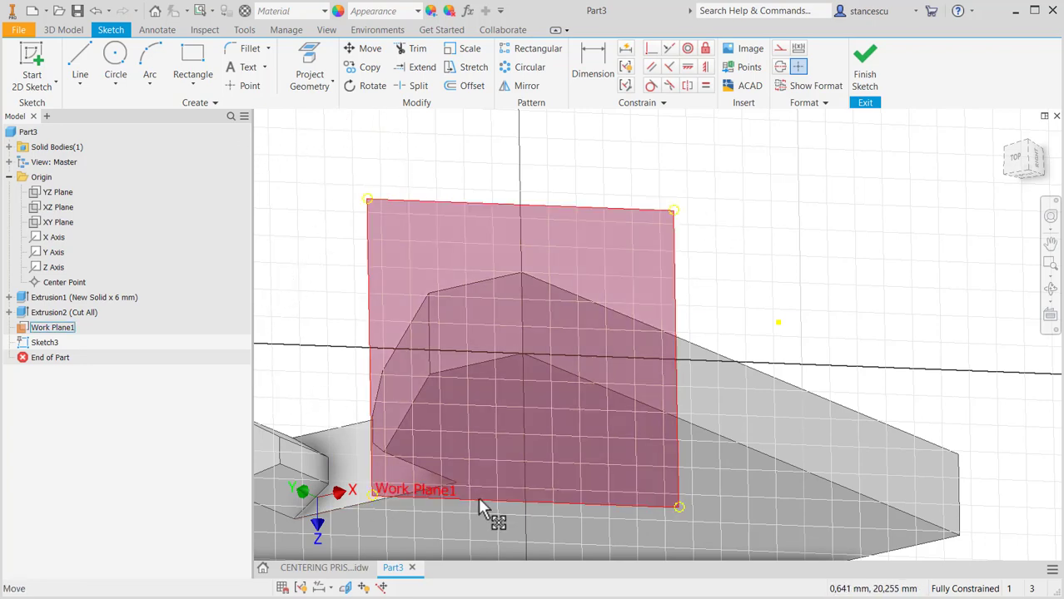
shift+middle_drag(480, 503, 646, 332)
shift+middle_drag(406, 259, 405, 281)
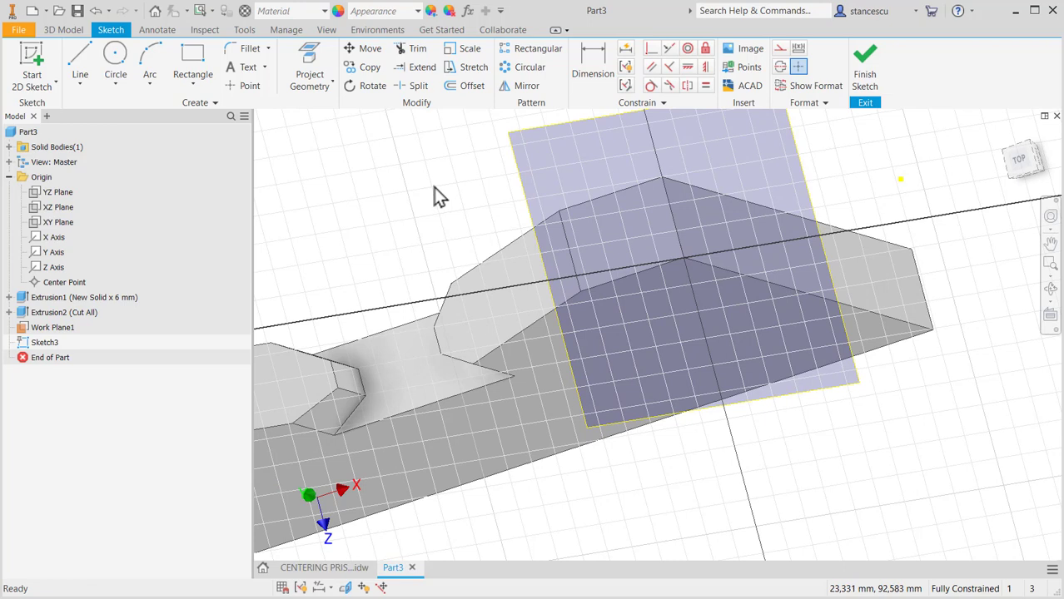
Project the part's face, notch edges, outer edge and small face into Sketch3.
click(319, 62)
click(456, 328)
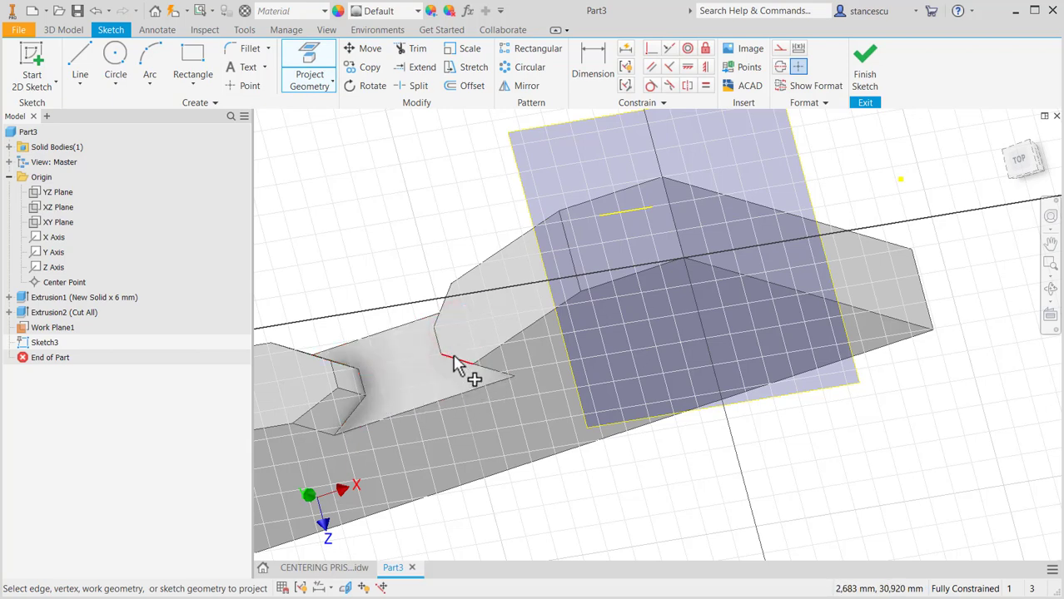
mouse_move(442, 435)
shift+middle_down()
mouse_move(448, 444)
mouse_move(475, 428)
mouse_move(462, 422)
shift+middle_up()
click(398, 341)
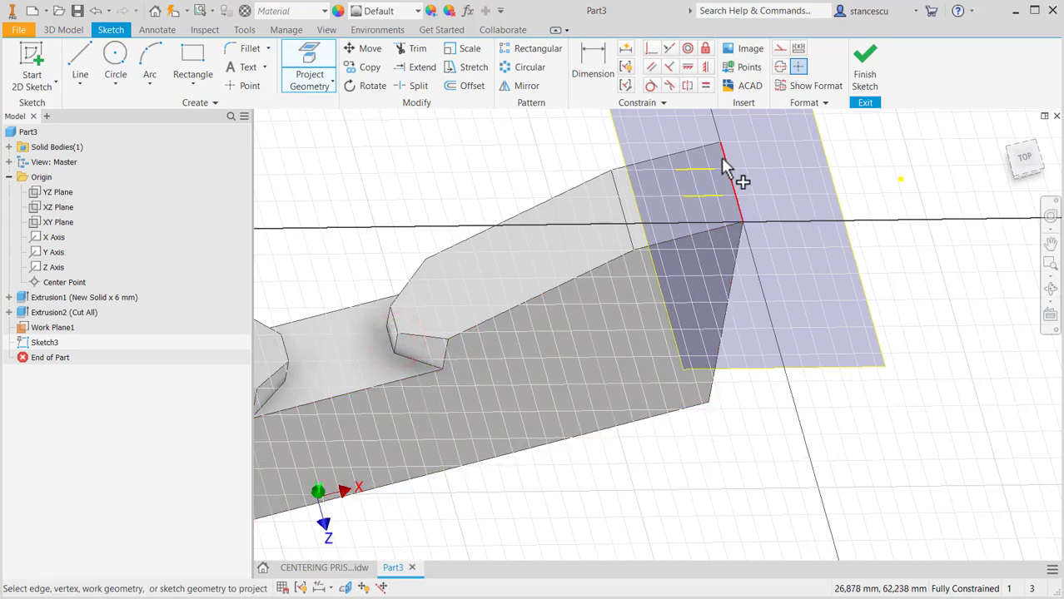
click(721, 158)
mouse_move(898, 301)
shift+middle_down()
mouse_move(881, 285)
mouse_move(810, 298)
mouse_move(820, 312)
mouse_move(855, 287)
mouse_move(653, 273)
mouse_move(755, 451)
shift+middle_up()
scroll(770, 309, down, 3)
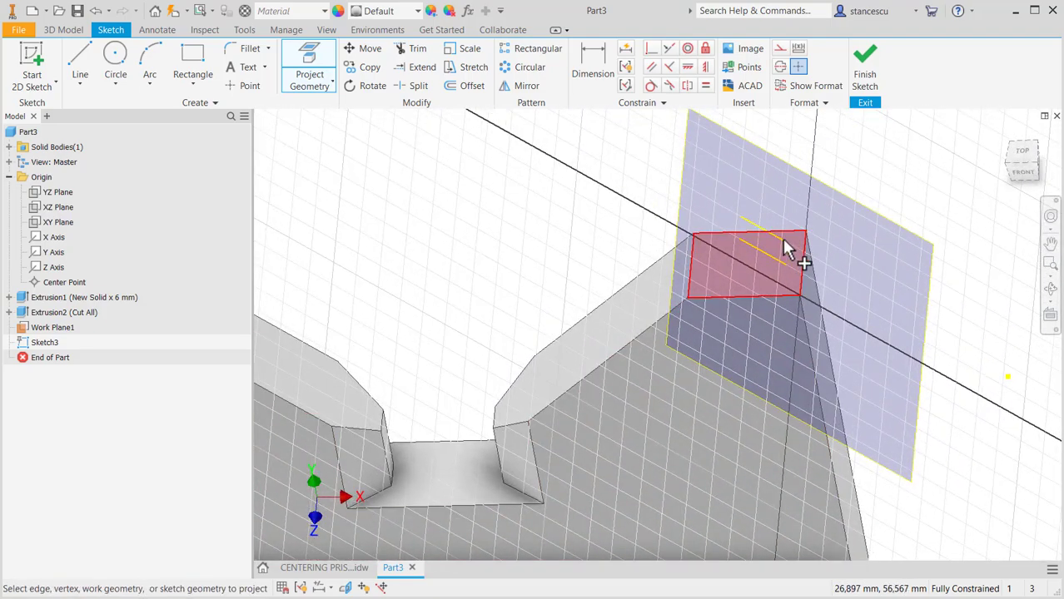
click(774, 250)
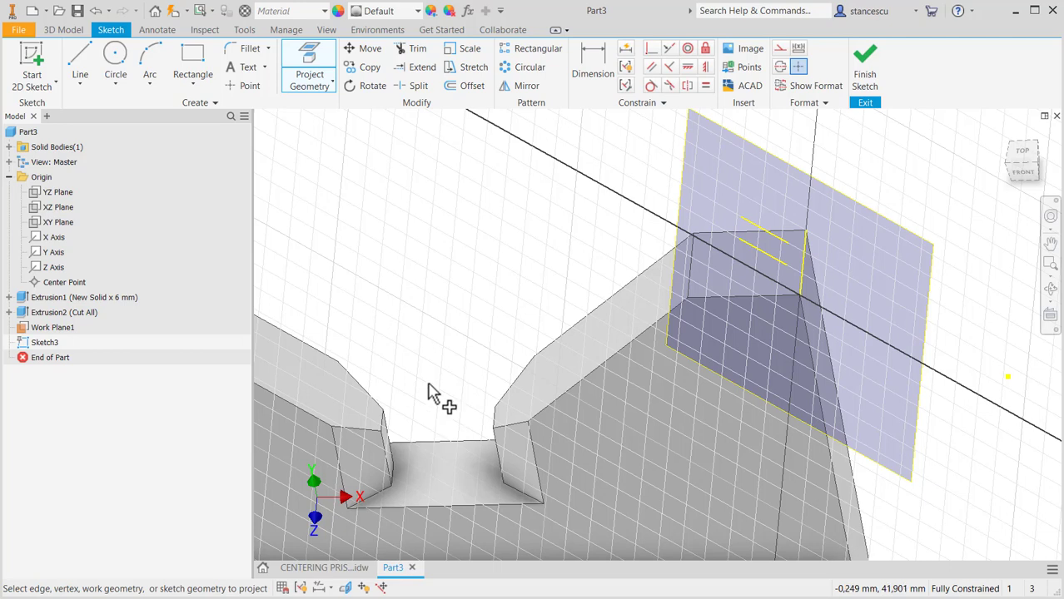
click(492, 416)
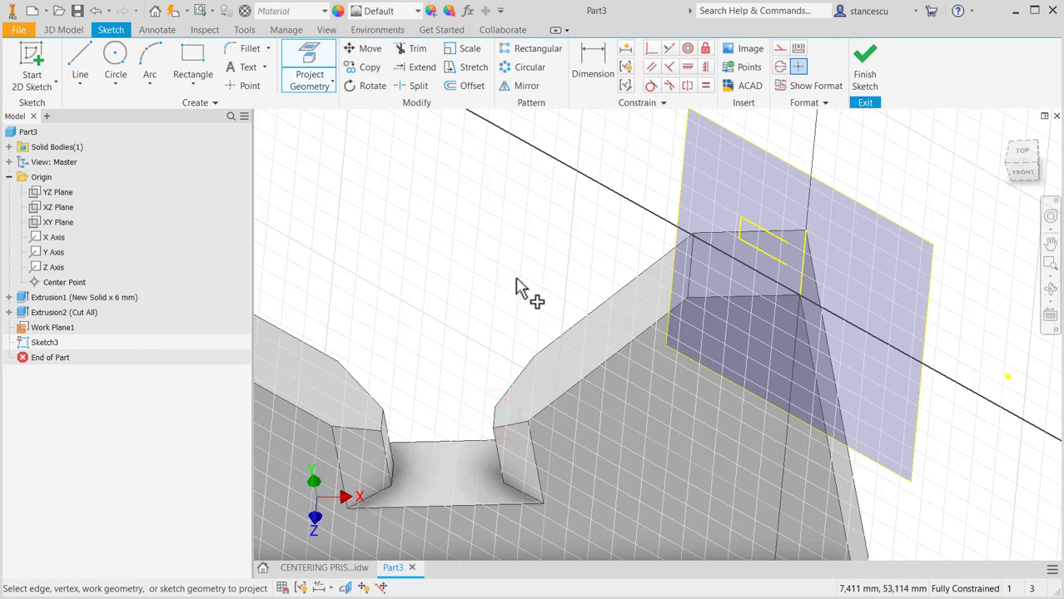
mouse_move(641, 294)
shift+middle_down()
mouse_move(616, 242)
mouse_move(556, 267)
shift+middle_up()
shift+middle_drag(641, 273, 621, 392)
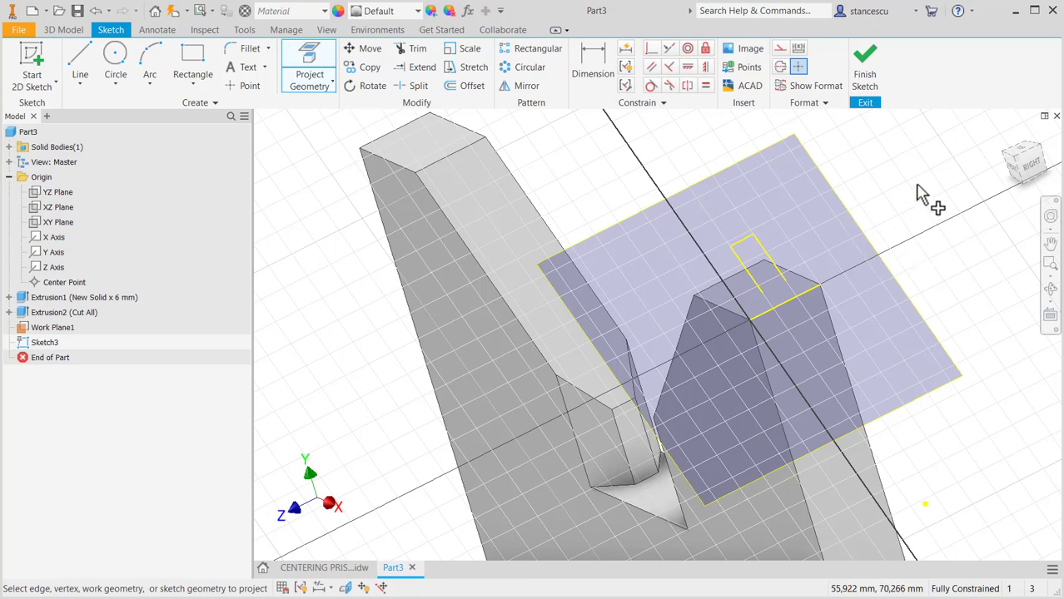
key(Escape)
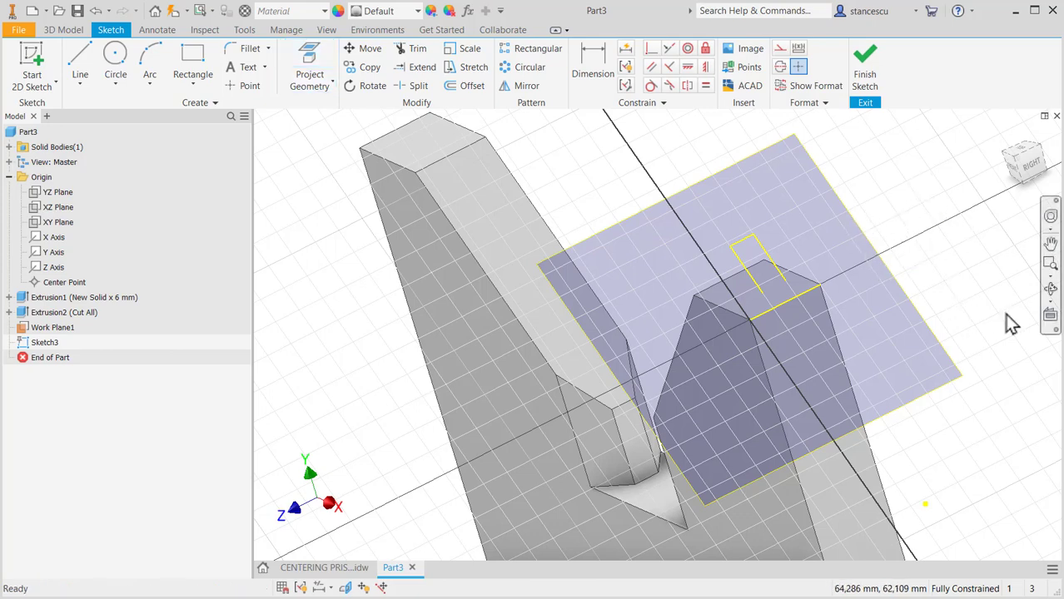
Face the work plane and draw a closed right triangle at the outline's top-left corner.
click(1051, 318)
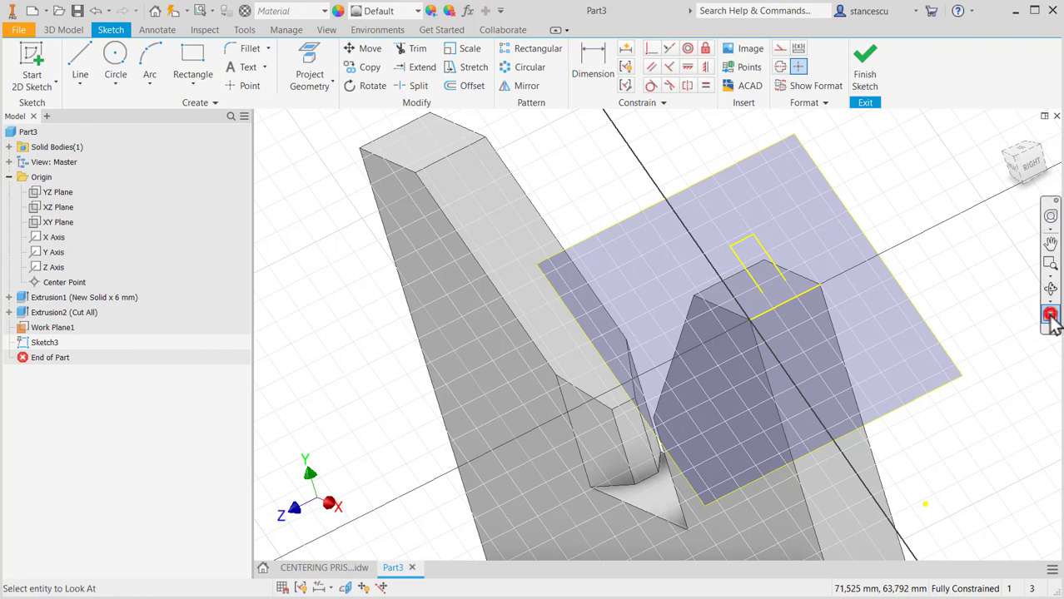
click(932, 337)
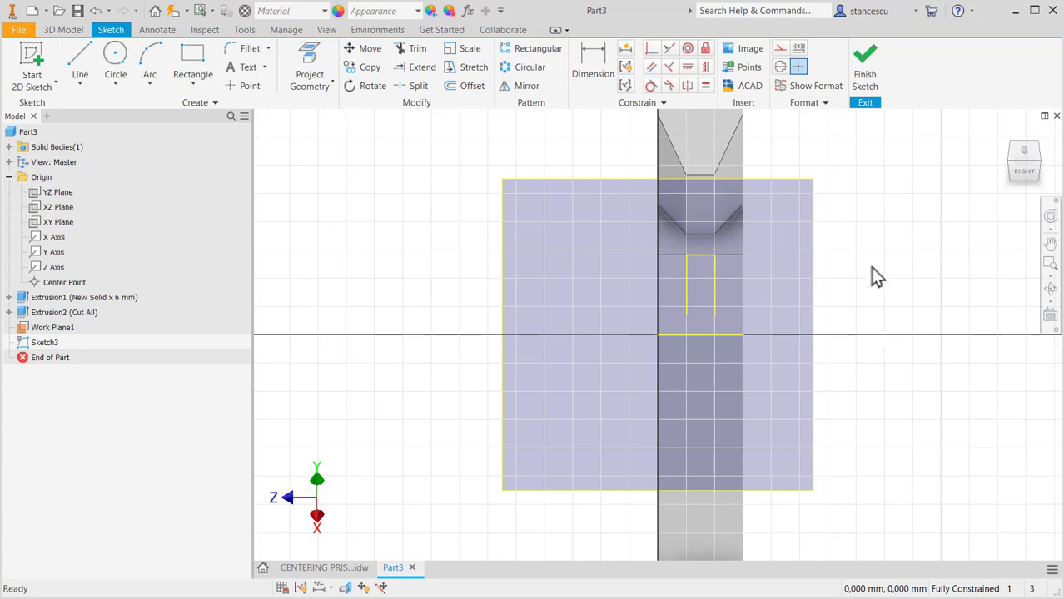
scroll(862, 262, up, 2)
mouse_move(862, 261)
middle_down()
mouse_move(926, 268)
mouse_move(950, 290)
middle_up()
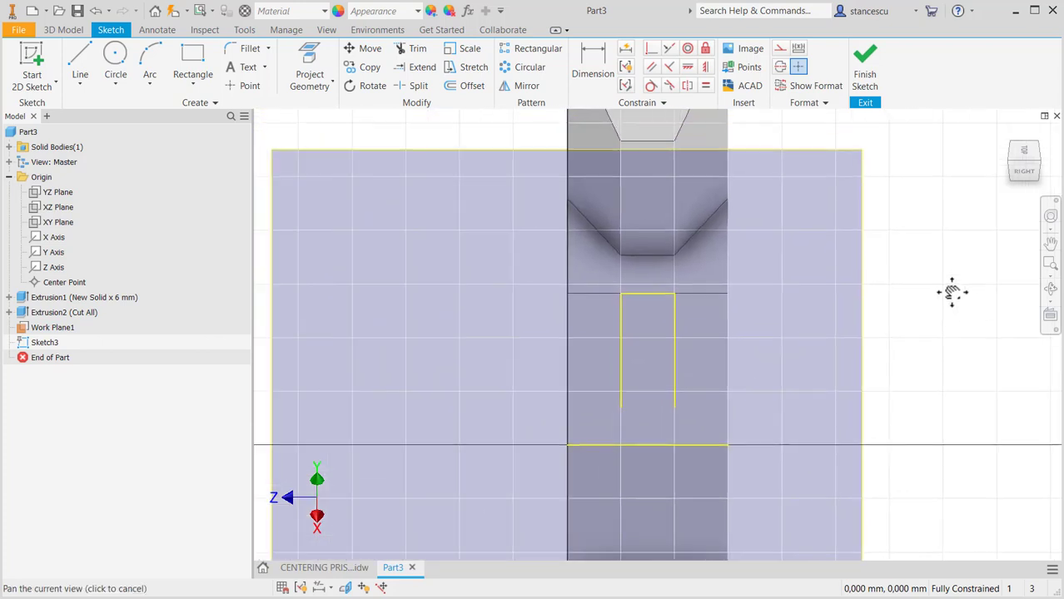
click(80, 63)
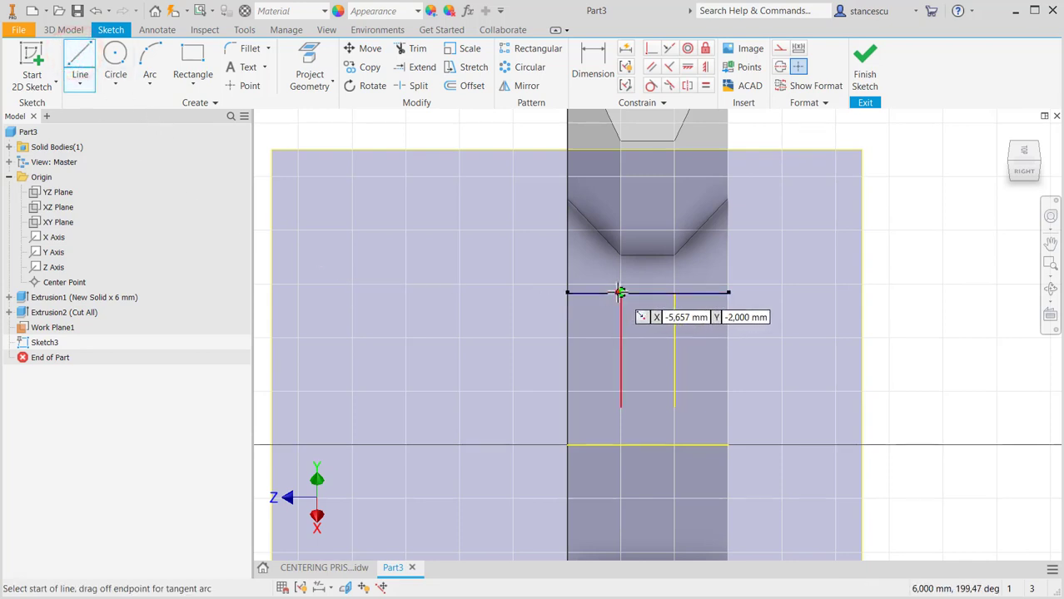
click(620, 292)
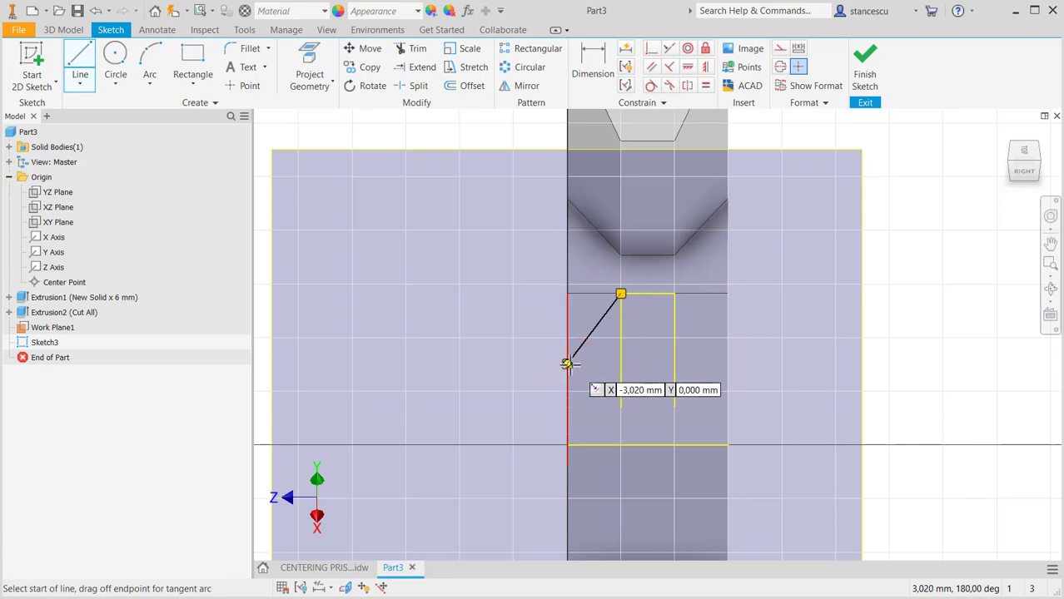
click(566, 364)
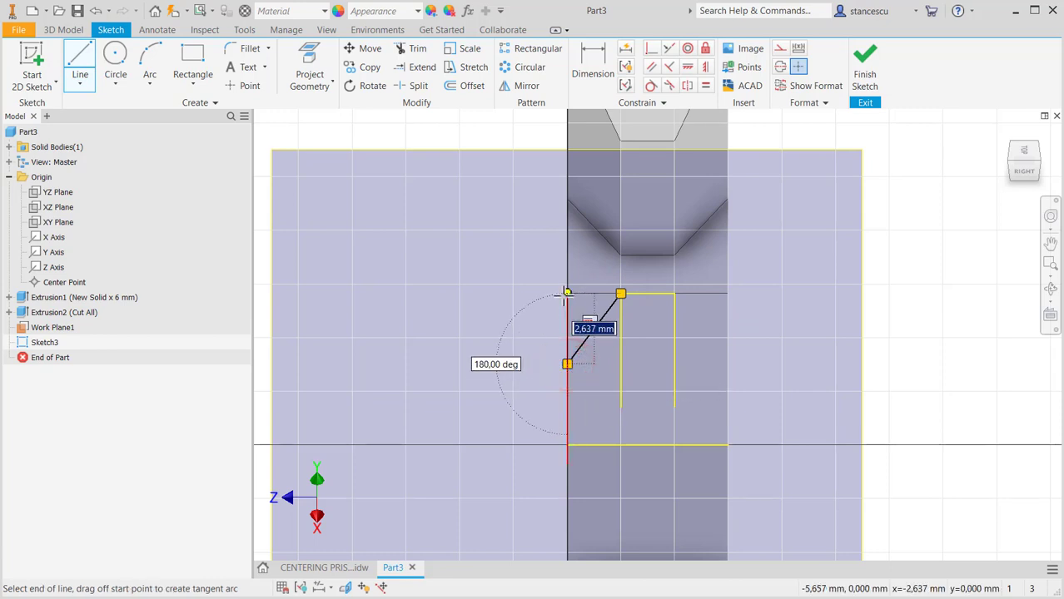
click(566, 293)
click(620, 293)
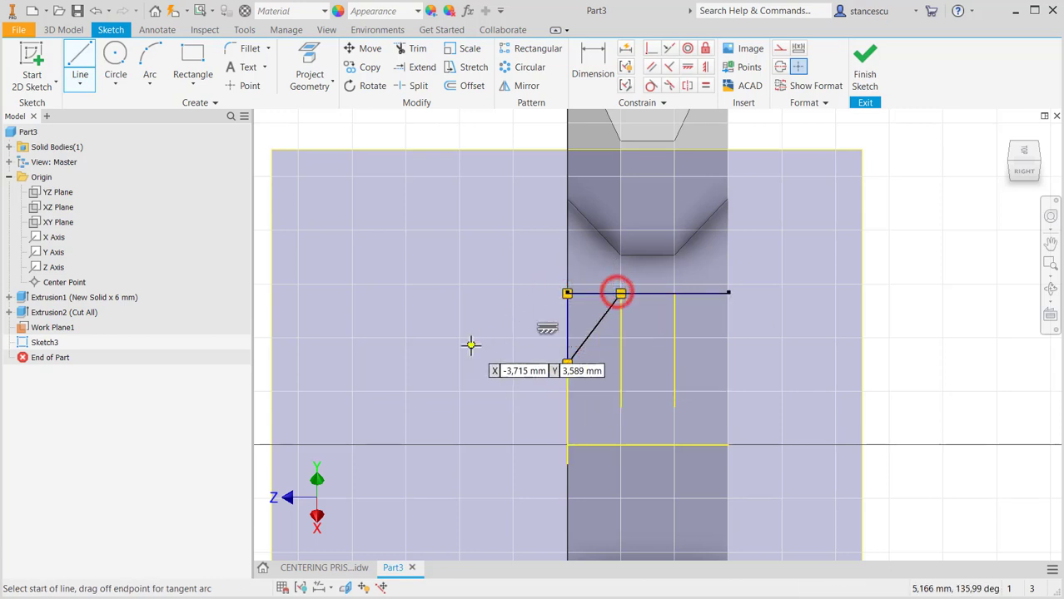
key(Escape)
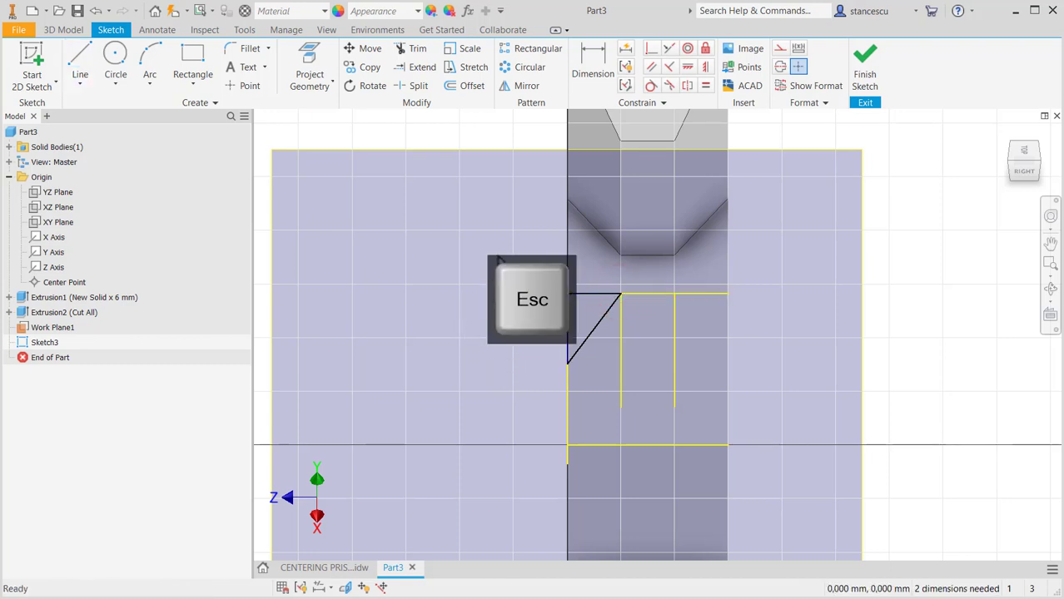
Dimension the triangle's vertical side to 3 mm.
click(589, 74)
click(569, 359)
click(511, 329)
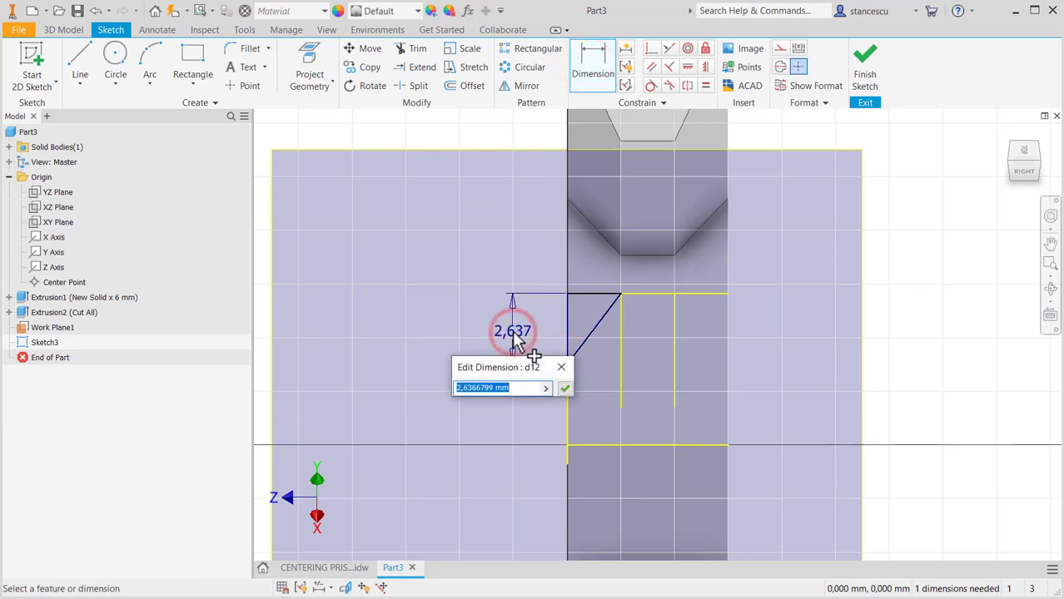
text(3)
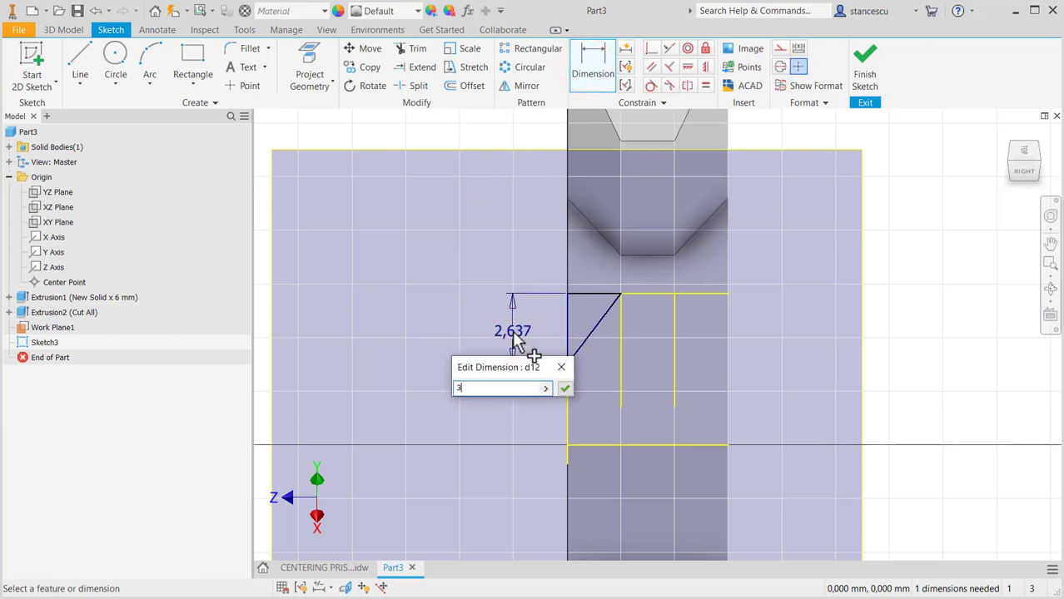
click(566, 388)
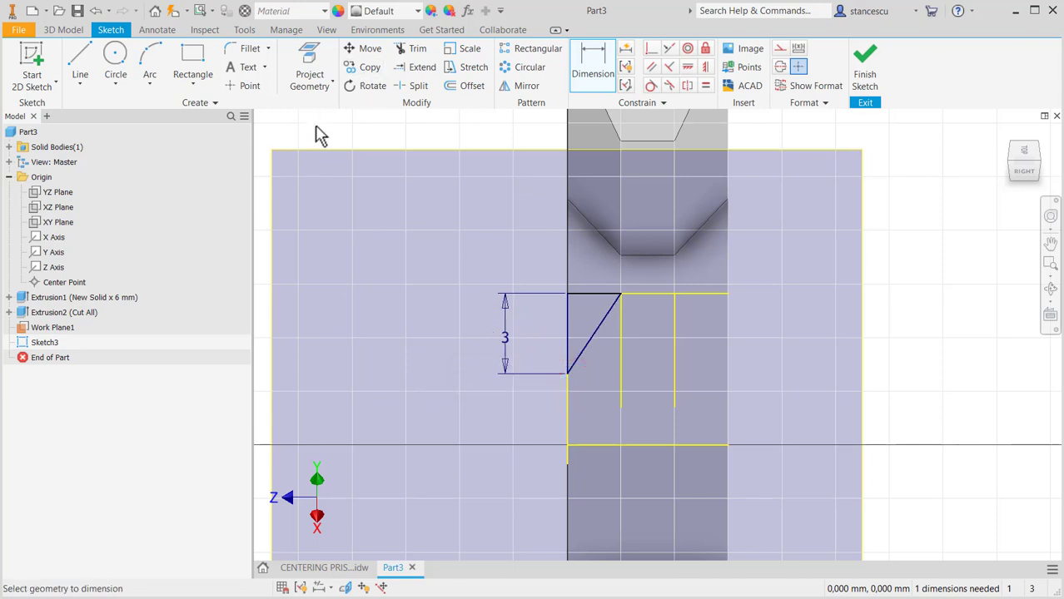
Project the Y Axis and mirror the triangle across it.
click(310, 74)
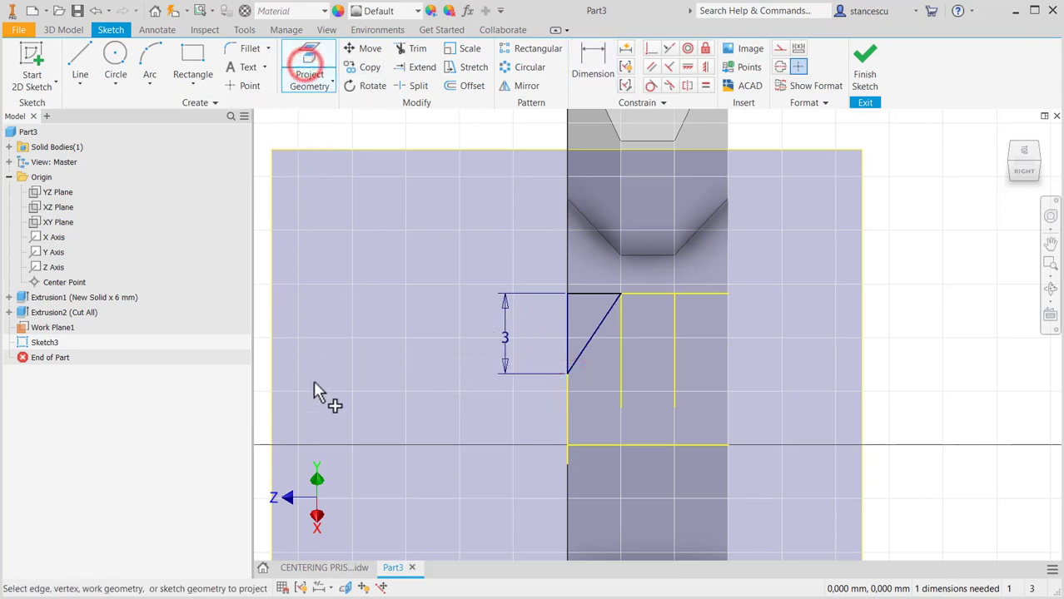
click(38, 252)
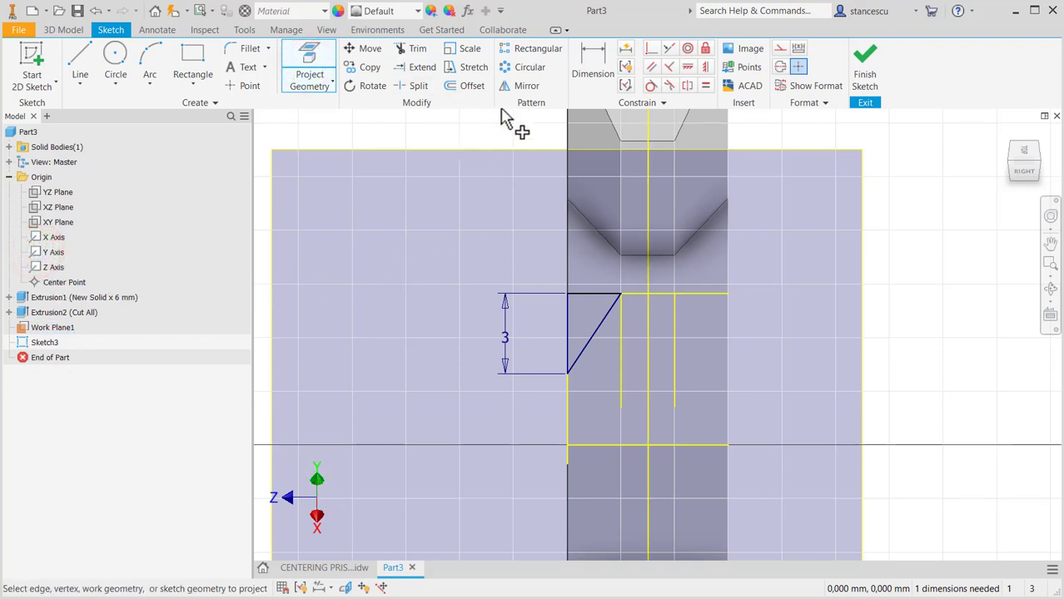
click(518, 86)
mouse_move(468, 255)
mouse_down()
mouse_move(605, 392)
mouse_move(641, 376)
mouse_move(632, 381)
mouse_up()
click(337, 150)
click(649, 348)
click(303, 198)
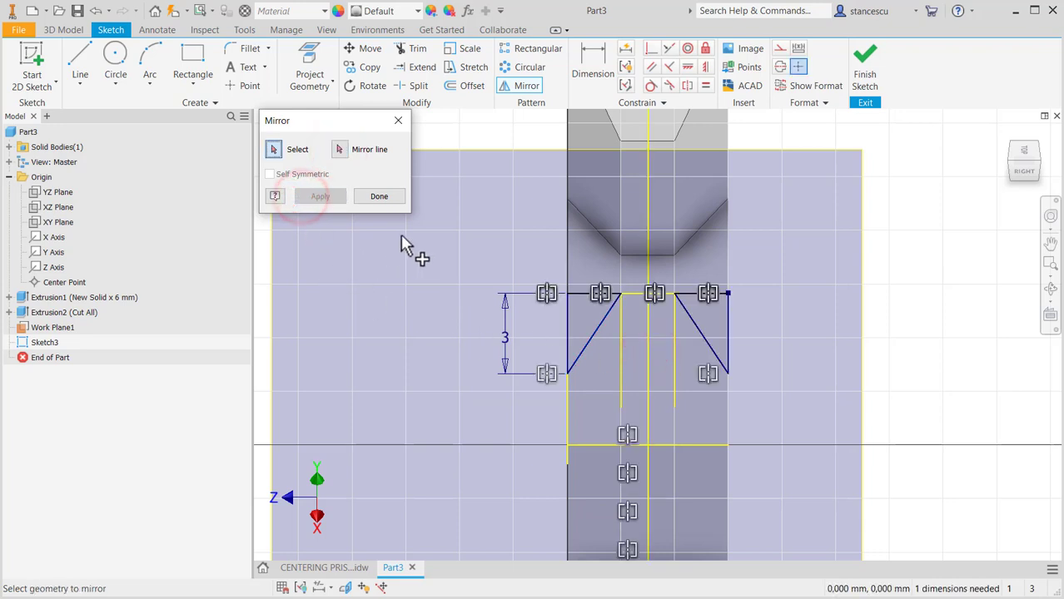
click(376, 197)
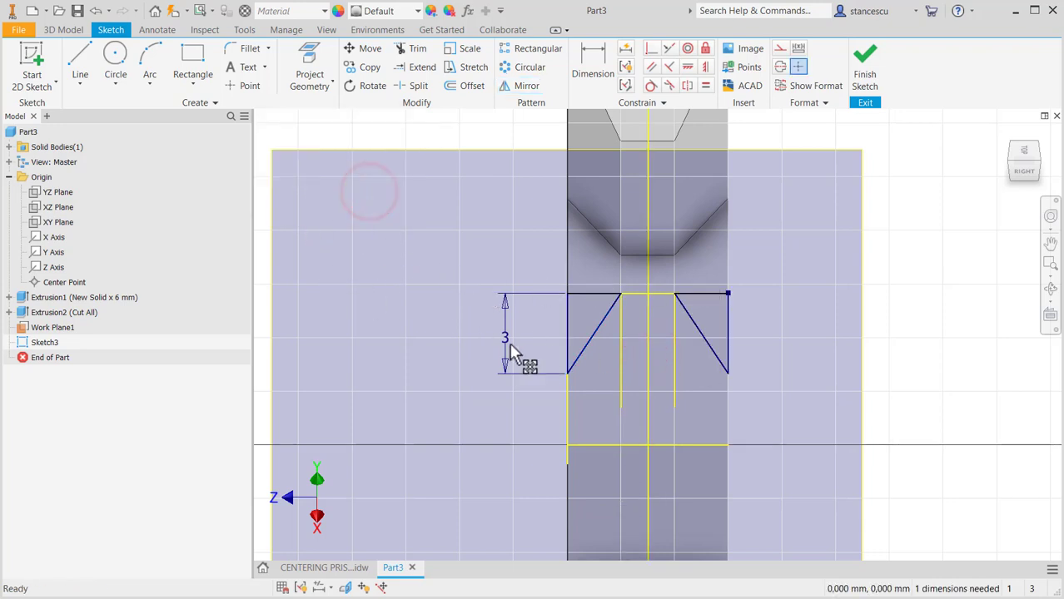
Finish Sketch3 and select both triangular profiles for extrusion.
click(866, 73)
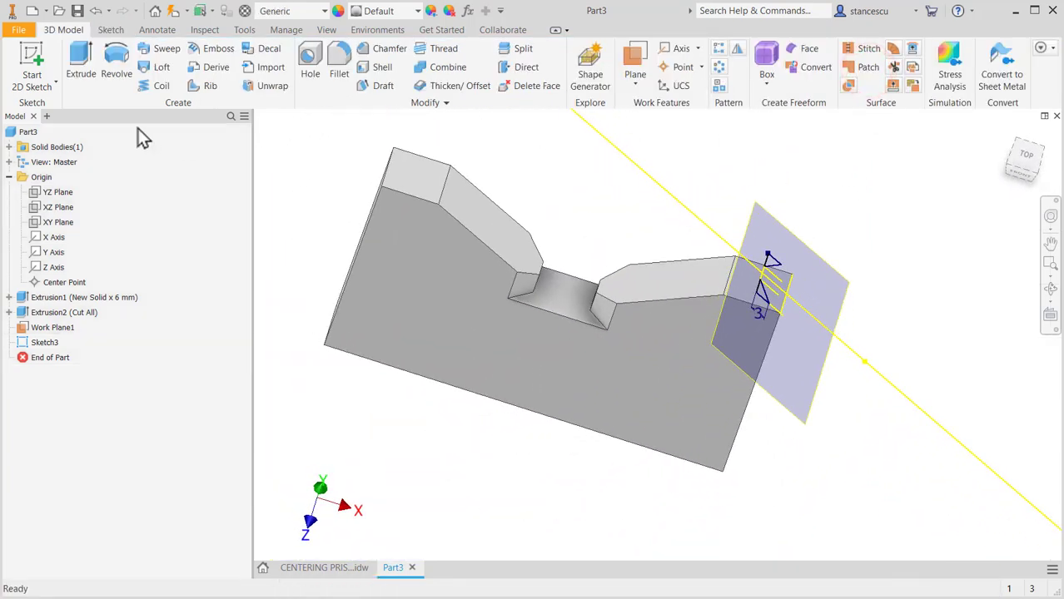
click(81, 65)
scroll(766, 310, up, 3)
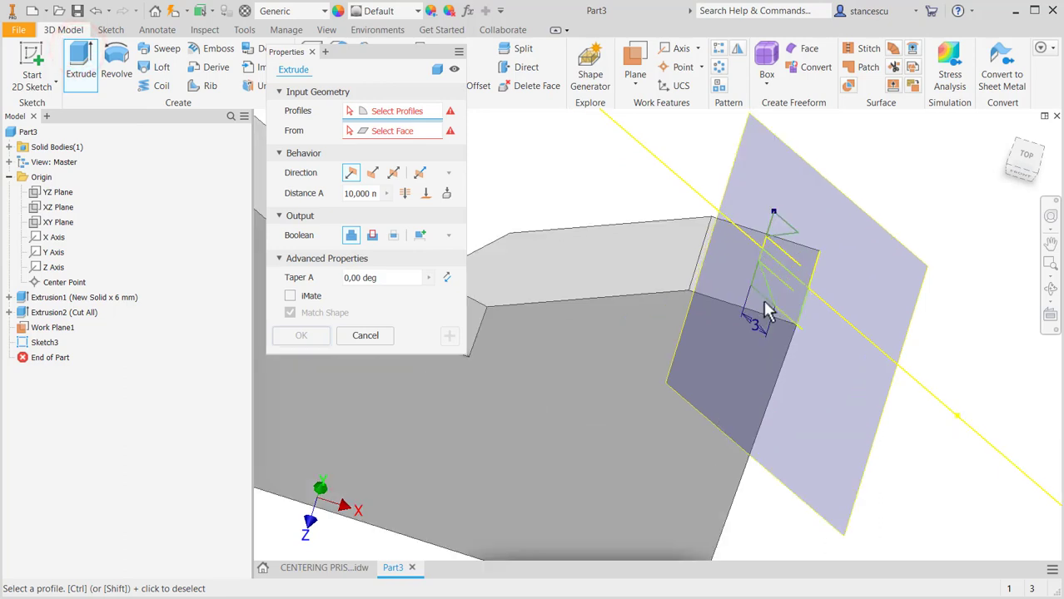
click(764, 293)
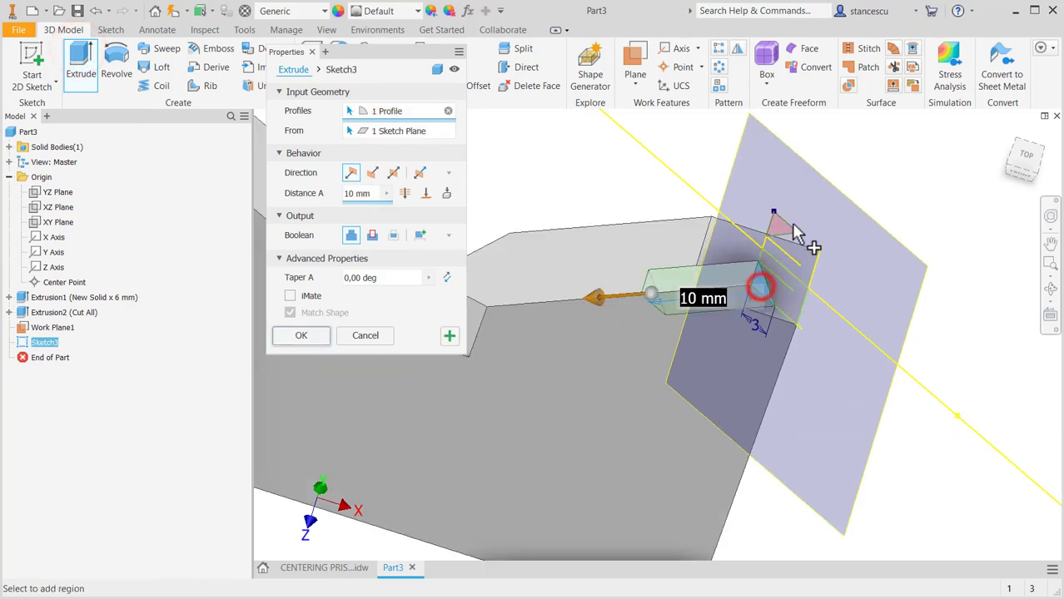
click(789, 233)
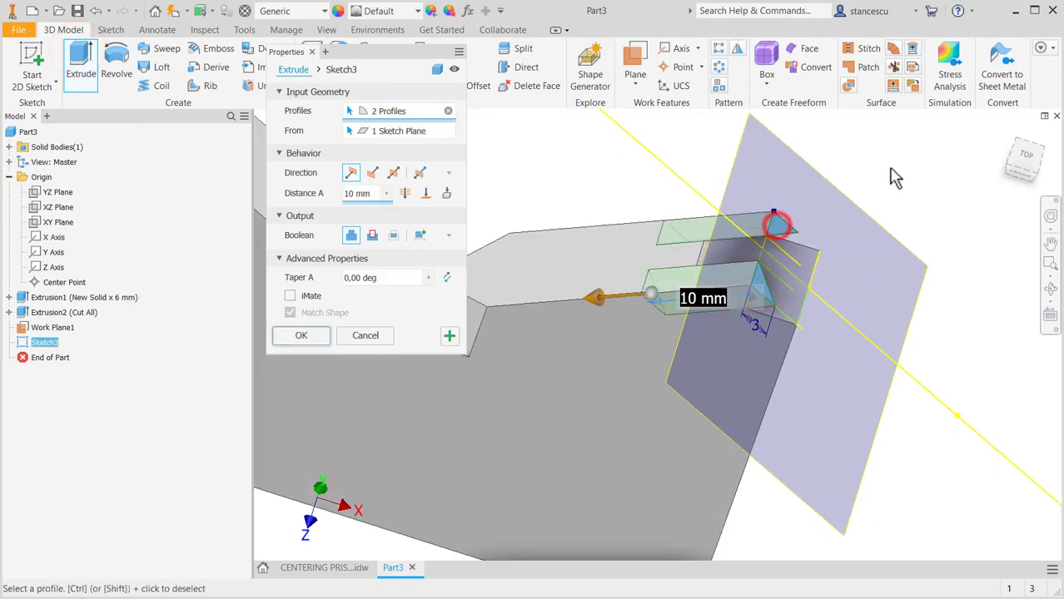
Cut the two triangles up to the part's far end face.
click(370, 236)
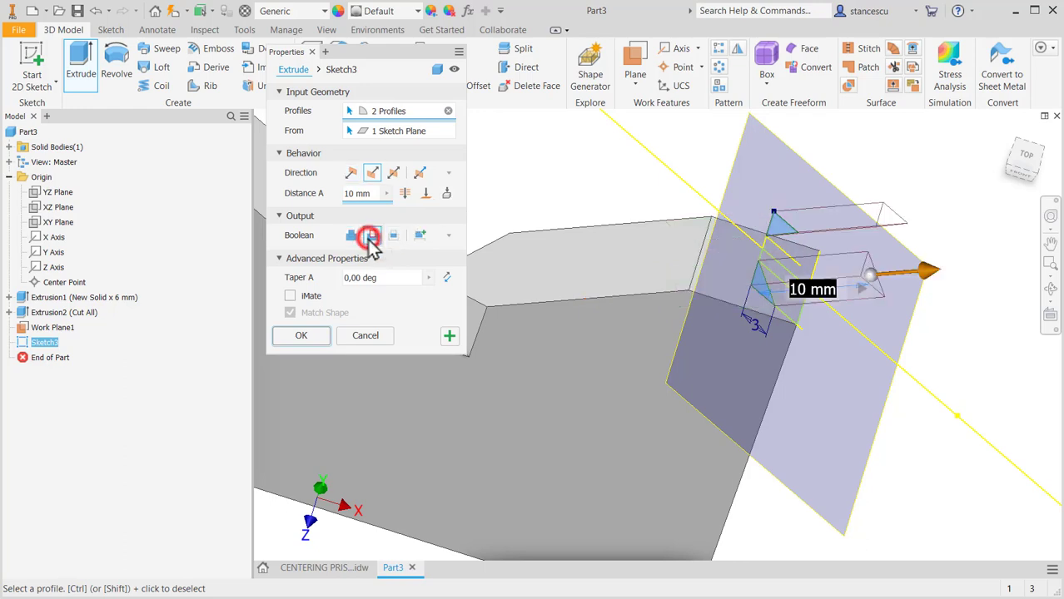
click(425, 193)
middle_drag(703, 268, 903, 280)
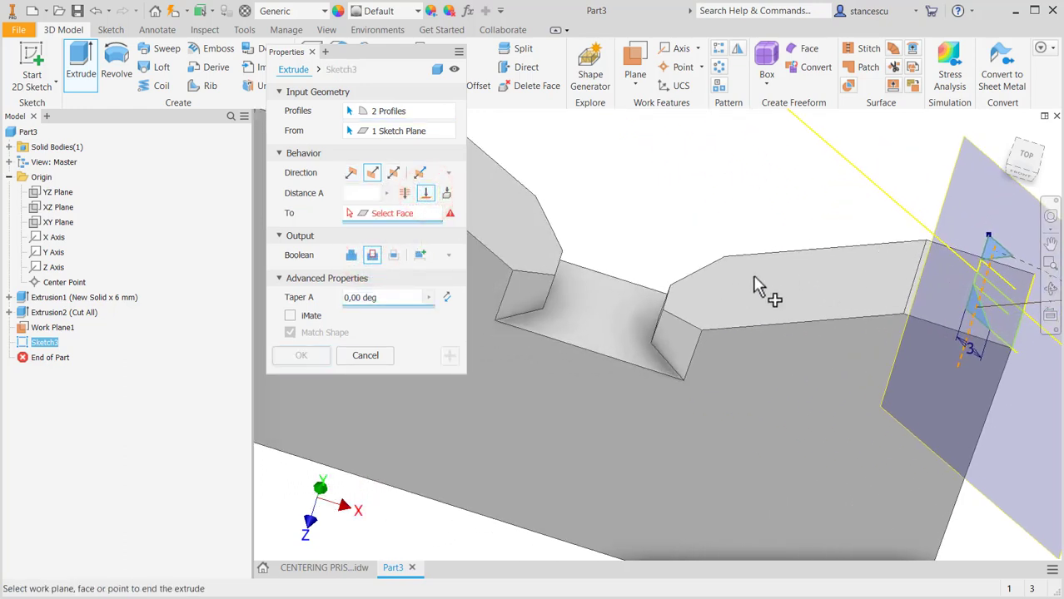
click(615, 325)
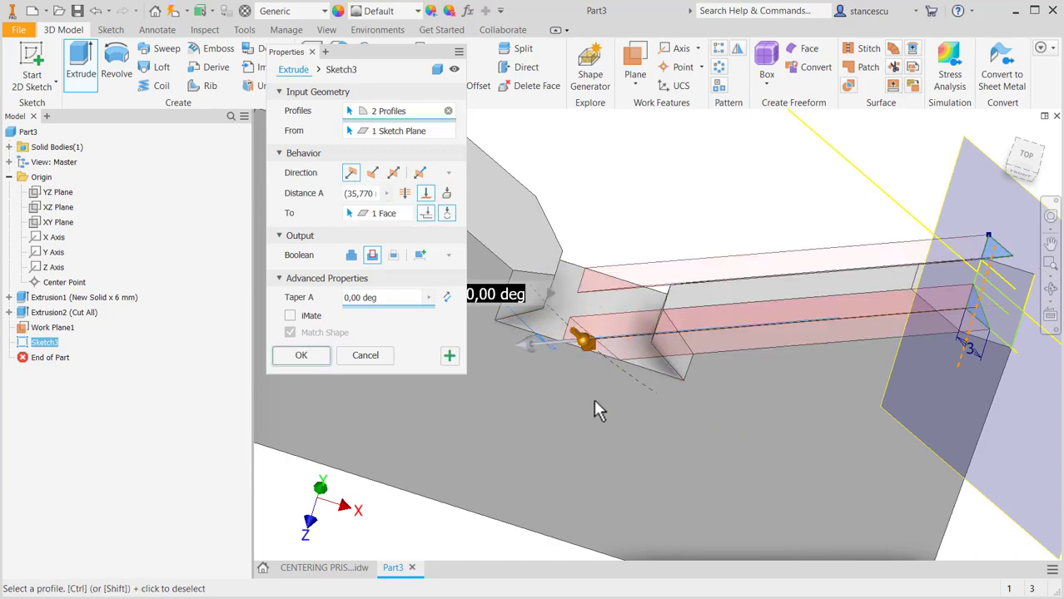
mouse_move(599, 403)
shift+middle_down()
mouse_move(609, 358)
mouse_move(603, 387)
shift+middle_up()
scroll(604, 409, down, 2)
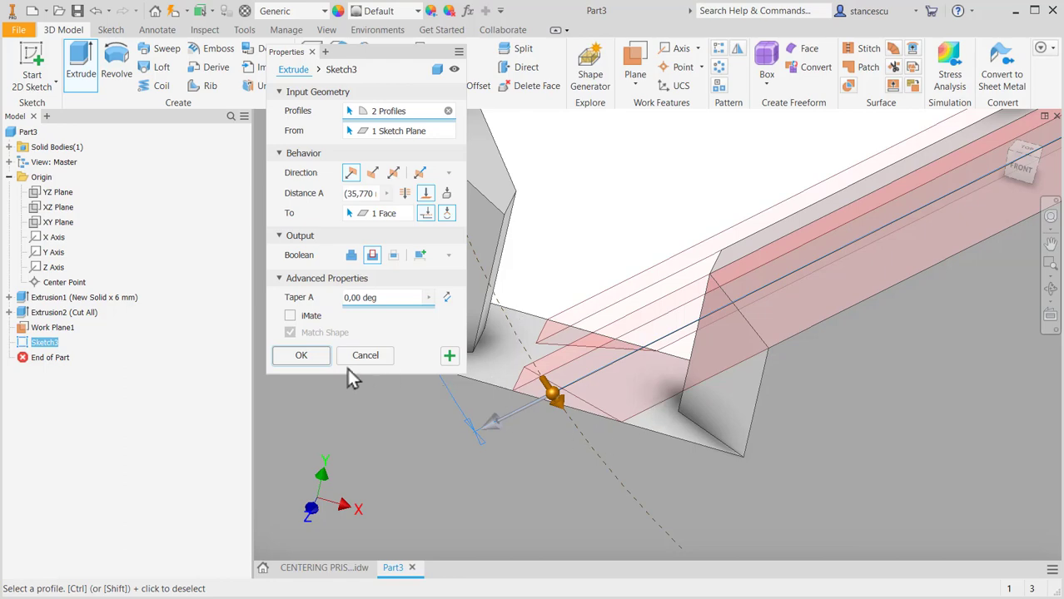
click(311, 357)
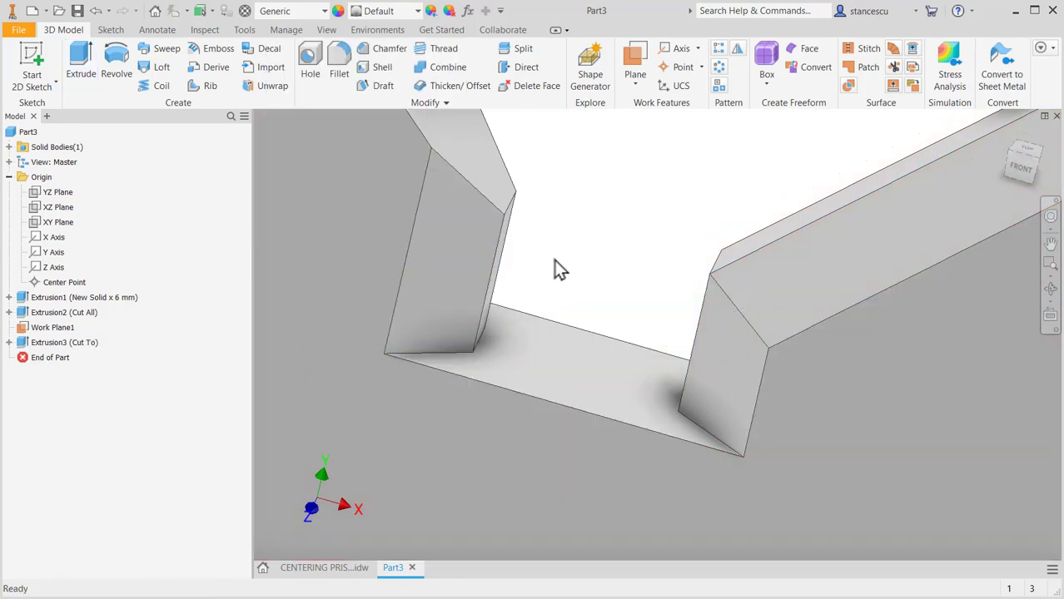
Hide Work Plane1 by turning off its visibility.
shift+middle_drag(559, 269, 506, 268)
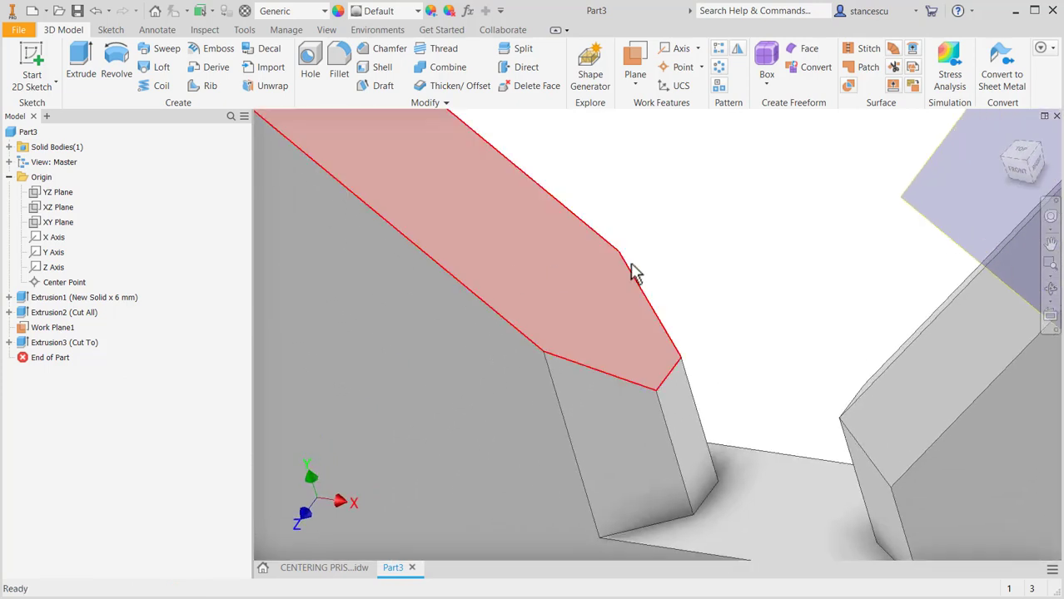
scroll(736, 266, down, 3)
middle_drag(736, 266, 630, 283)
click(697, 273)
right_click(697, 273)
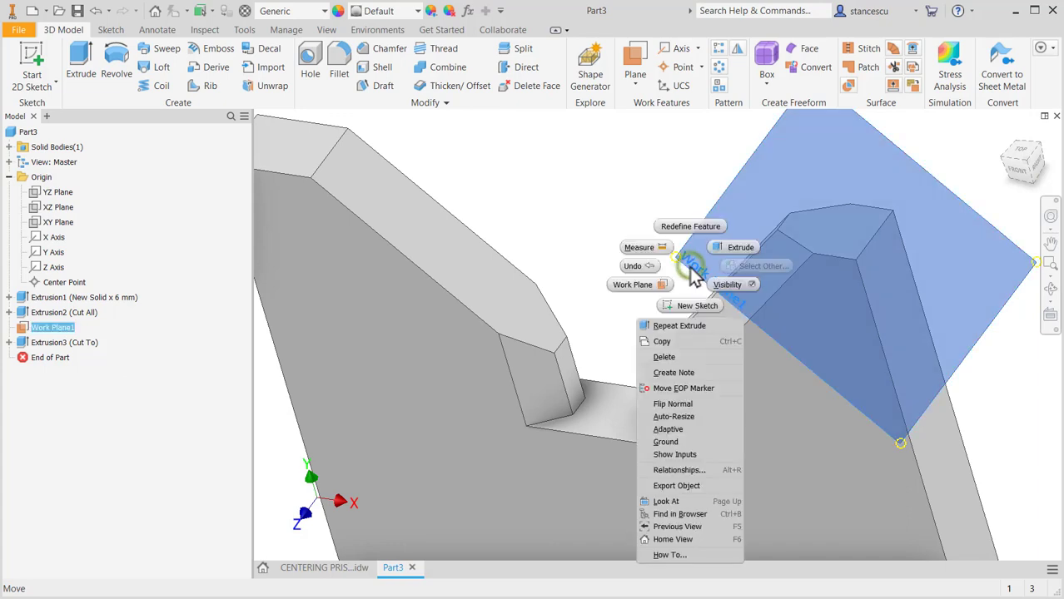
click(727, 283)
middle_drag(597, 243, 705, 215)
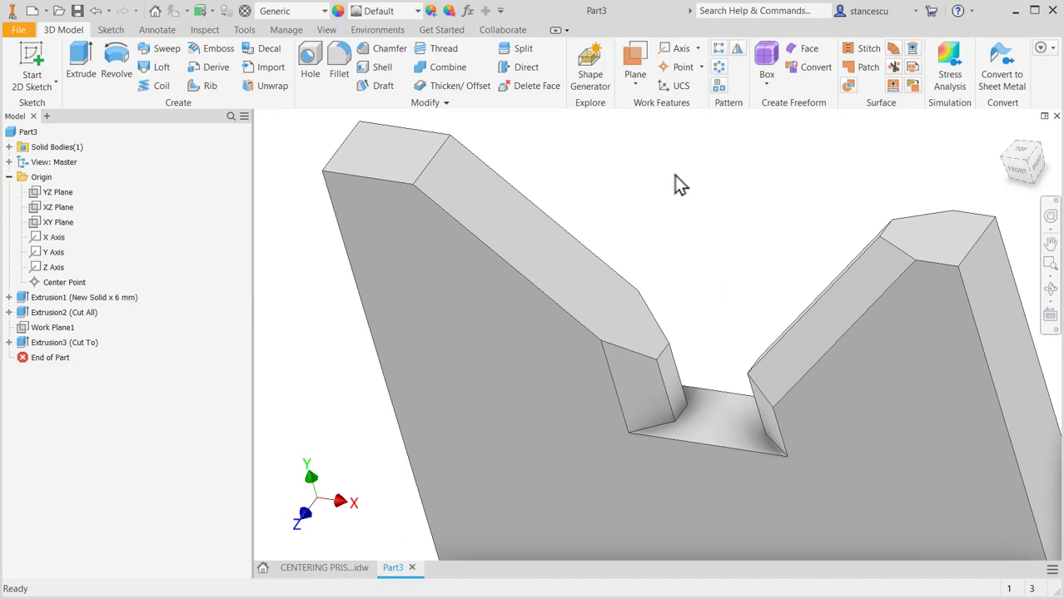
Mirror the Extrusion3 cut about the YZ Plane and return to the home view.
click(738, 50)
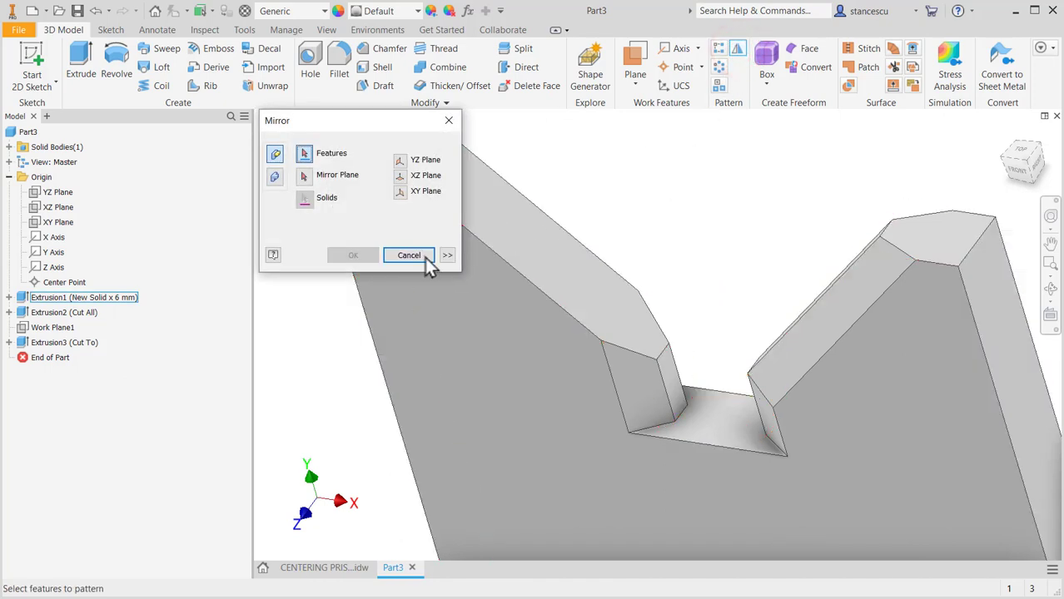
click(34, 343)
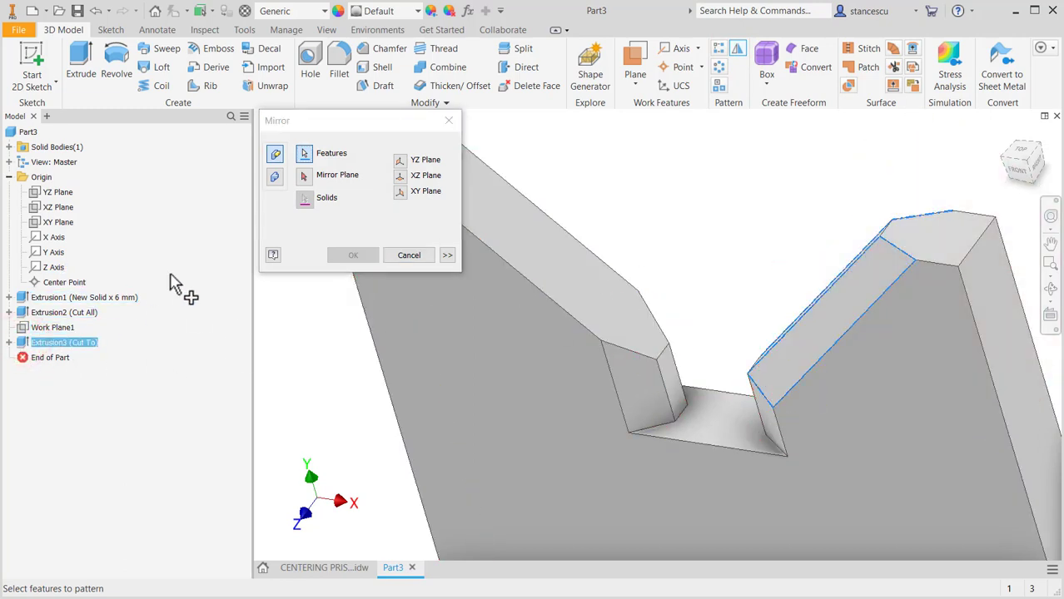
click(315, 183)
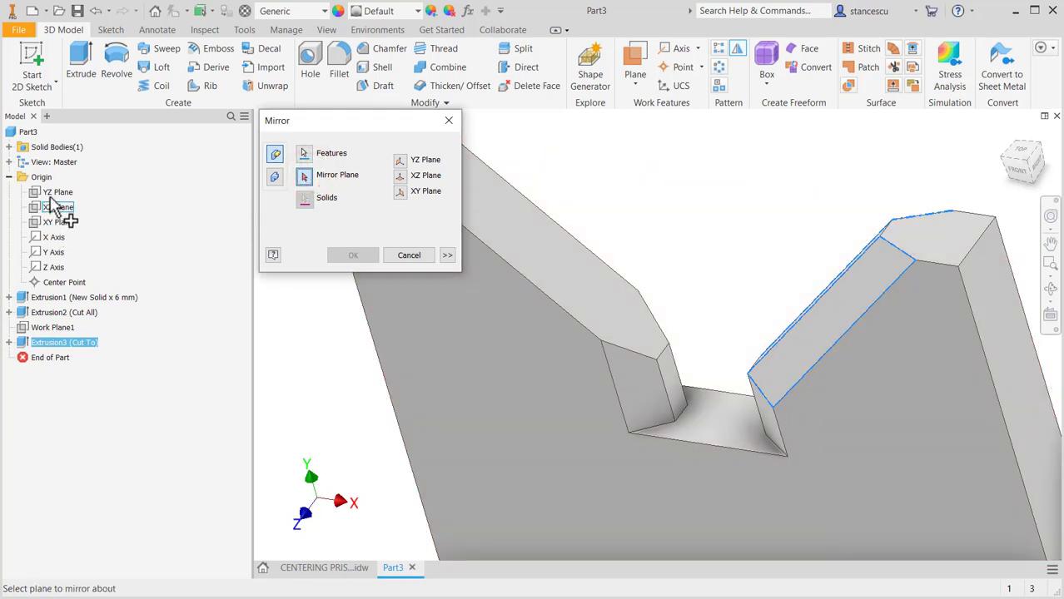
click(54, 192)
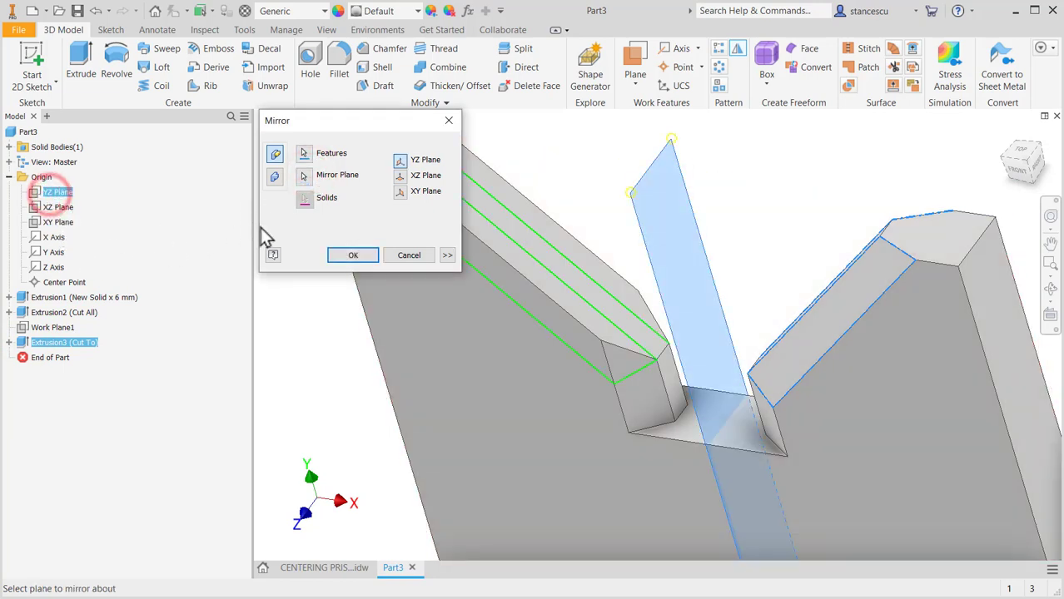
click(344, 257)
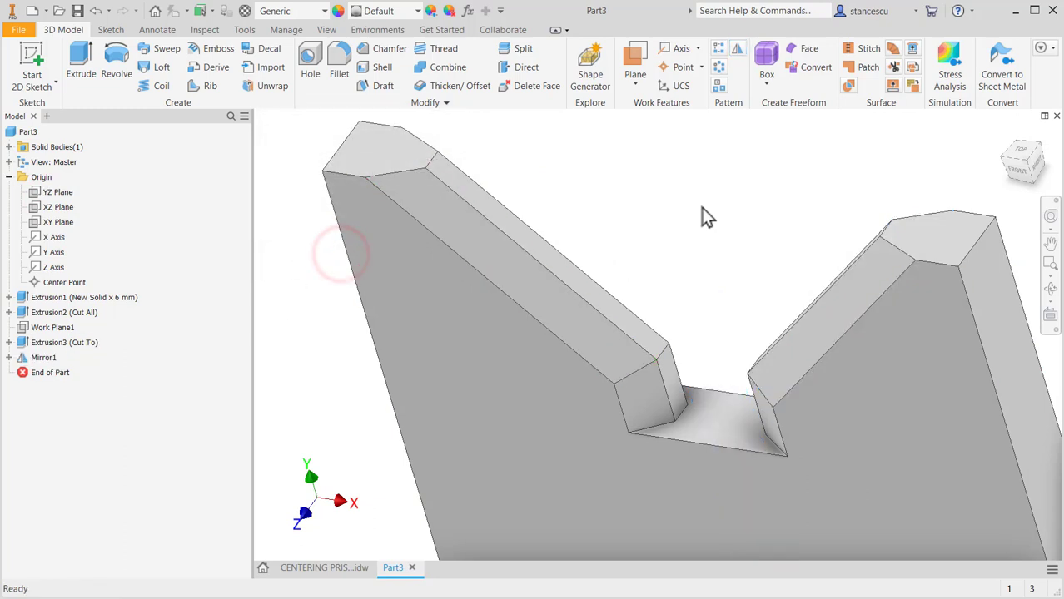
key(F6)
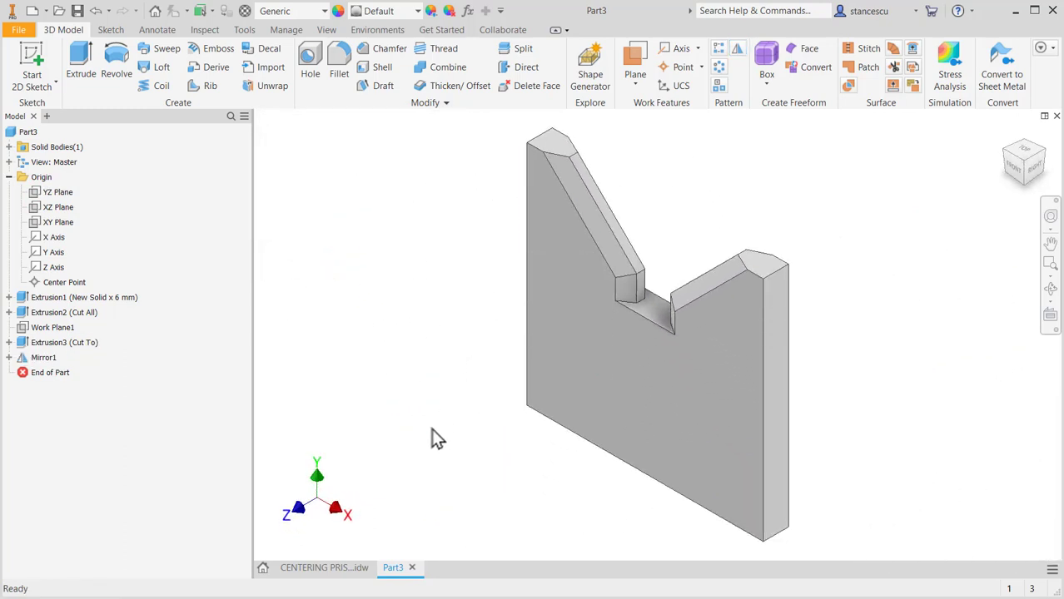
click(318, 569)
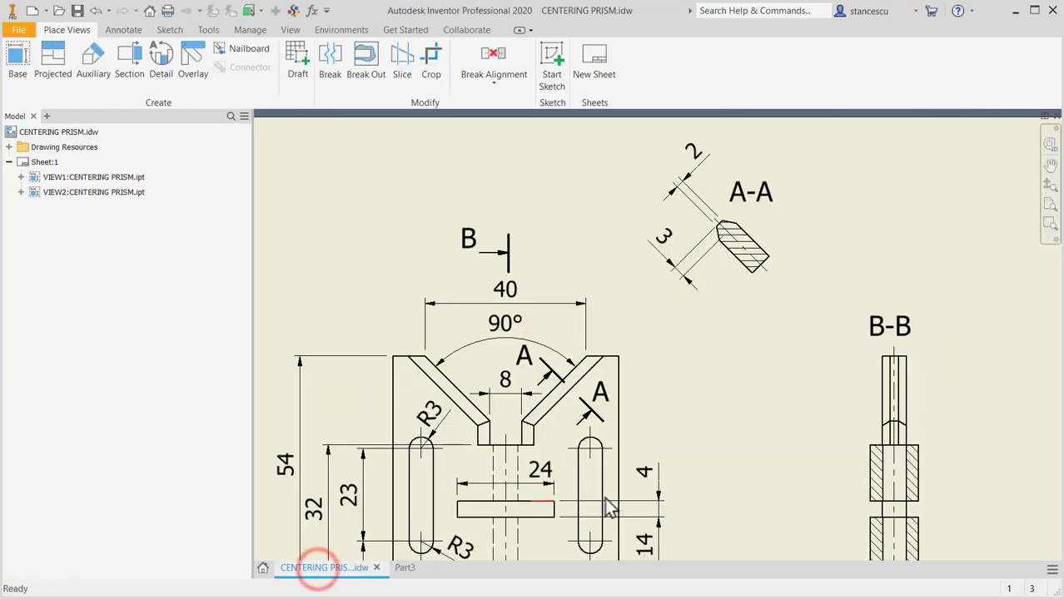
mouse_move(646, 503)
middle_down()
mouse_move(637, 381)
mouse_move(662, 233)
mouse_move(688, 197)
middle_up()
middle_drag(632, 533, 601, 416)
scroll(599, 416, down, 3)
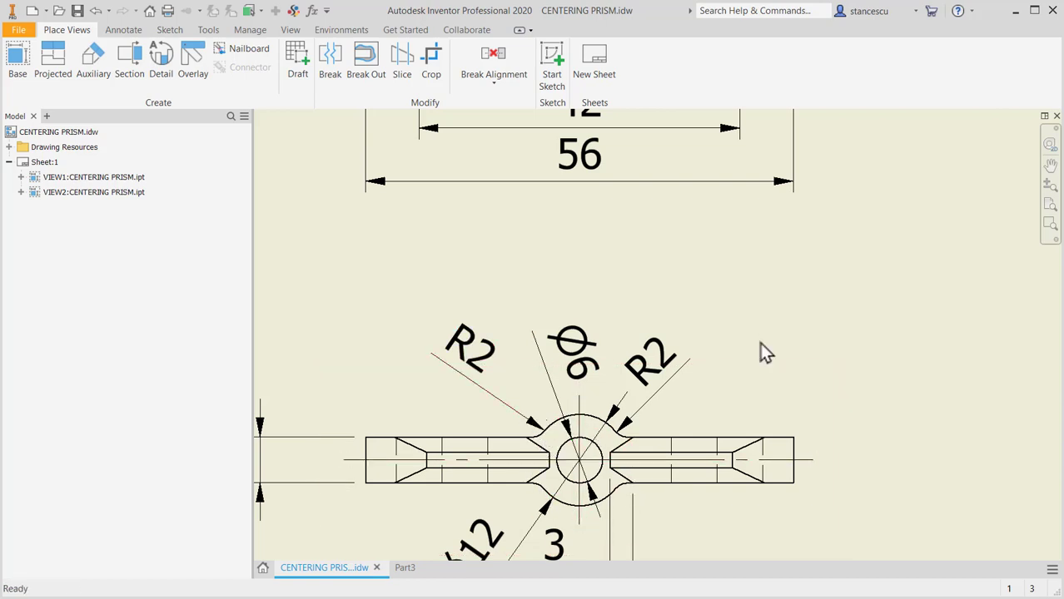
middle_drag(488, 563, 498, 475)
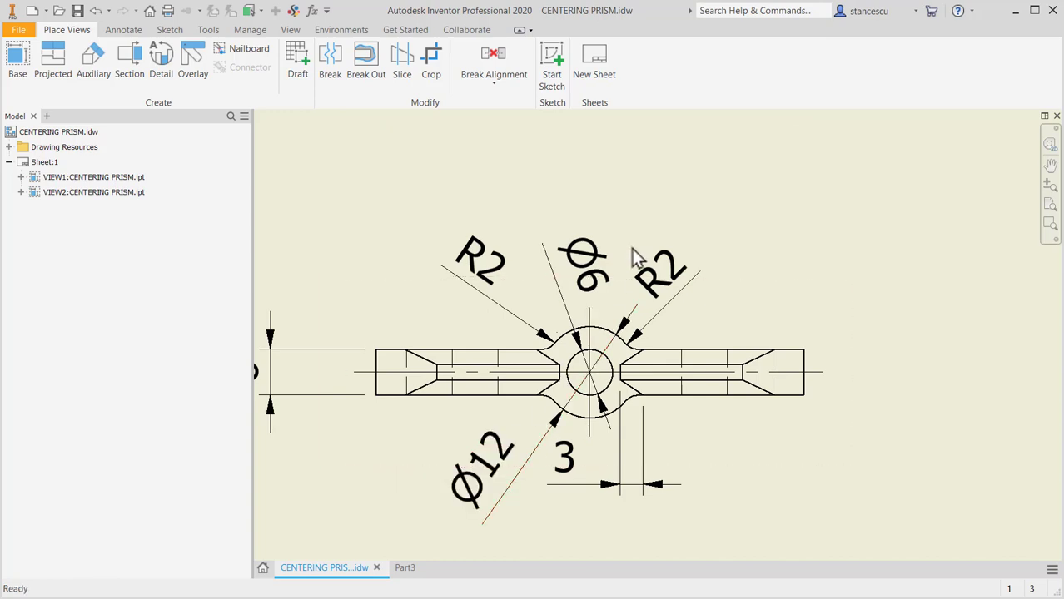
middle_drag(631, 152, 631, 440)
middle_drag(316, 158, 307, 445)
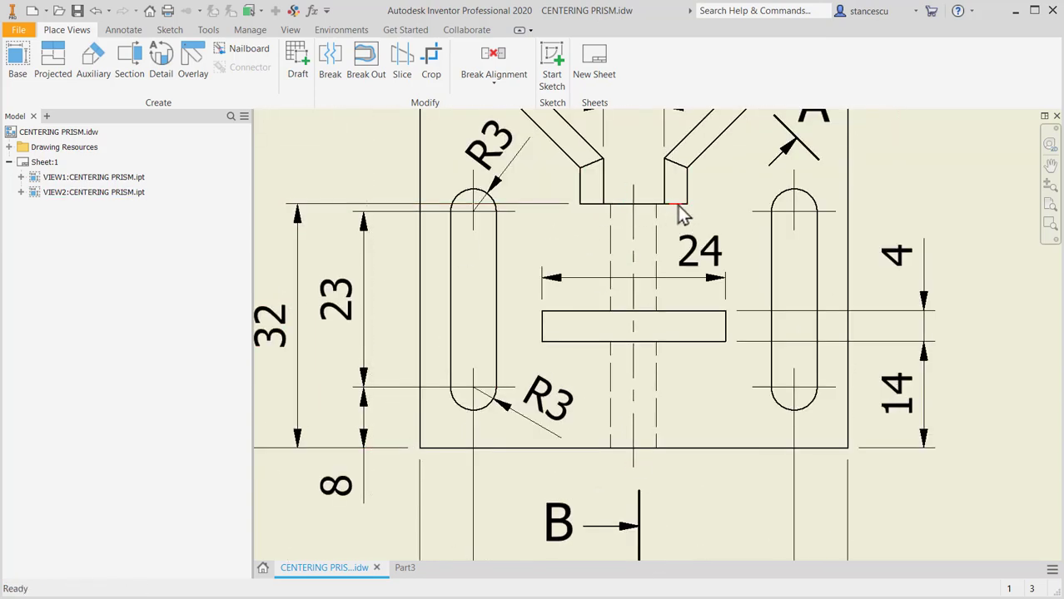
click(404, 569)
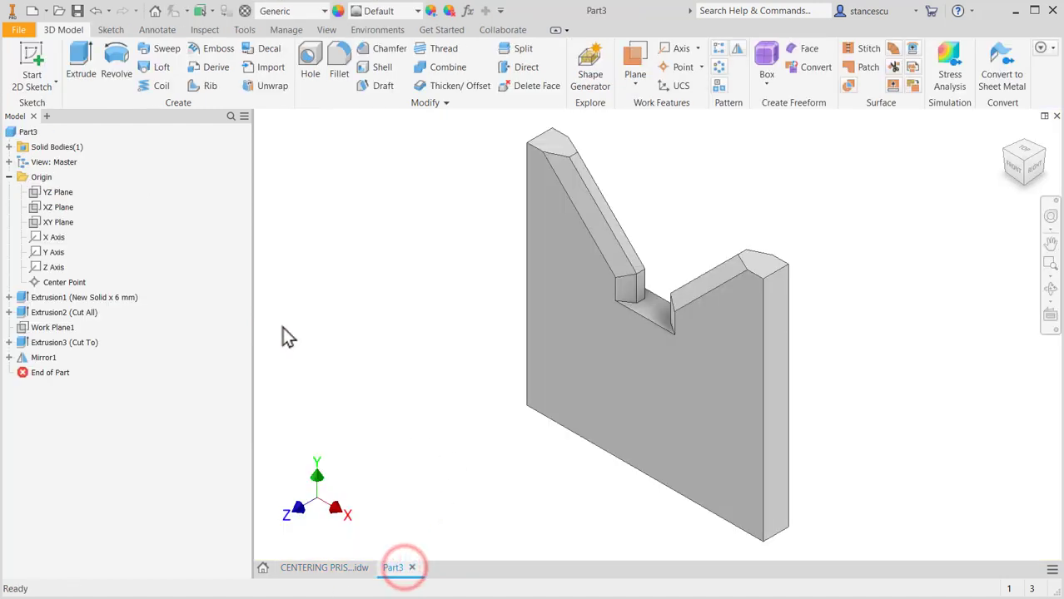
Sketch on the XZ Plane with a slice view and draw a Ø12 circle at the origin.
click(50, 208)
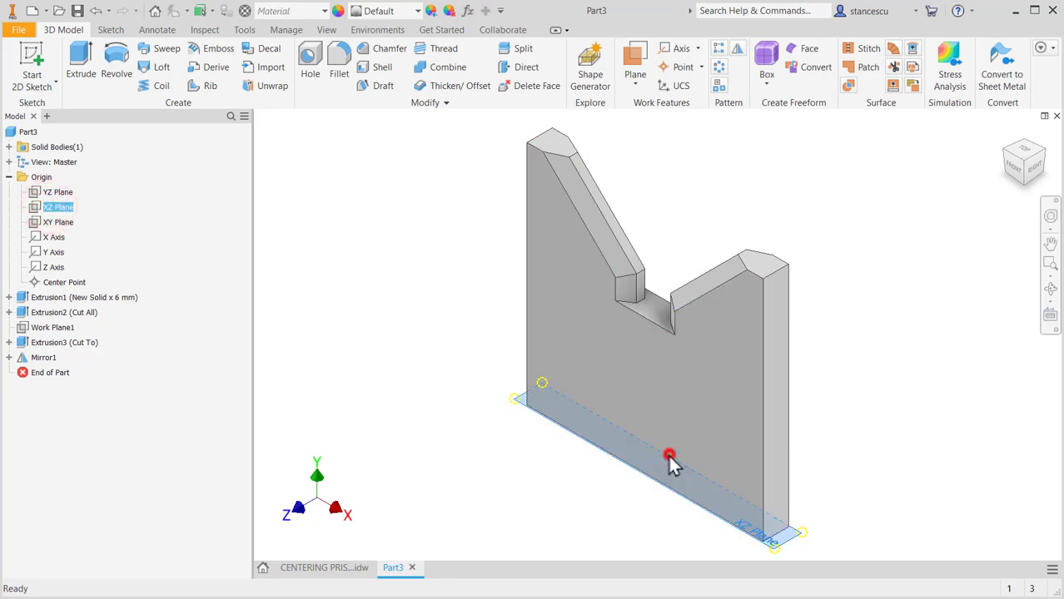
click(668, 456)
key(F7)
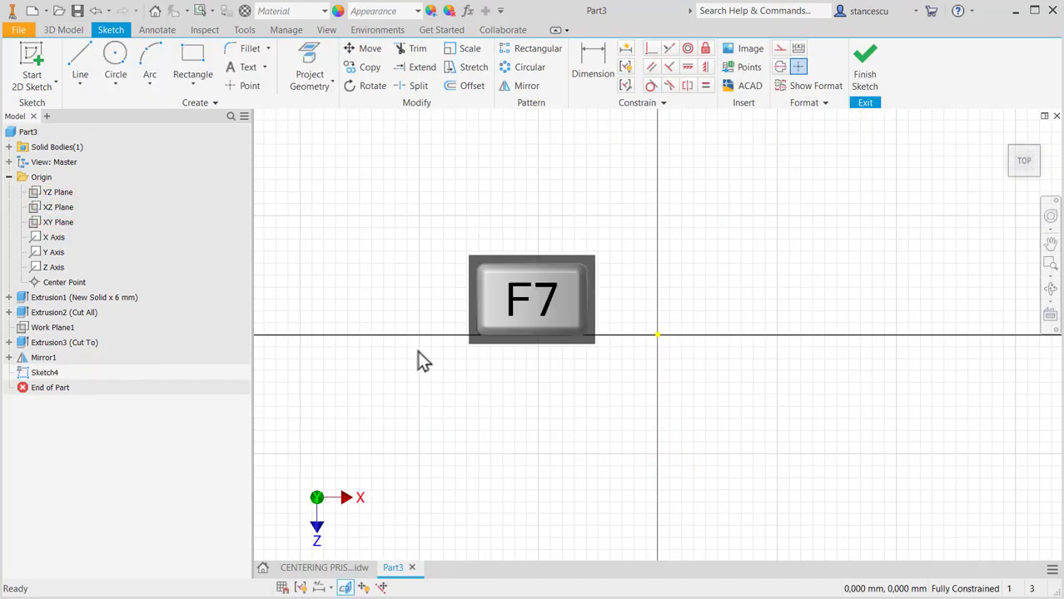
click(118, 60)
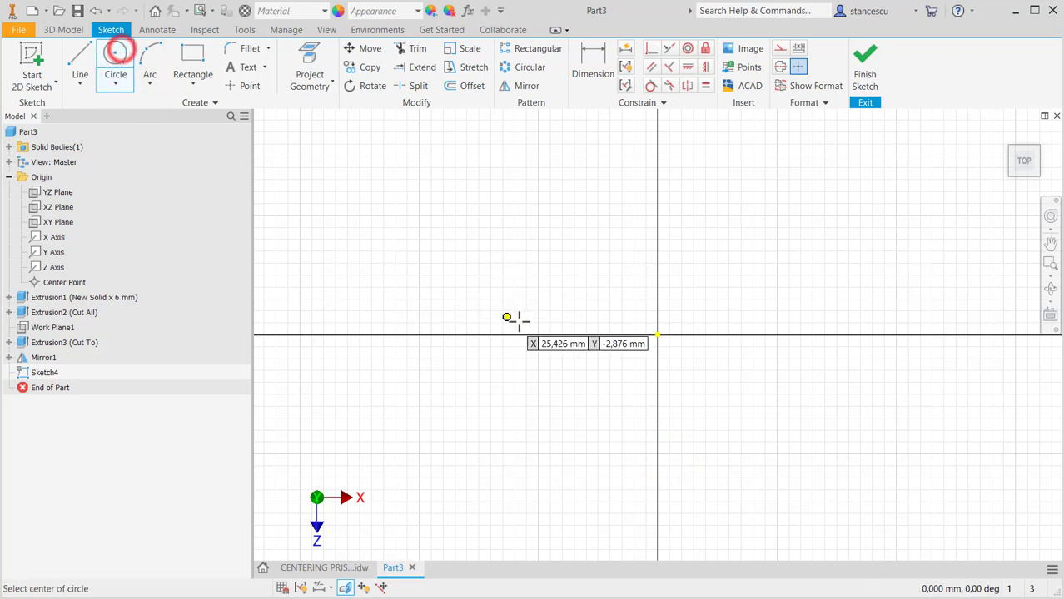
click(657, 335)
text(1)
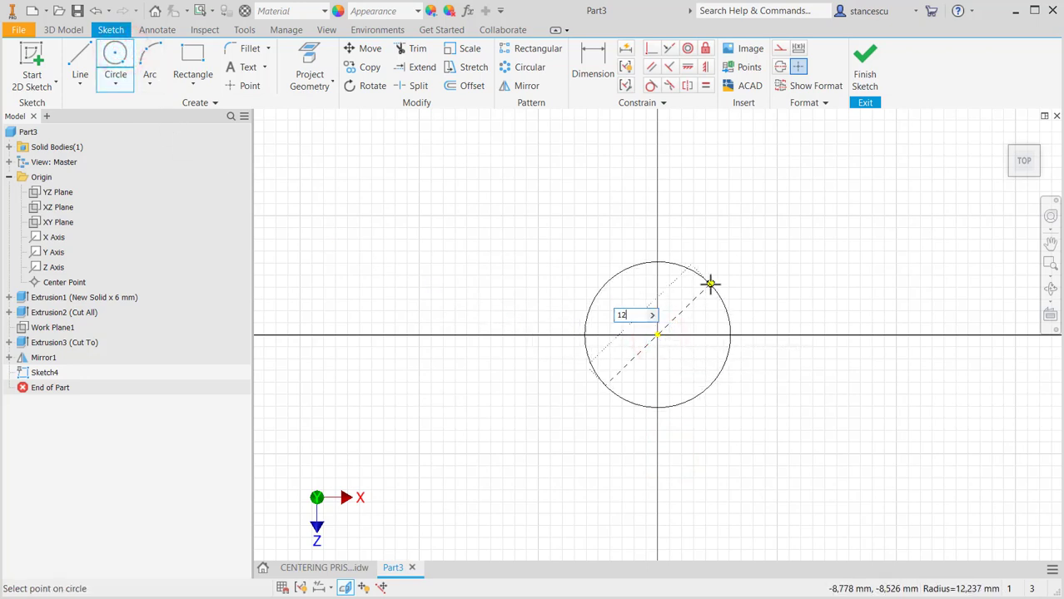
text(2)
key(Return)
Extrude the Ø12 circle as a Join up to the notch floor face.
click(867, 68)
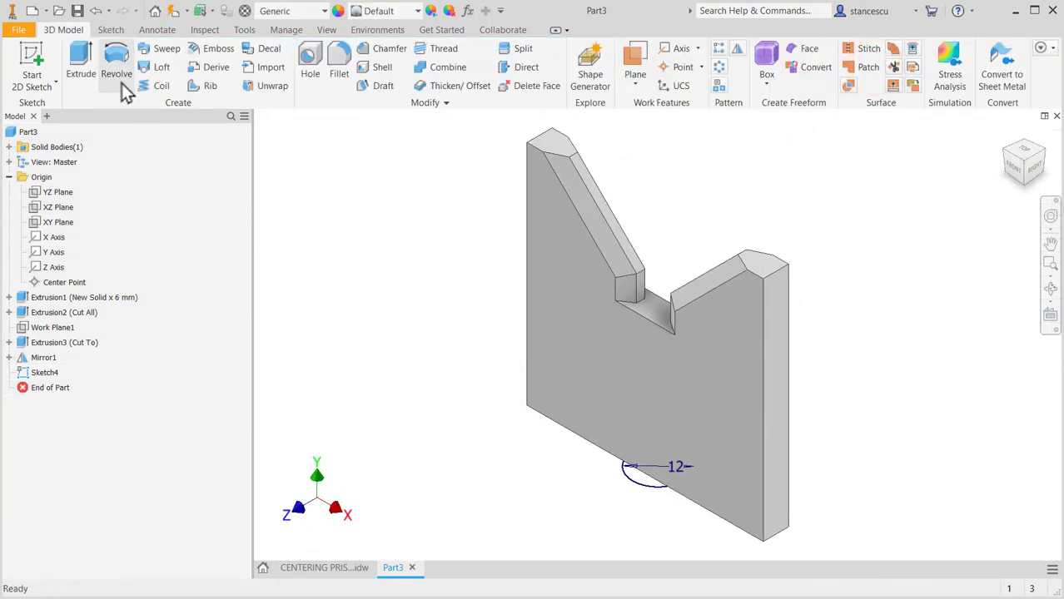
click(85, 64)
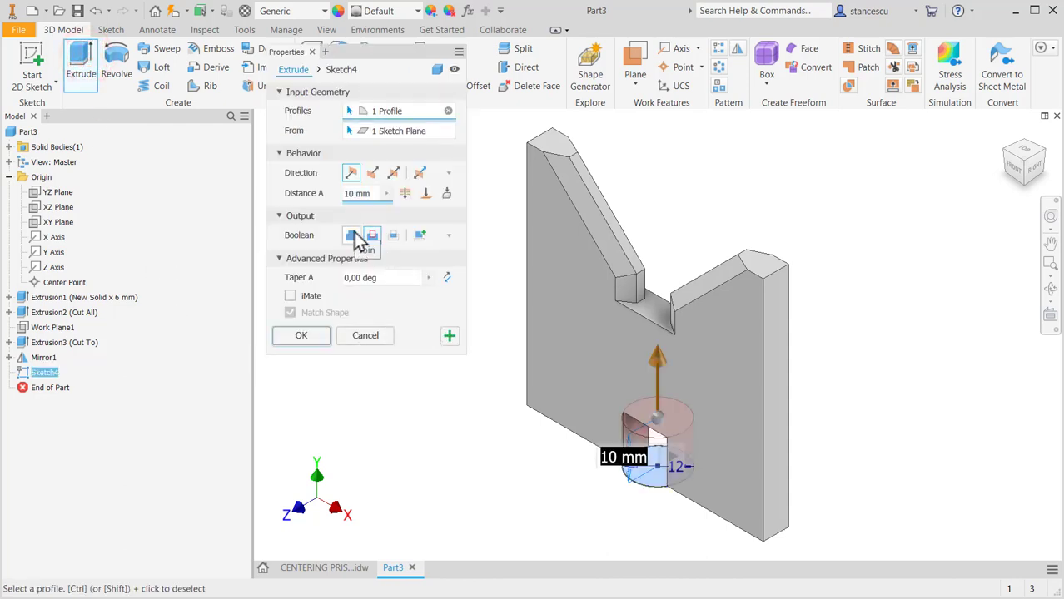
click(352, 235)
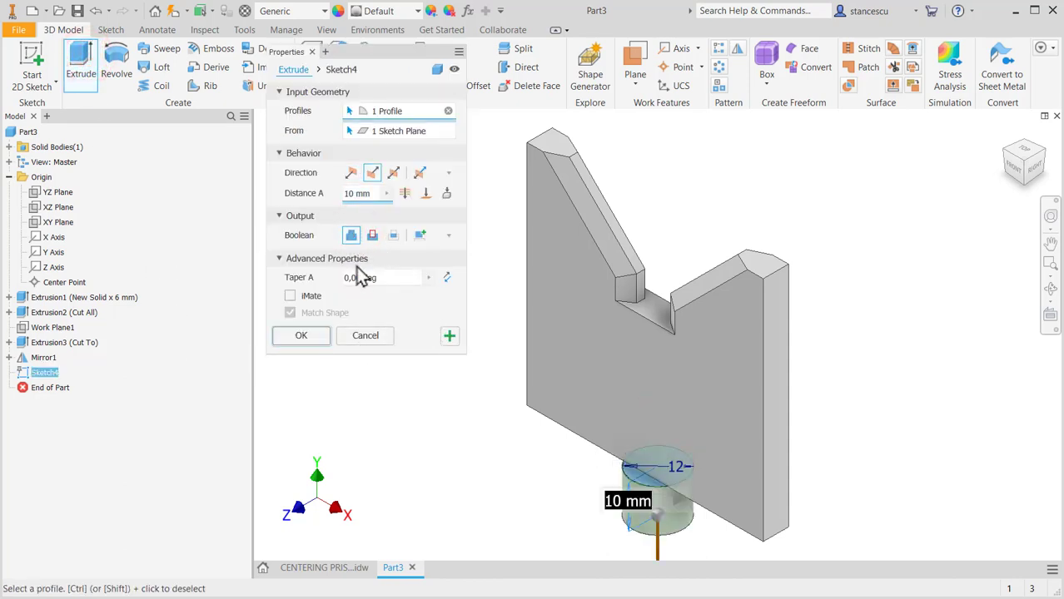
click(422, 197)
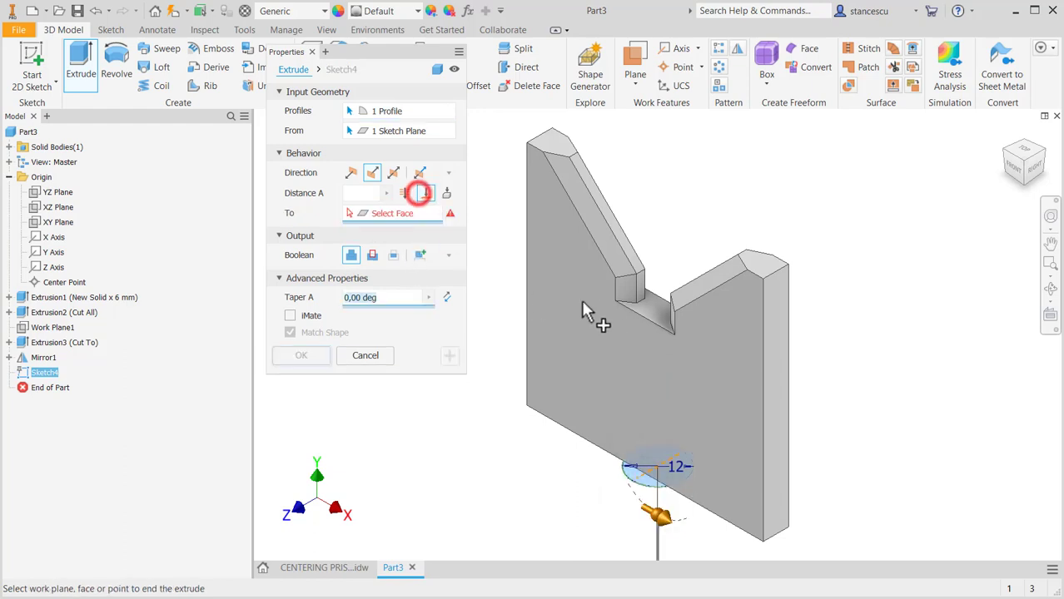
click(670, 324)
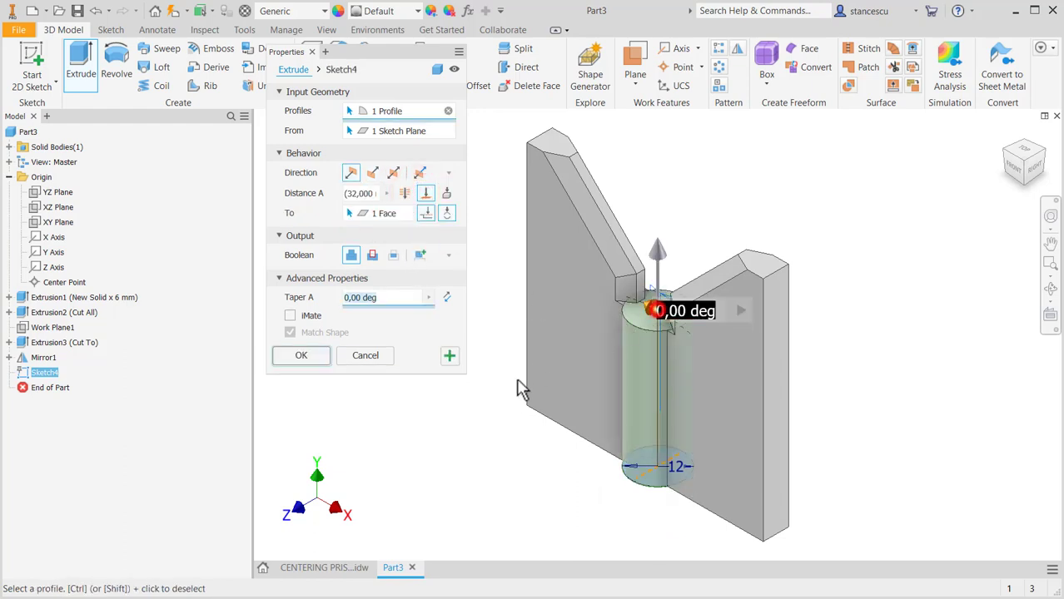
click(298, 358)
Round the four vertical edges where the cylinder meets the block with a 2 mm fillet.
scroll(676, 325, up, 5)
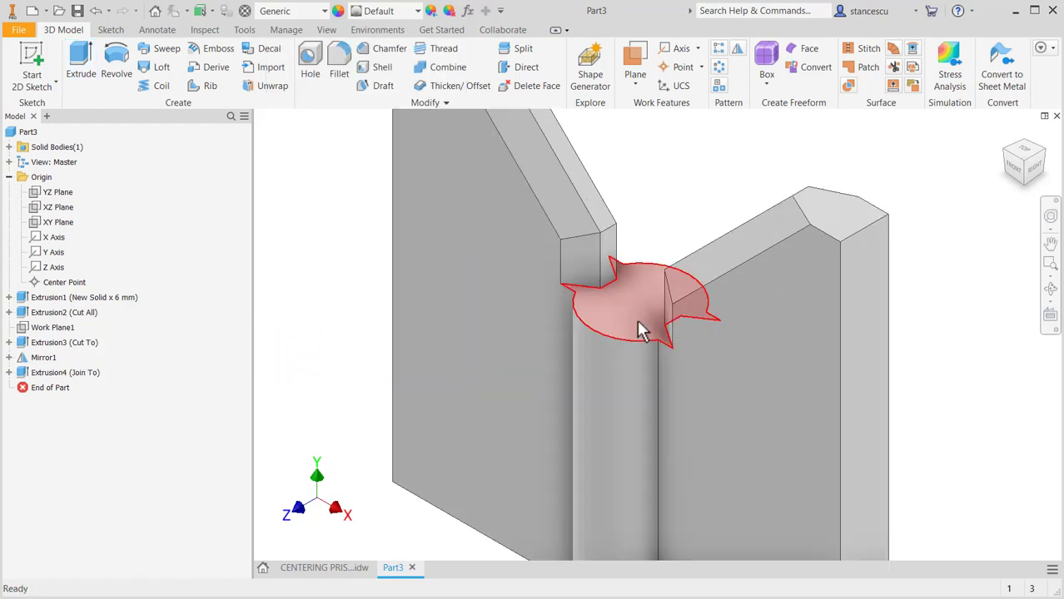
scroll(527, 351, down, 2)
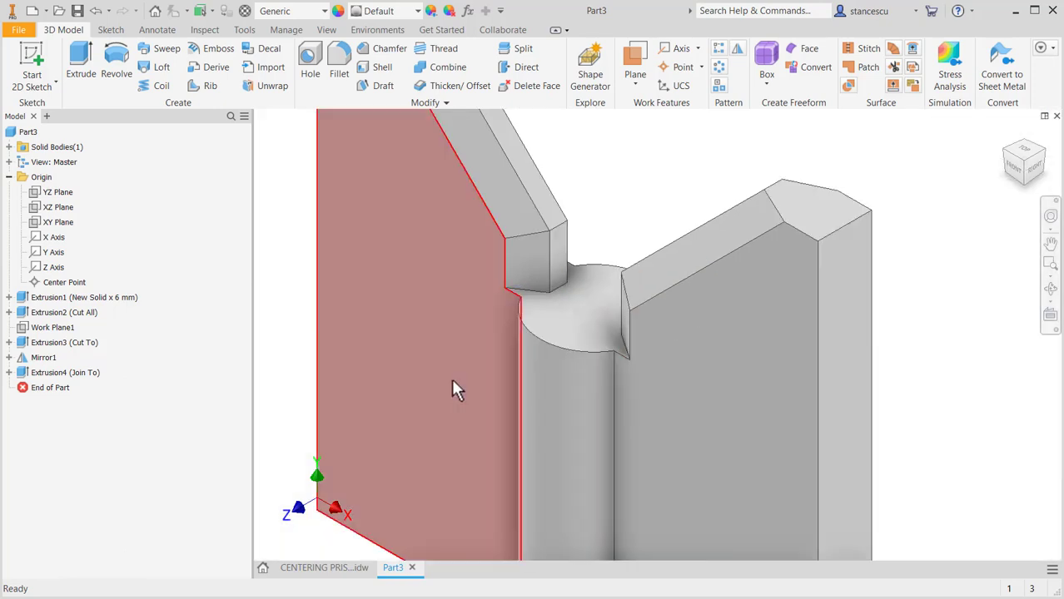
middle_drag(451, 387, 498, 234)
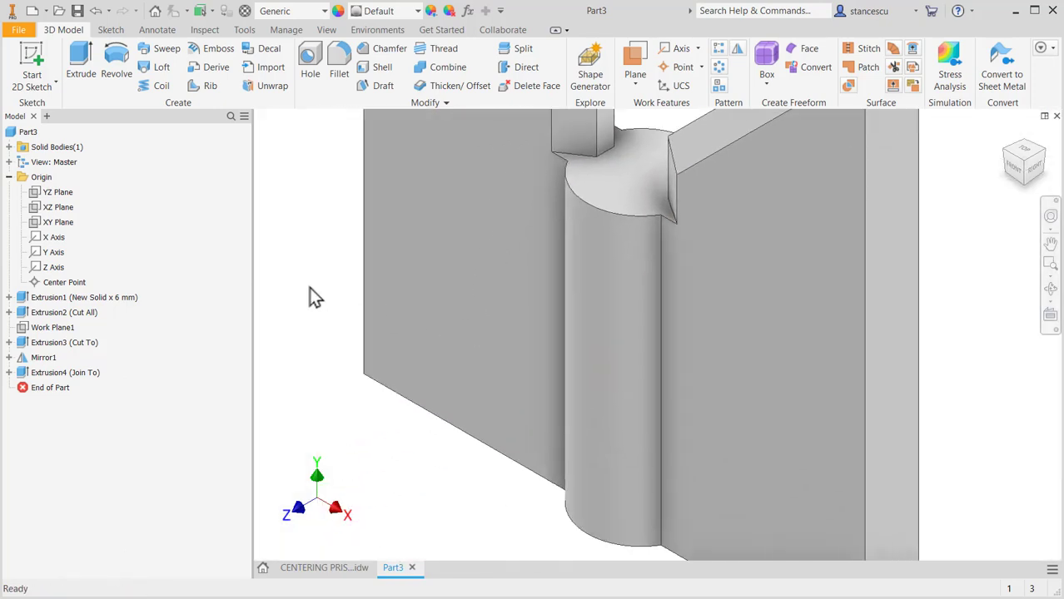
click(664, 337)
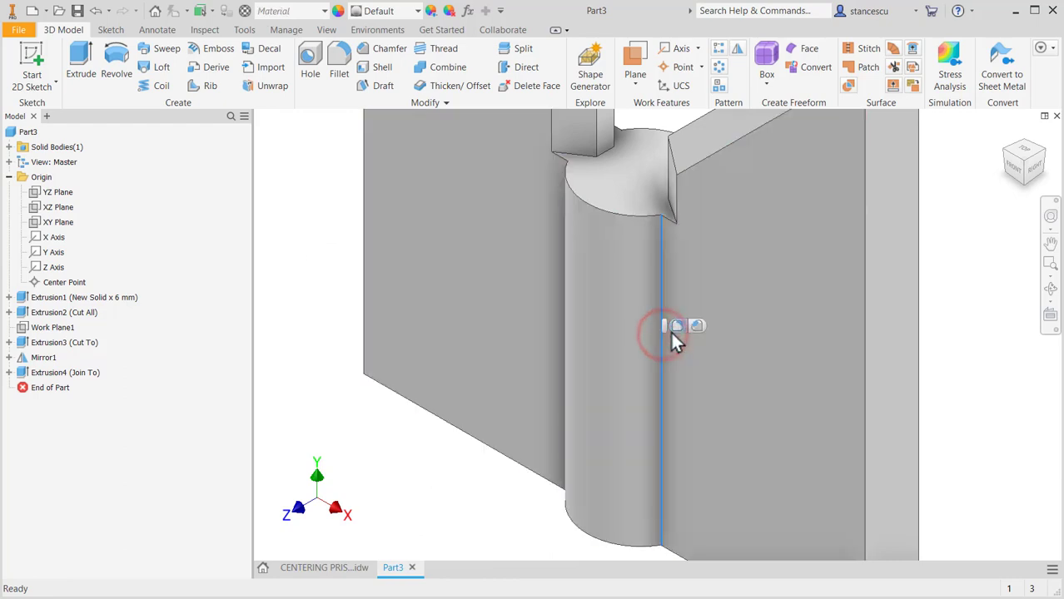
click(681, 326)
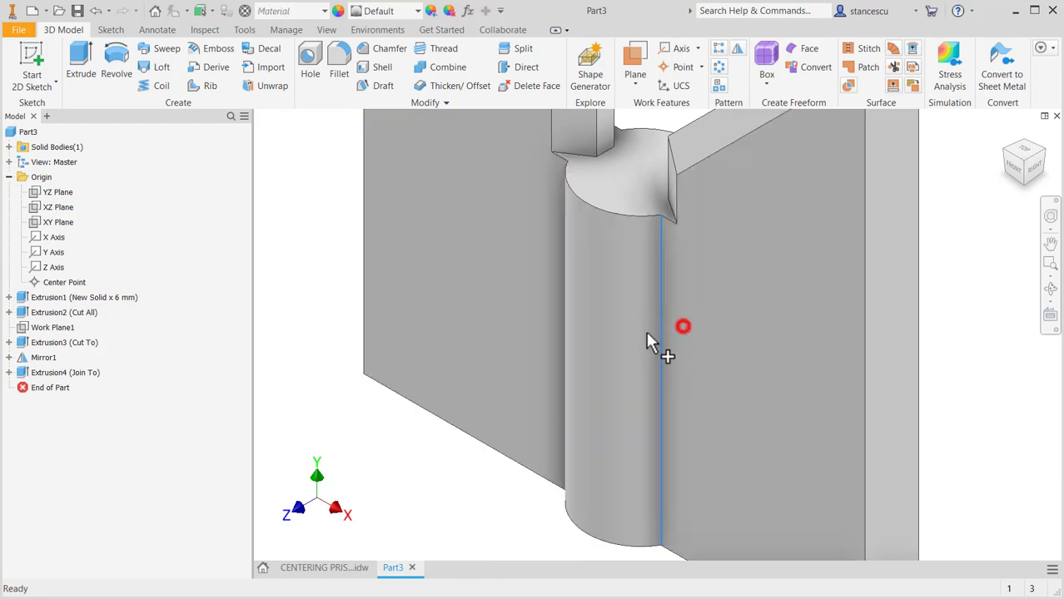
click(569, 333)
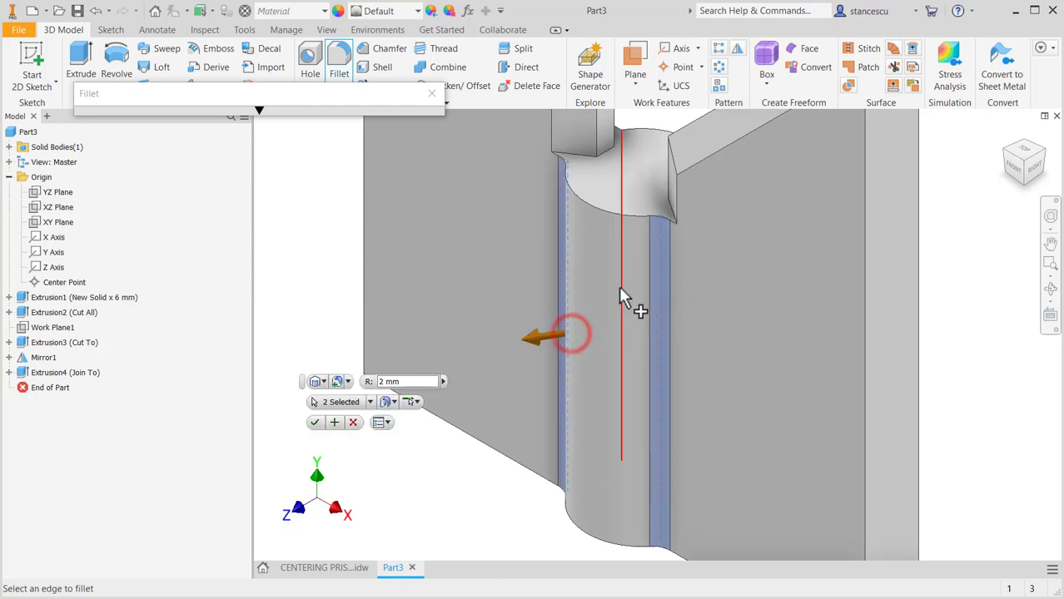
click(619, 287)
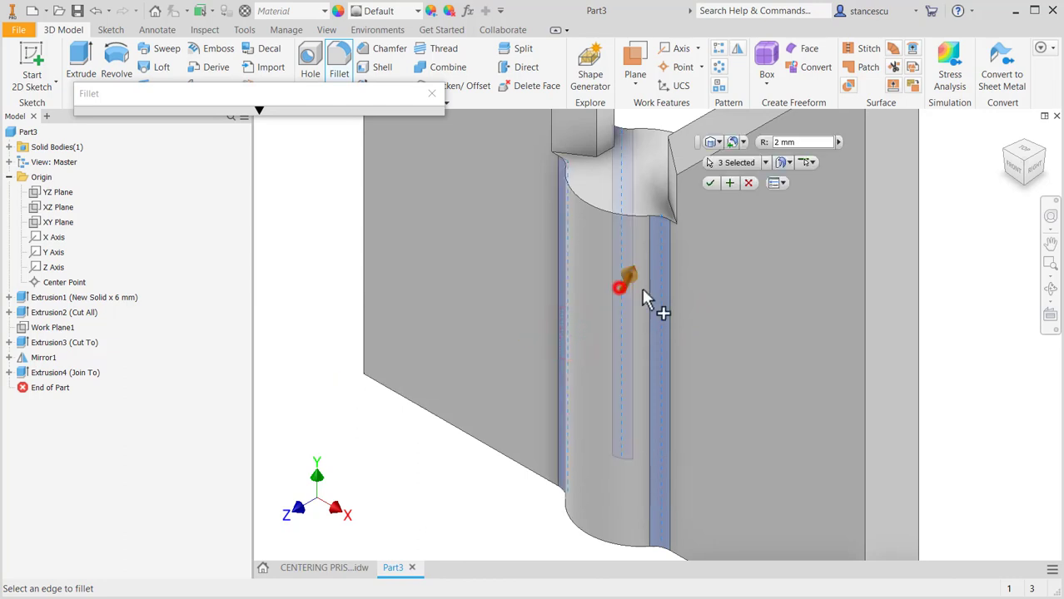
click(712, 306)
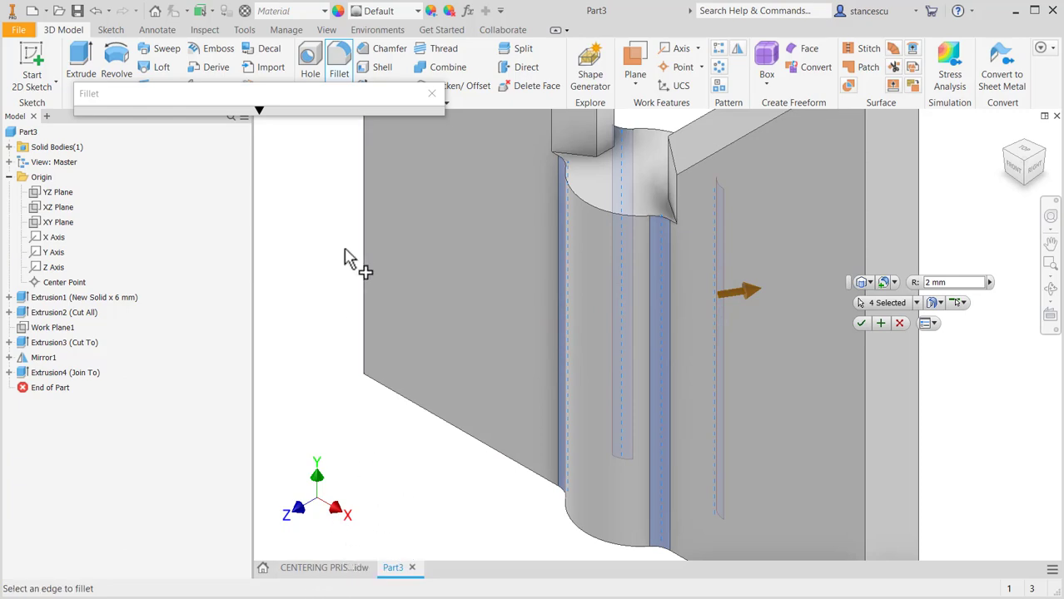
click(860, 324)
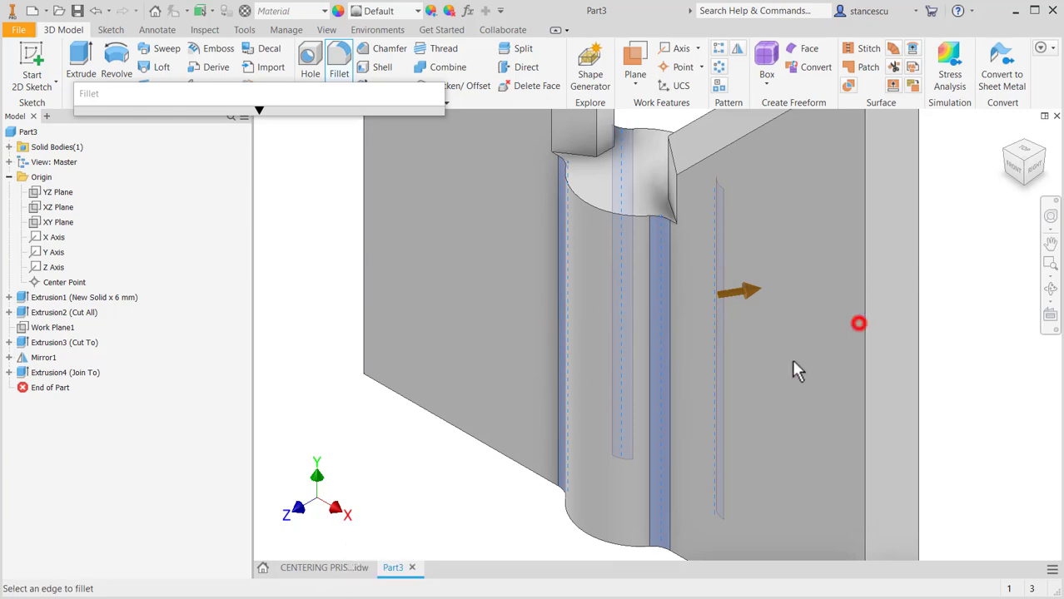
Switch to the CENTERING PRISM drawing and centre its front view on screen.
click(289, 567)
mouse_move(517, 515)
middle_down()
mouse_move(613, 237)
mouse_move(636, 328)
mouse_move(641, 119)
mouse_move(681, 308)
middle_up()
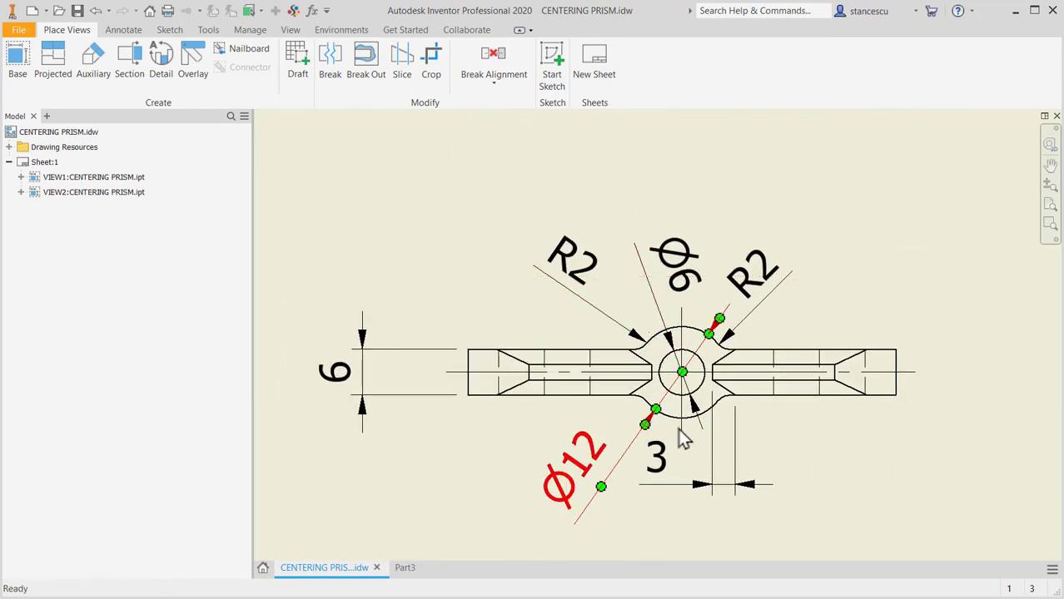
scroll(787, 392, down, 3)
middle_drag(787, 392, 666, 400)
scroll(814, 397, up, 3)
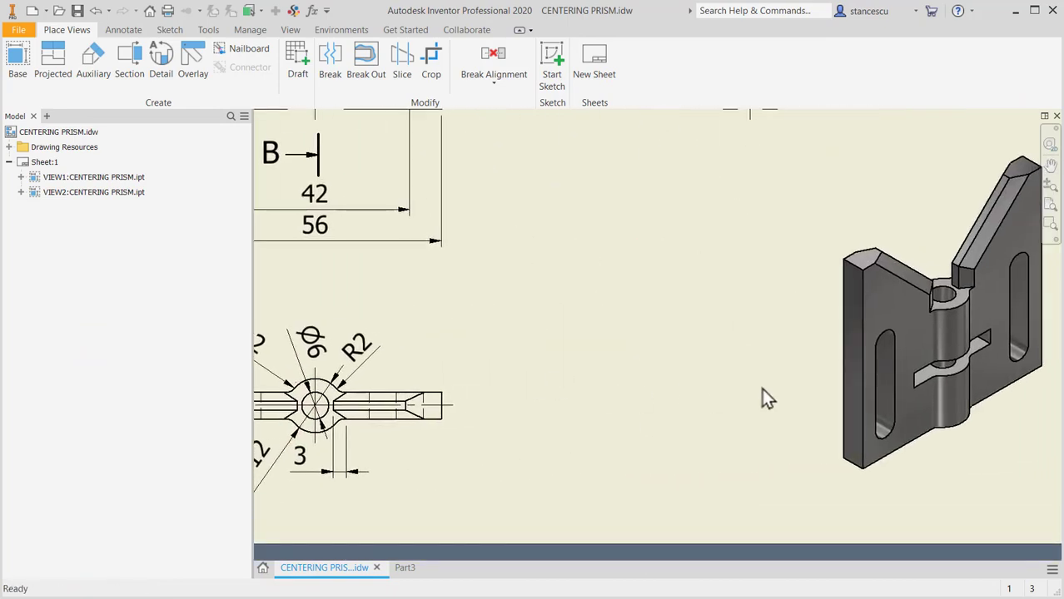
scroll(924, 363, up, 2)
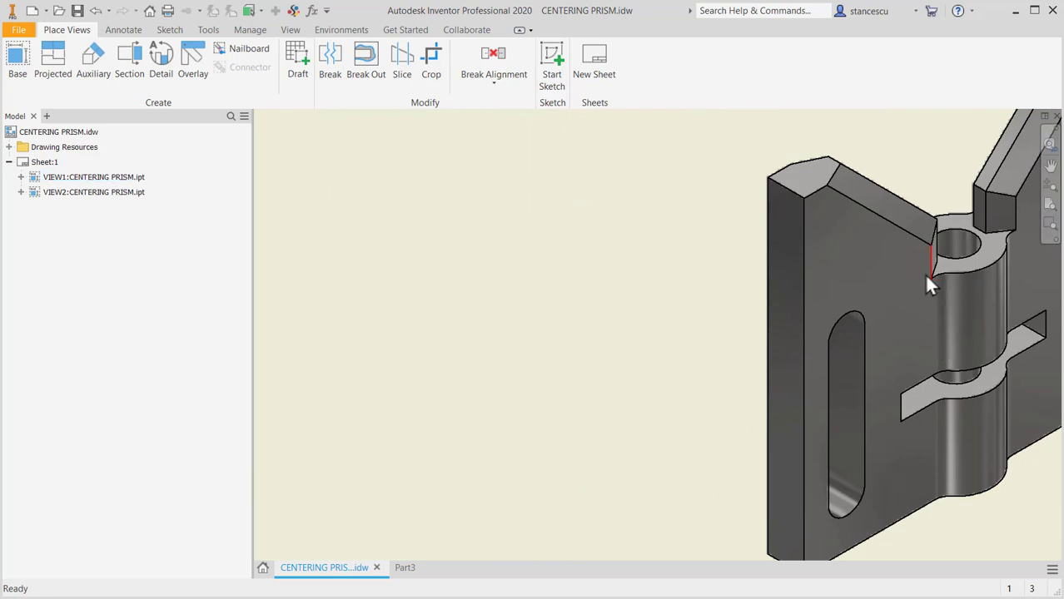
scroll(607, 337, down, 2)
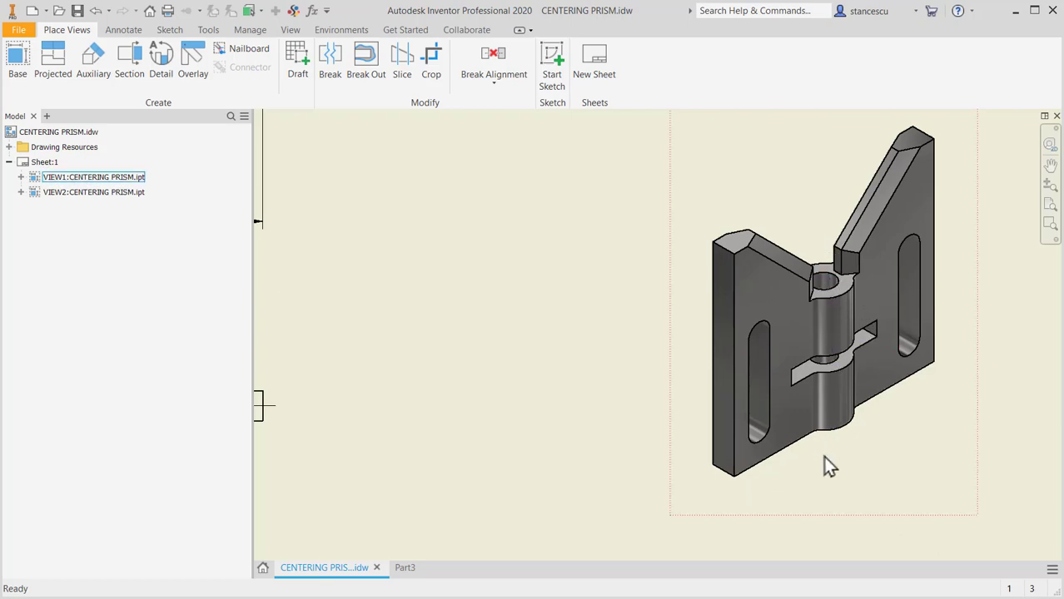
key(F2)
scroll(456, 343, down, 3)
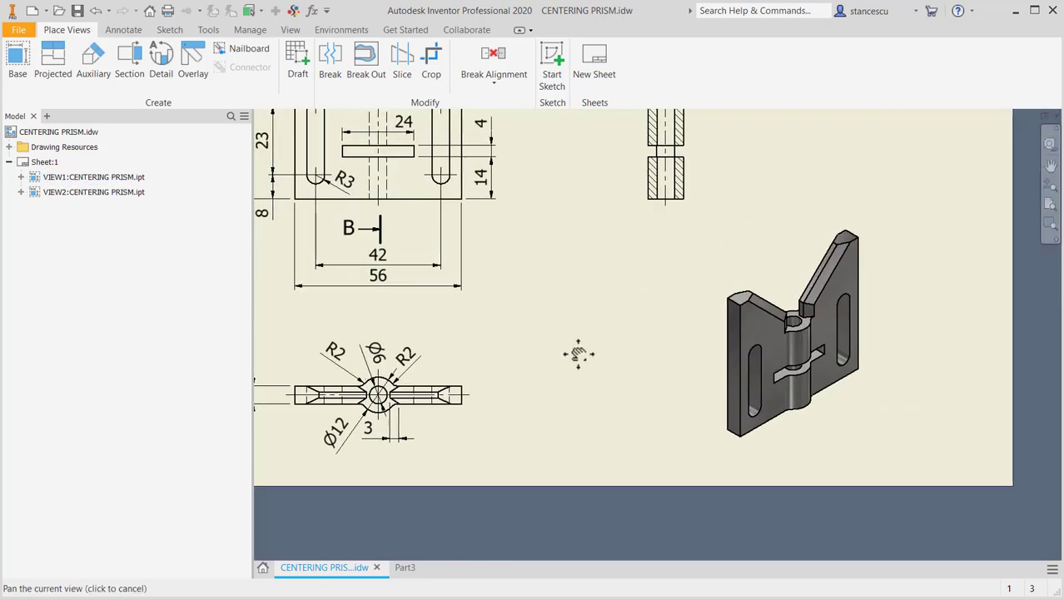
scroll(604, 357, up, 2)
scroll(676, 346, up, 1)
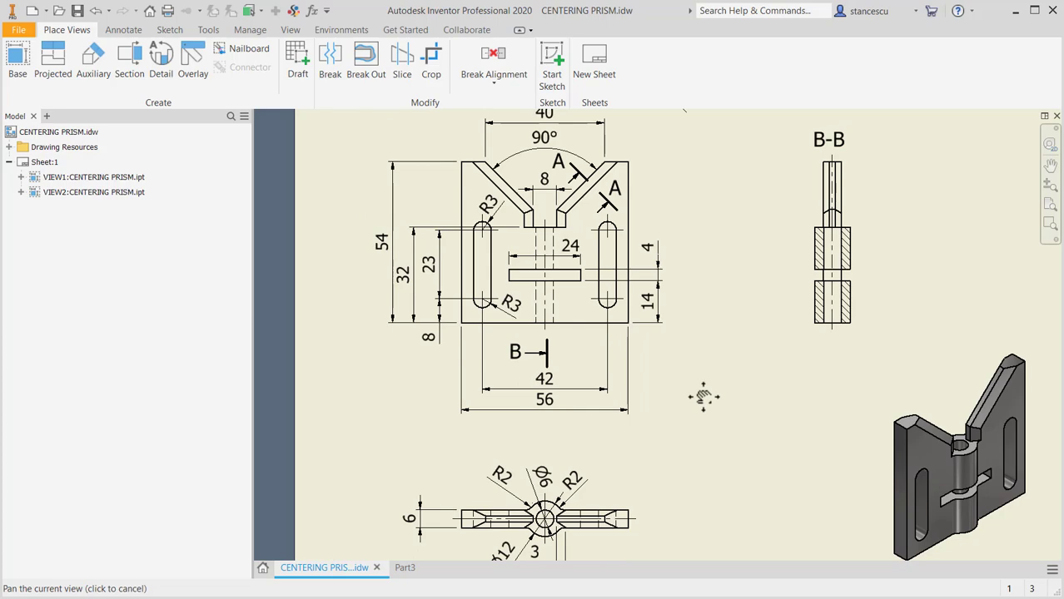
mouse_move(703, 397)
mouse_down()
mouse_move(712, 463)
mouse_move(749, 333)
mouse_move(782, 422)
mouse_up()
key(Escape)
scroll(608, 318, up, 2)
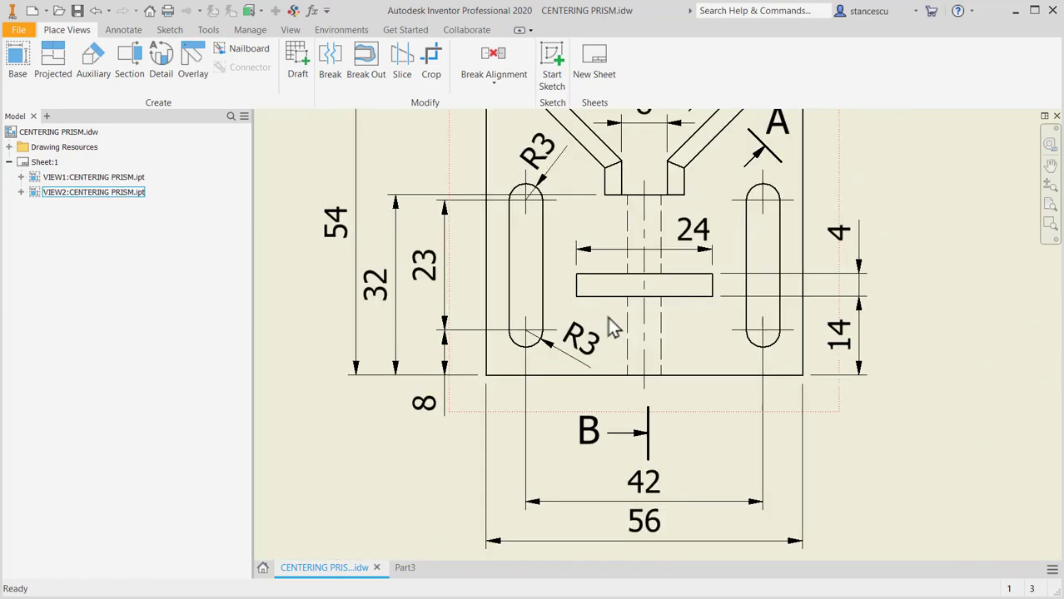
Inspect the rectangular slot's 24, 4 and 14 dimensions in the front view.
click(691, 248)
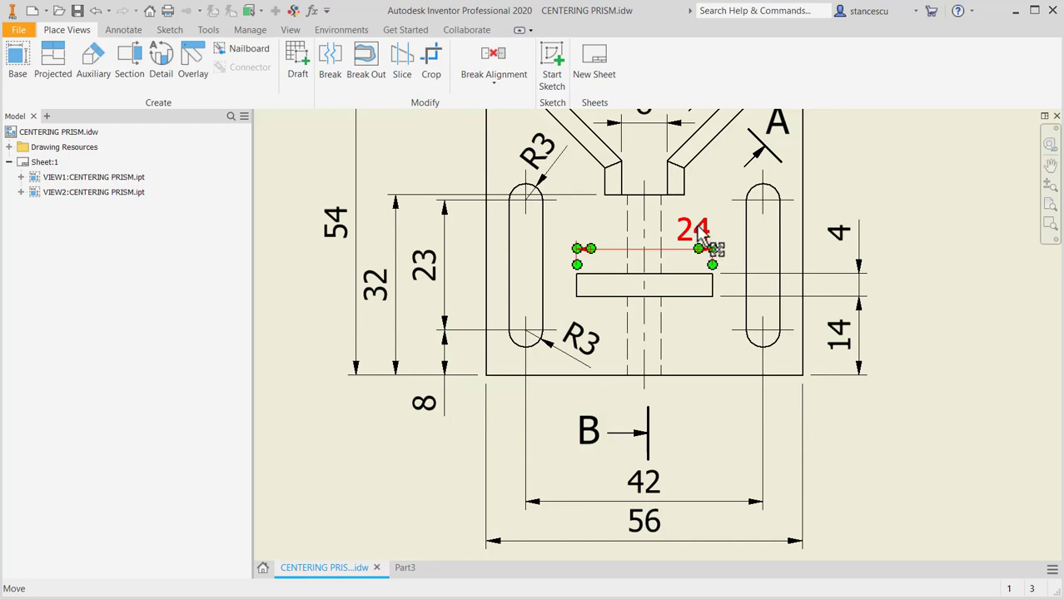
click(865, 282)
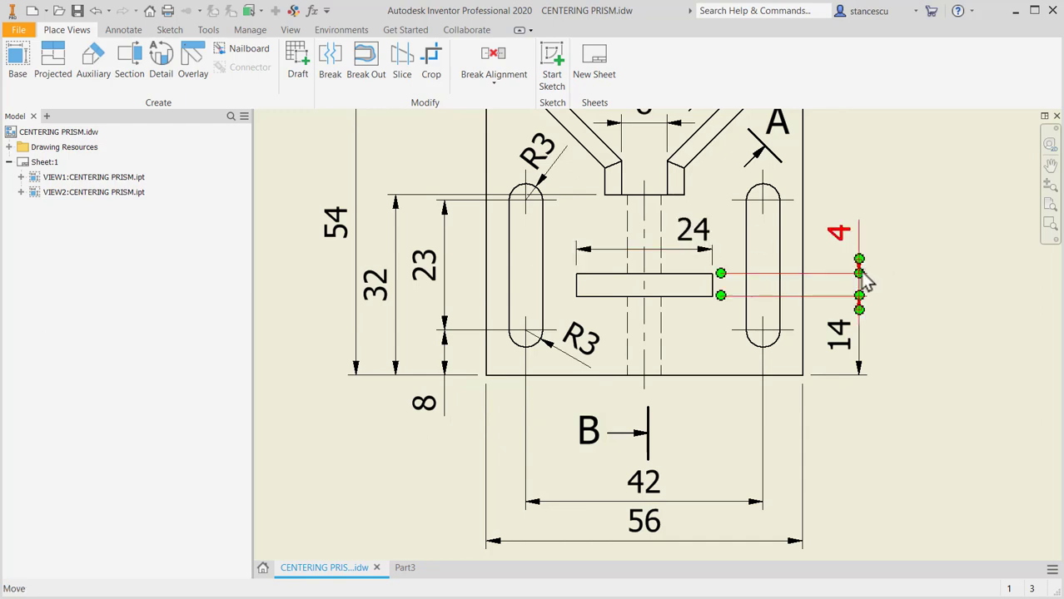
click(860, 362)
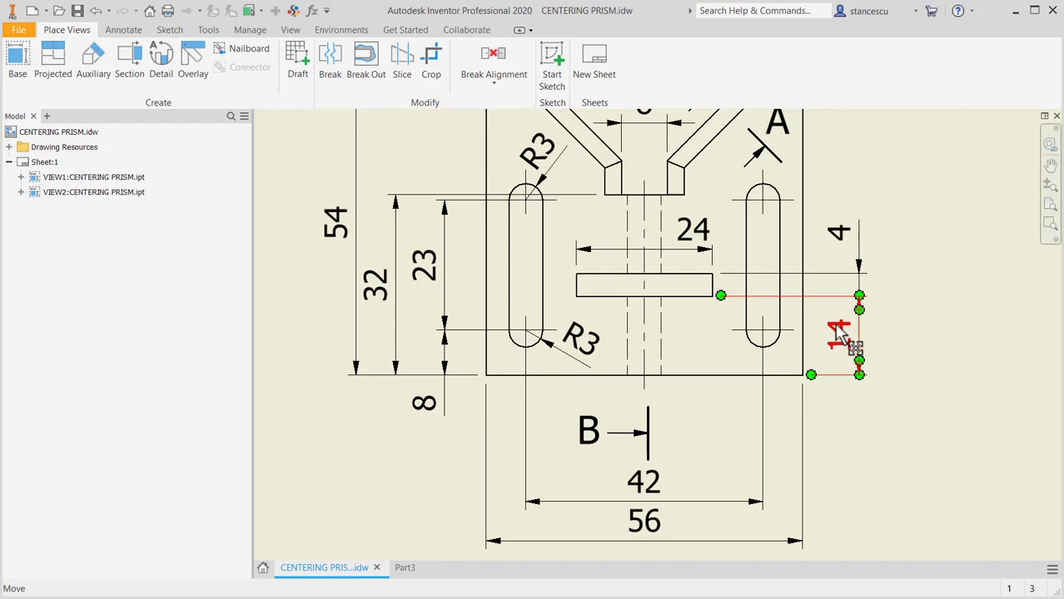
key(Escape)
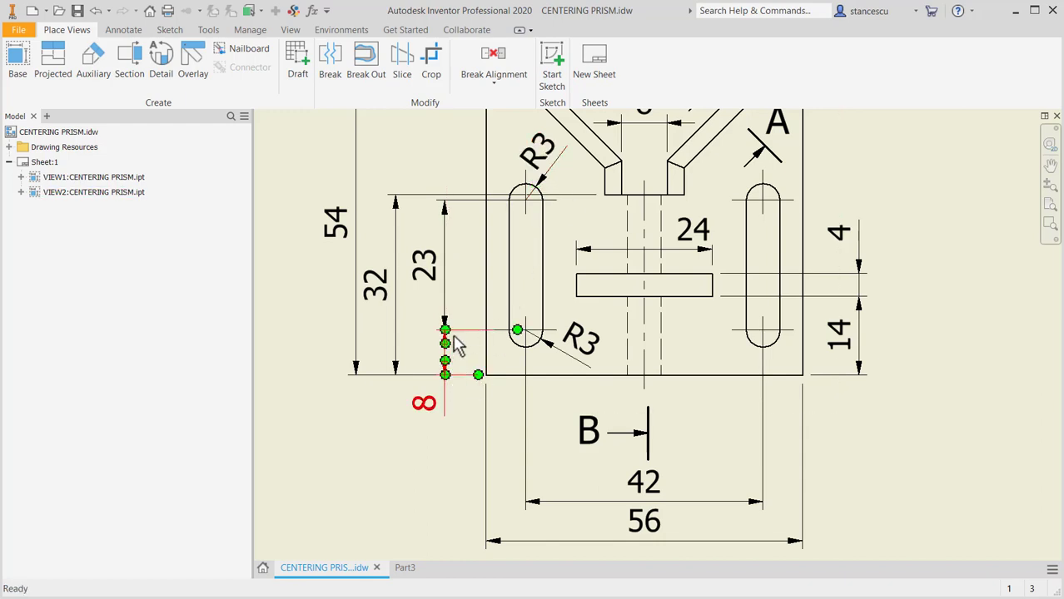
Back in the part, start a new sketch on the XY Plane with the model sliced.
click(401, 570)
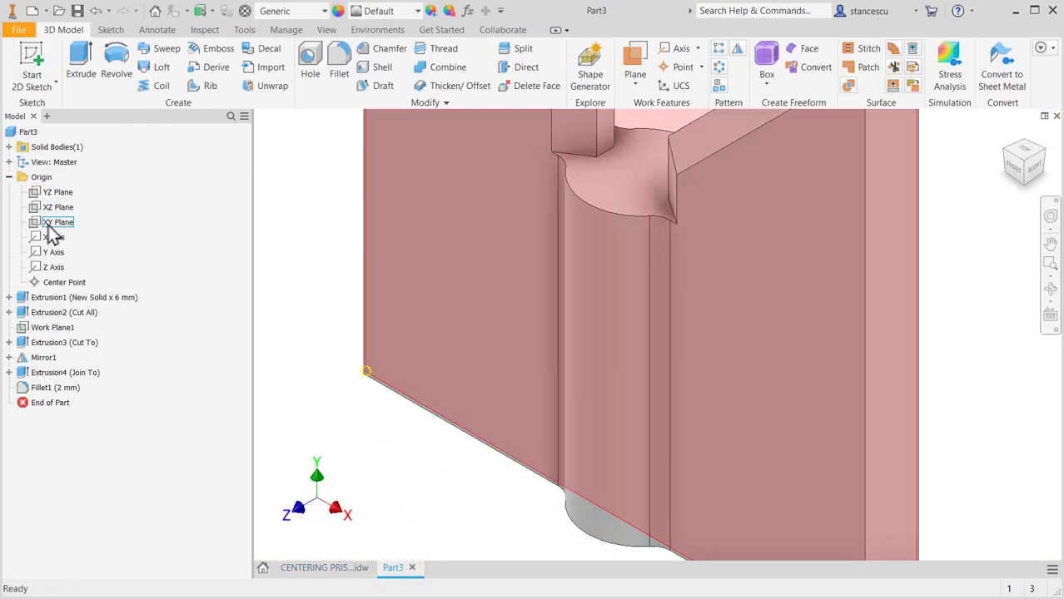
click(50, 225)
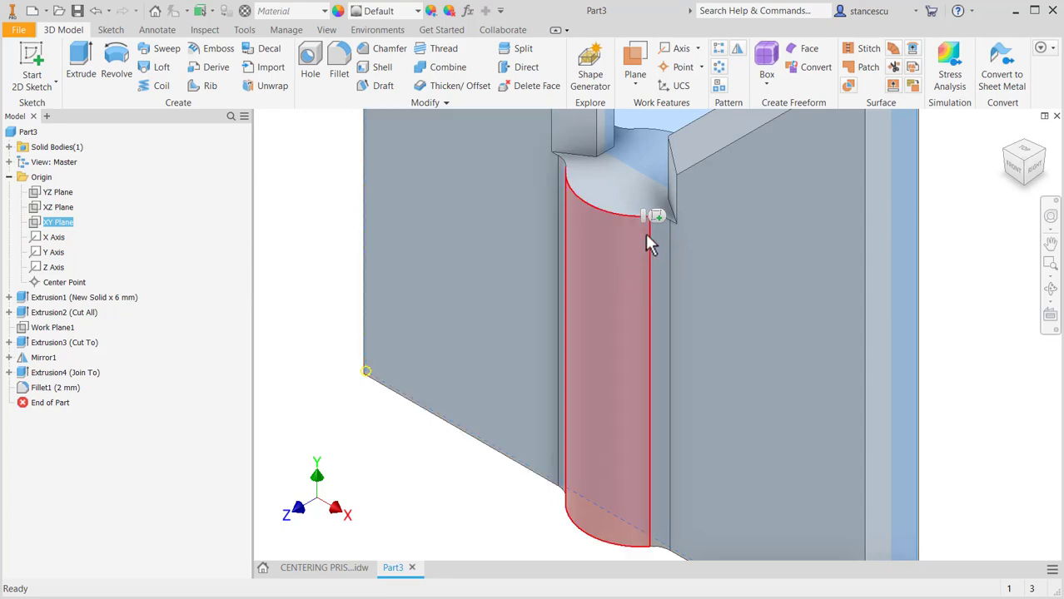
click(655, 216)
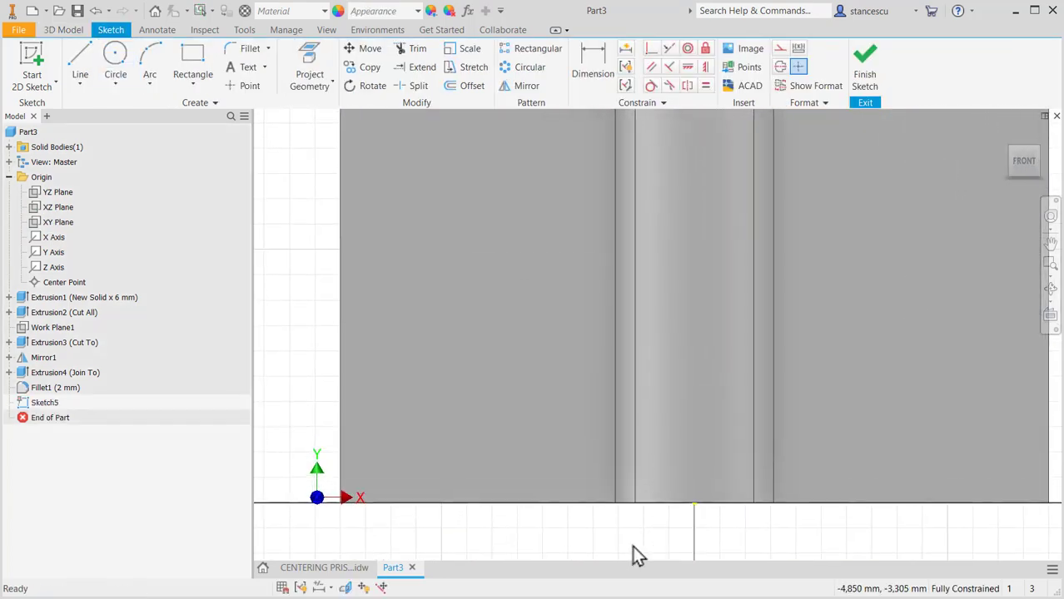
key(F7)
middle_drag(596, 394, 652, 460)
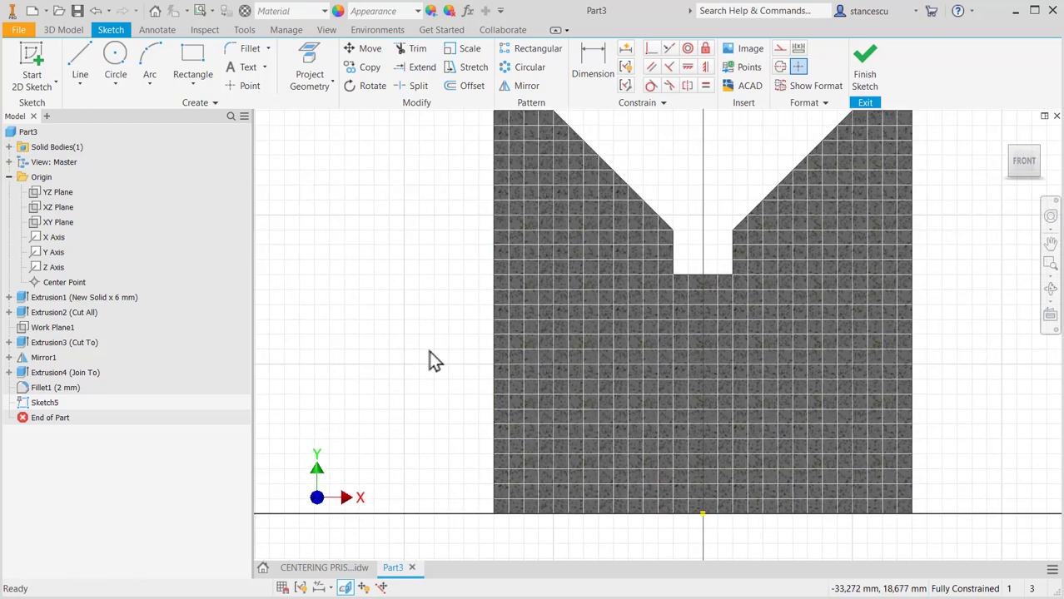
Draw a 24 by 4 mm rectangle above the V-notch.
click(192, 60)
click(628, 359)
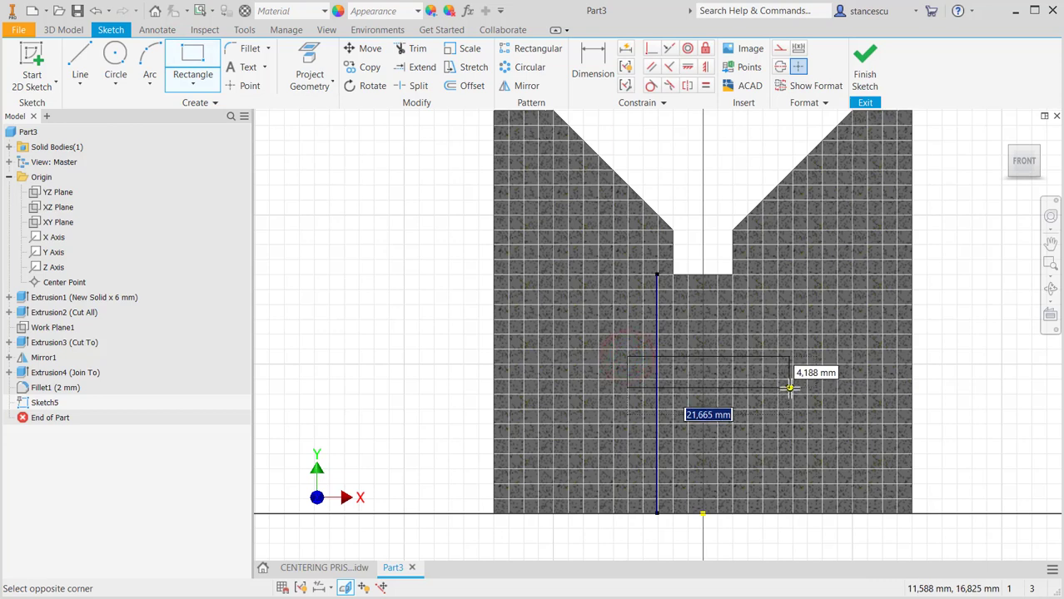
text(2)
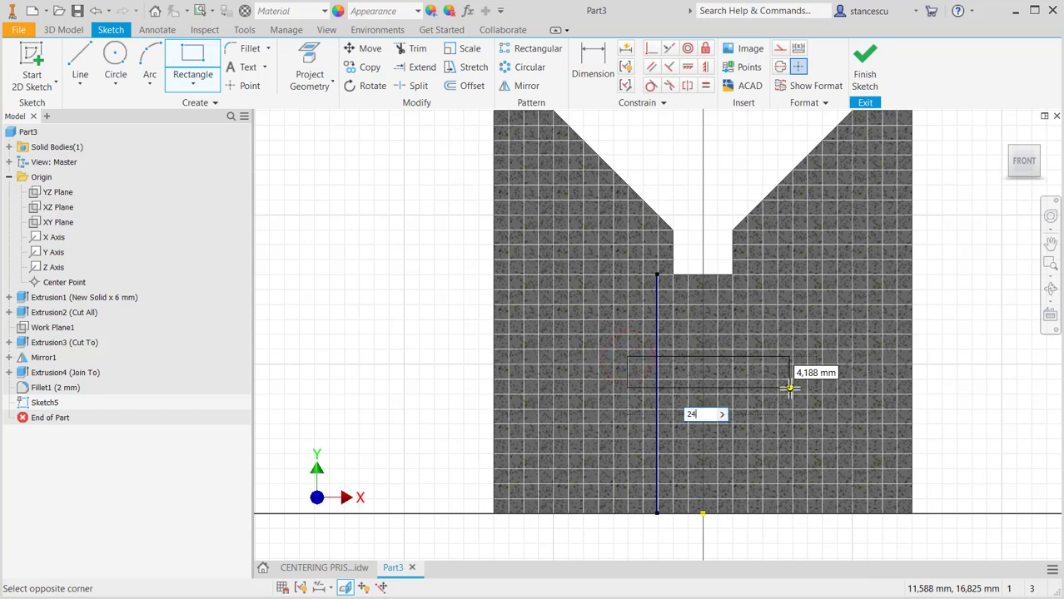
text(4)
key(Tab)
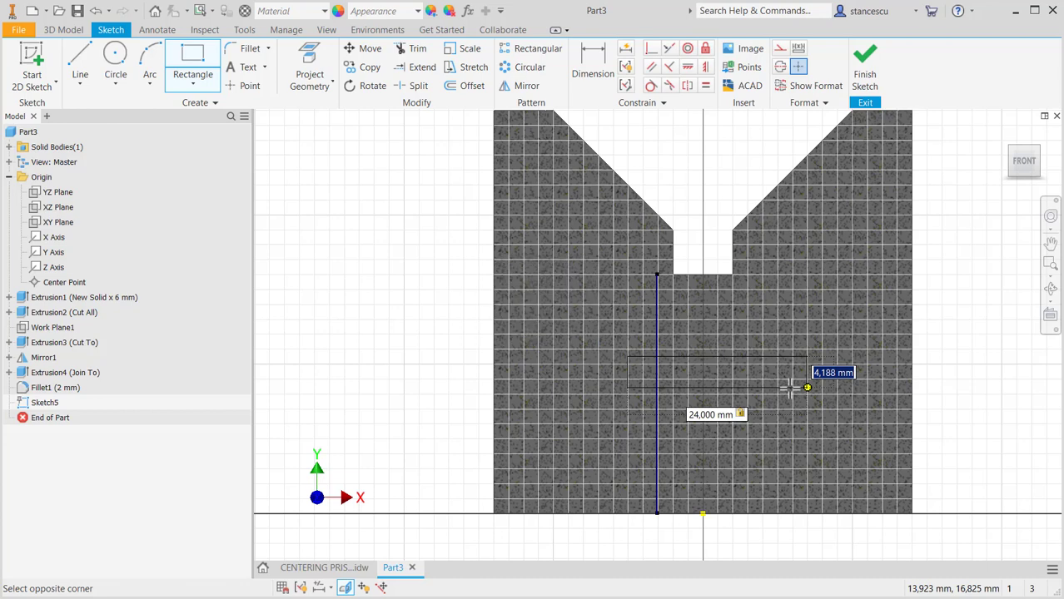
key(Return)
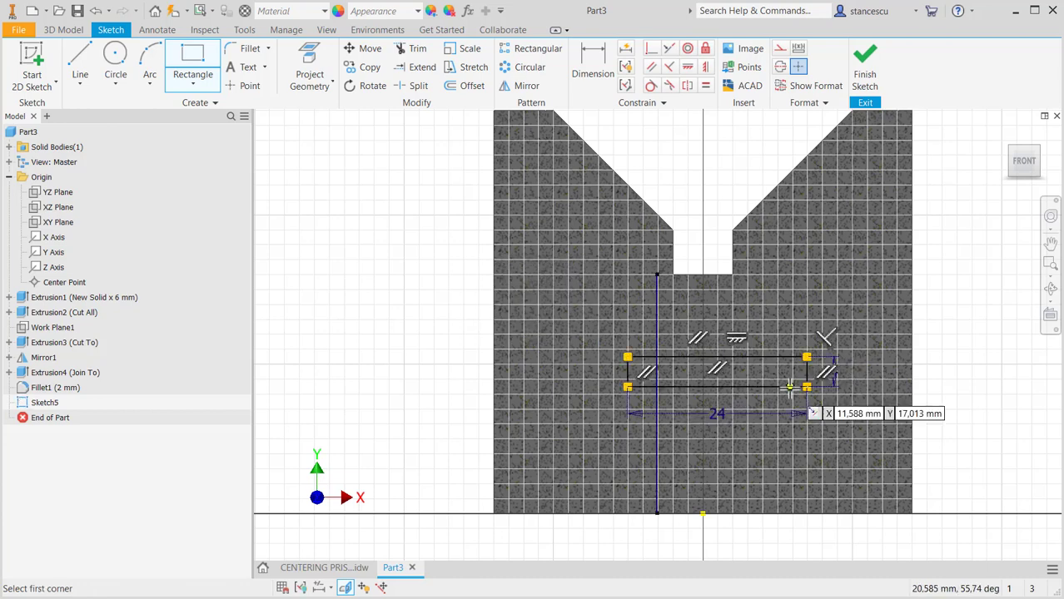
Centre the rectangle's bottom midpoint vertically on the origin and dimension it 14 mm above.
click(704, 67)
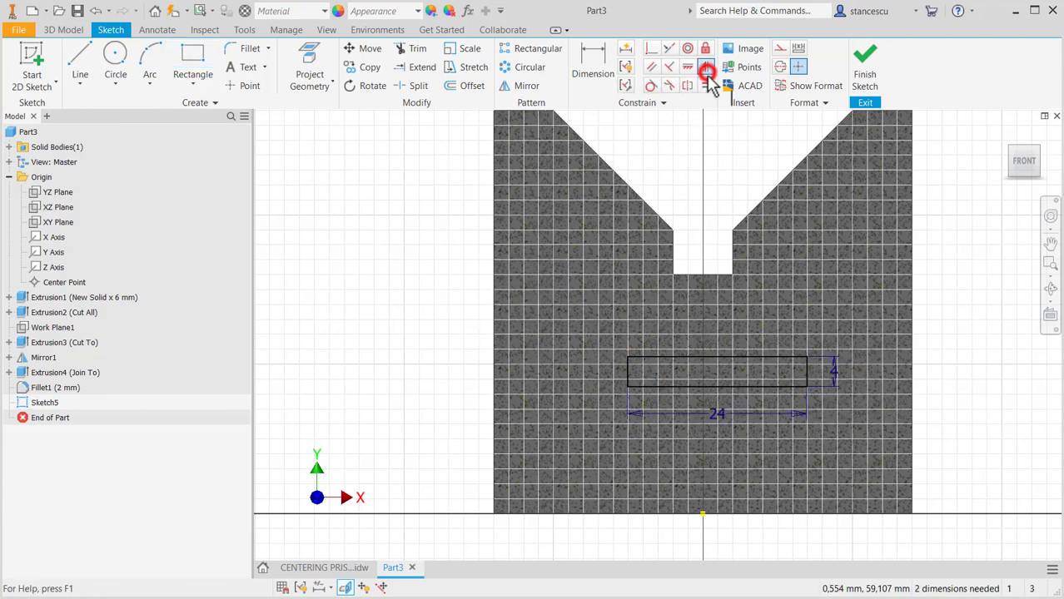
click(717, 385)
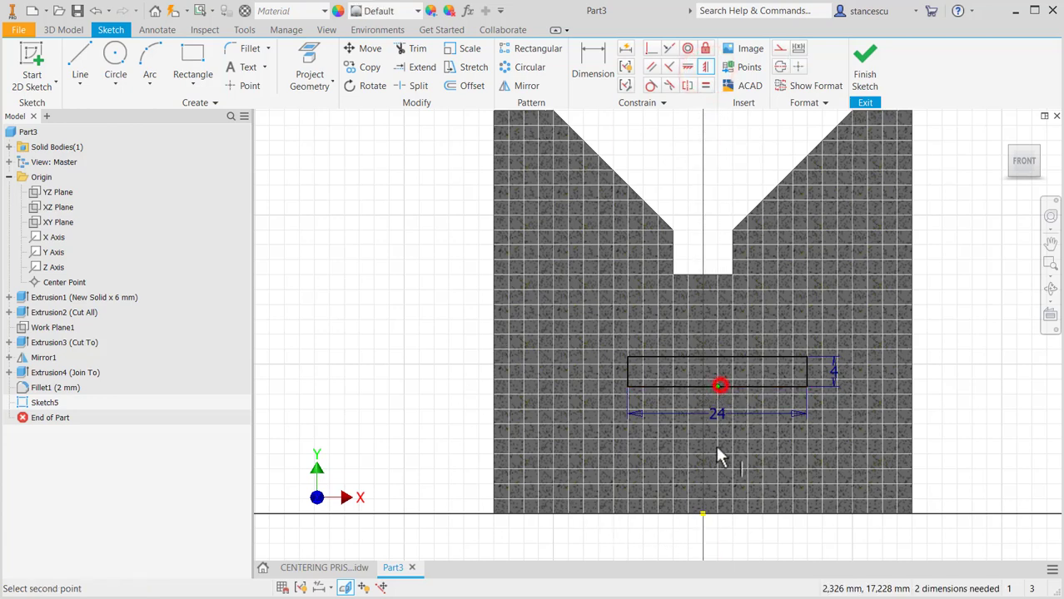
click(703, 515)
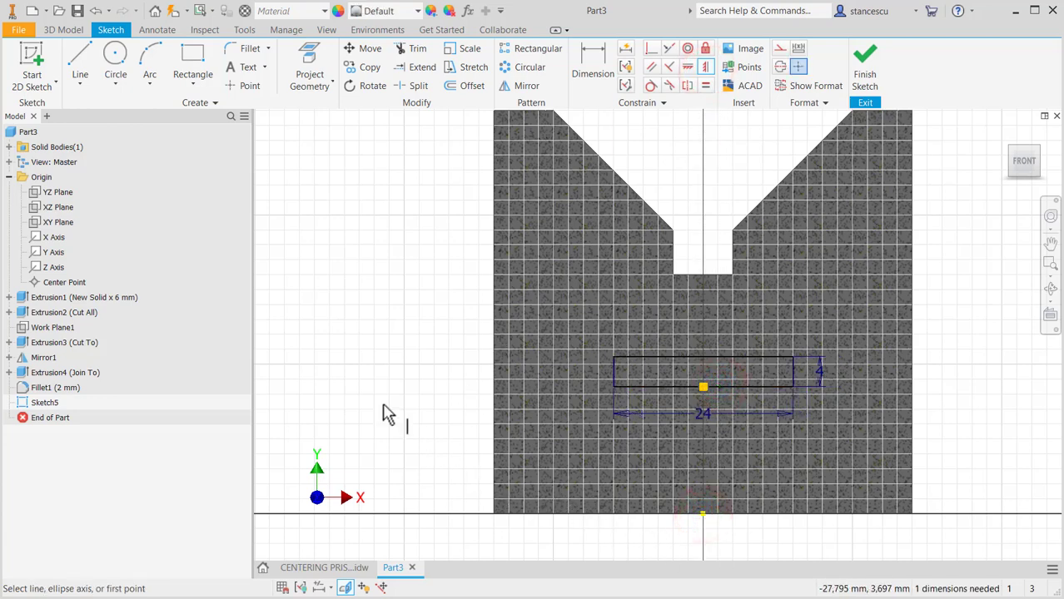
click(588, 65)
click(749, 387)
click(700, 514)
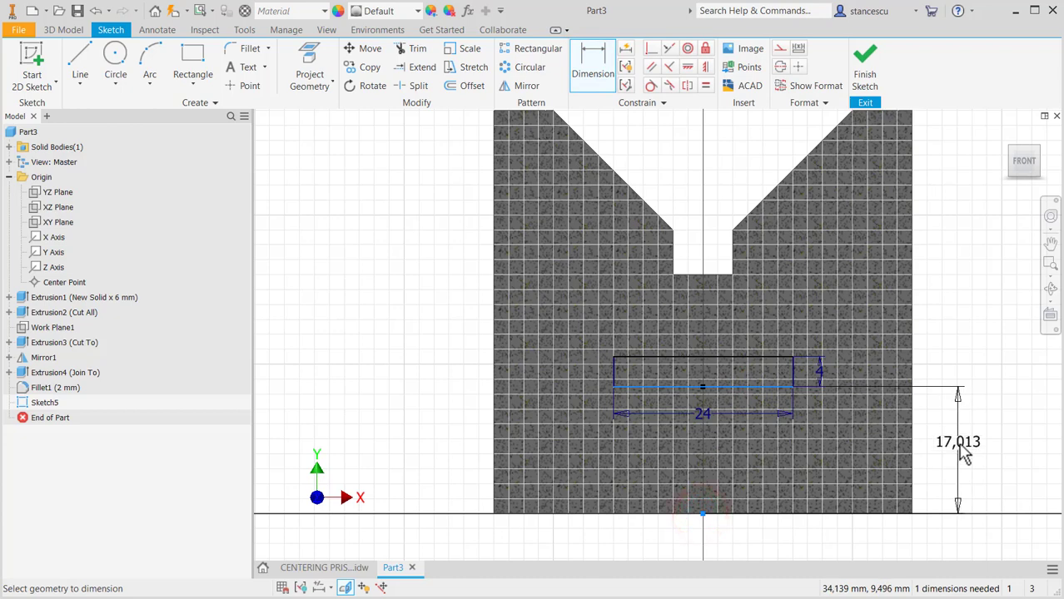
click(958, 442)
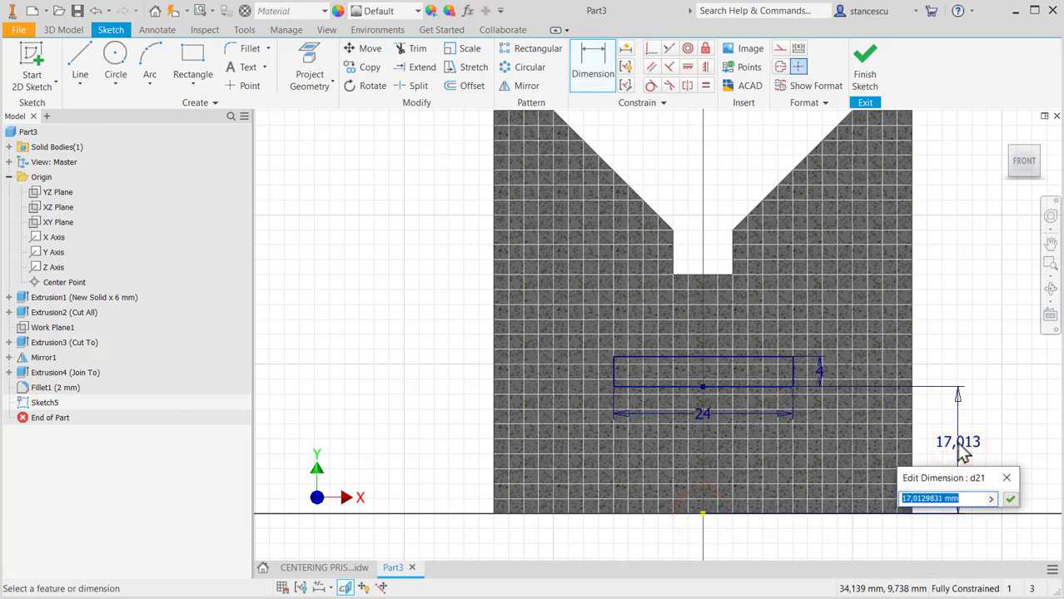
text(14)
key(Return)
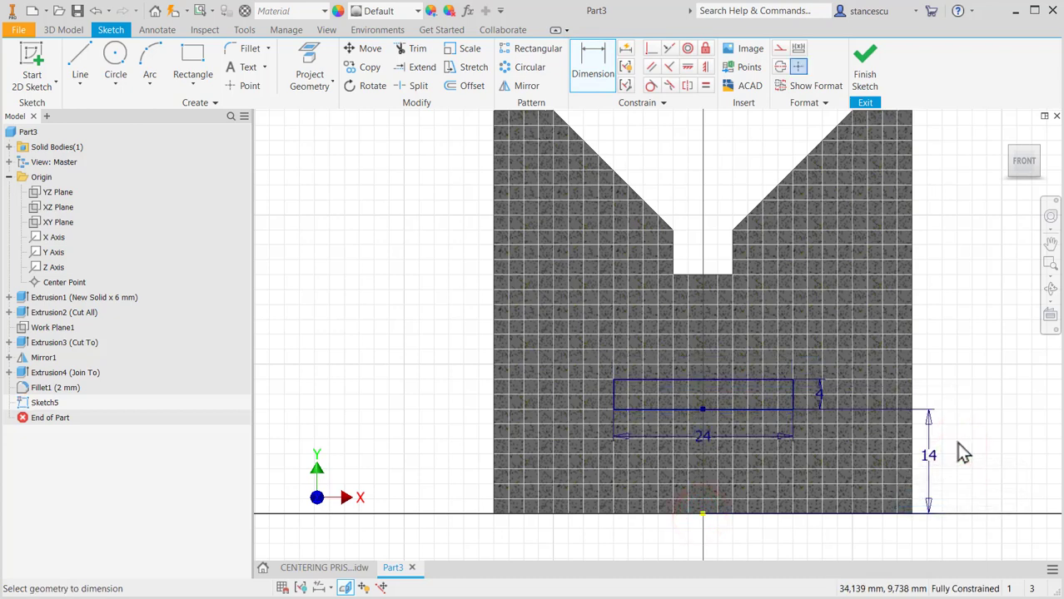
Draw a center-to-center slot on the left, 23 mm long and 6 mm wide.
click(202, 86)
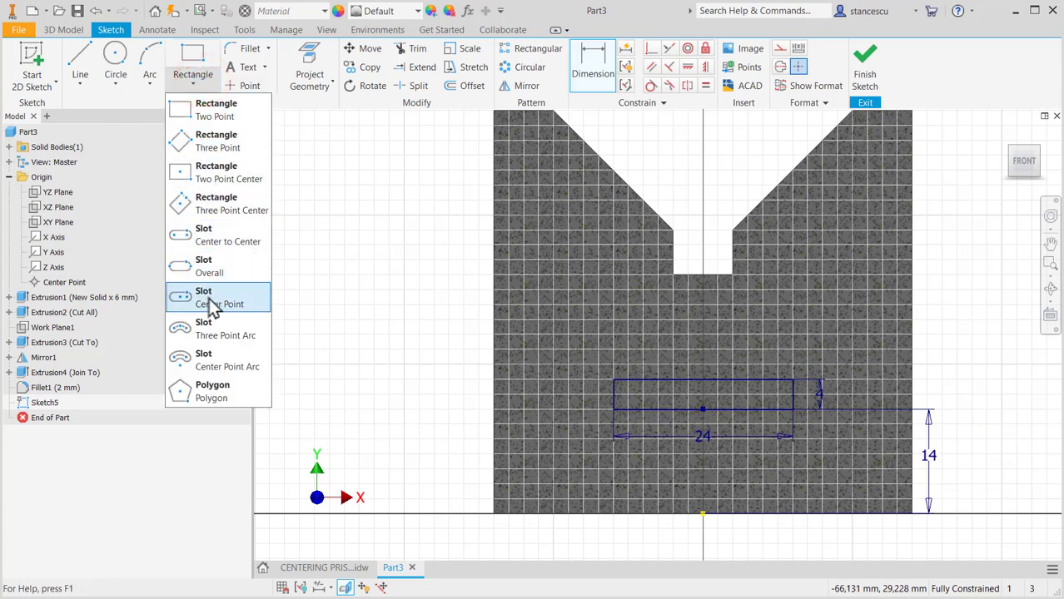
click(208, 238)
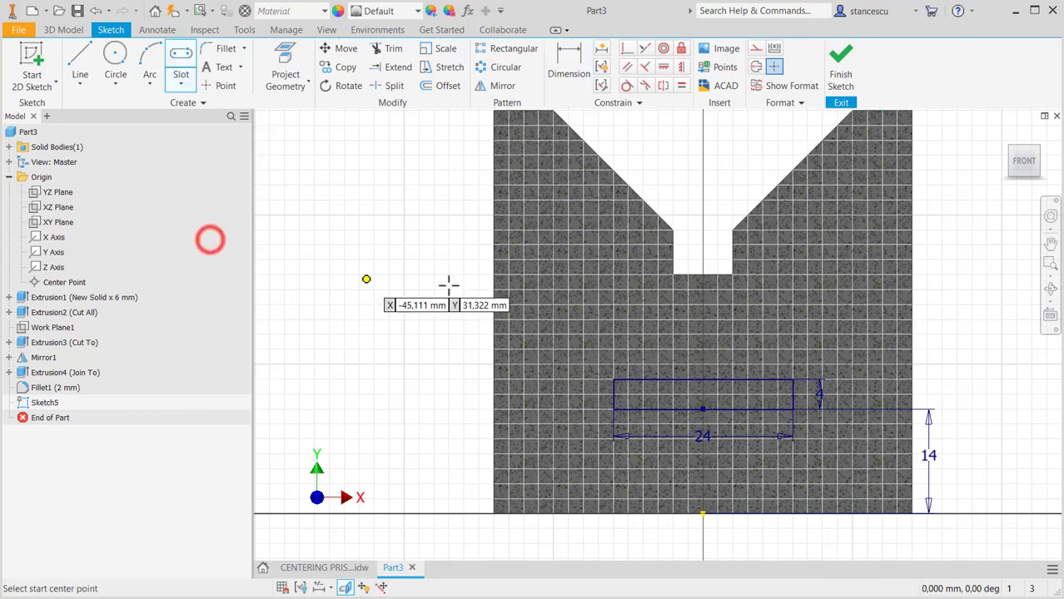
click(547, 256)
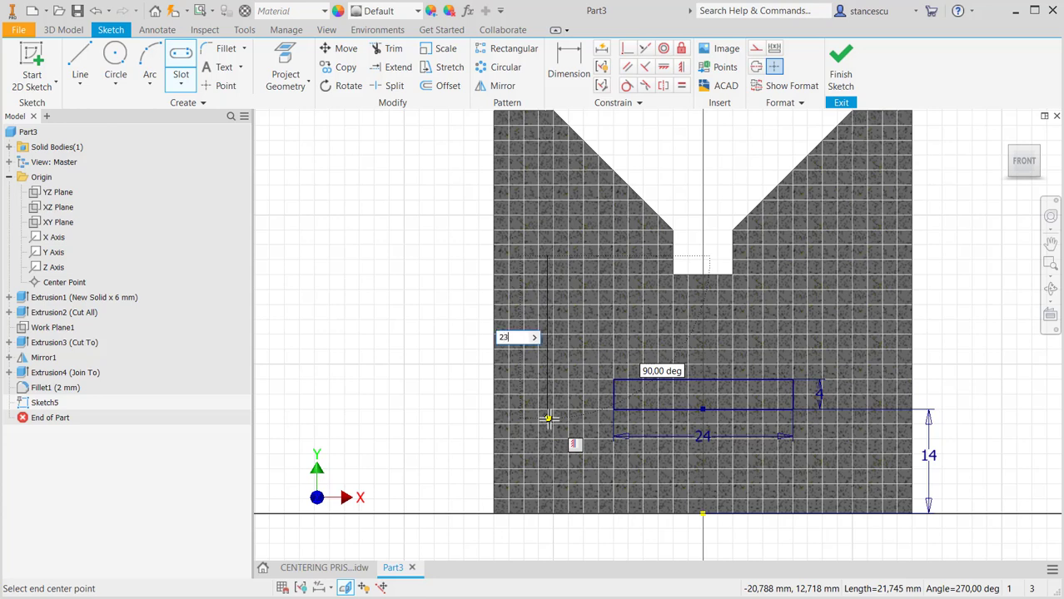
key(Return)
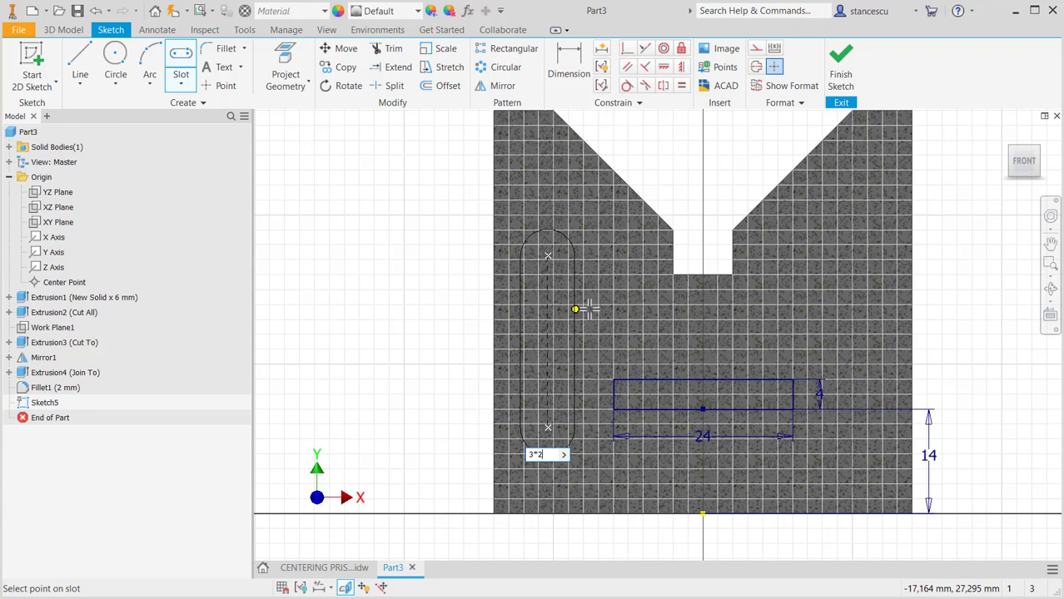
key(Return)
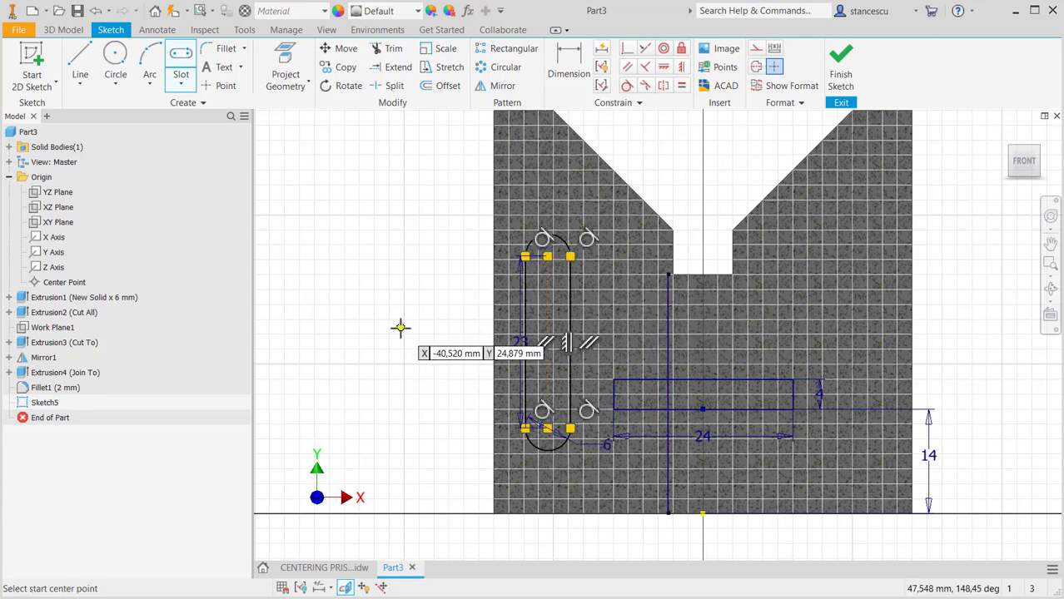
key(Escape)
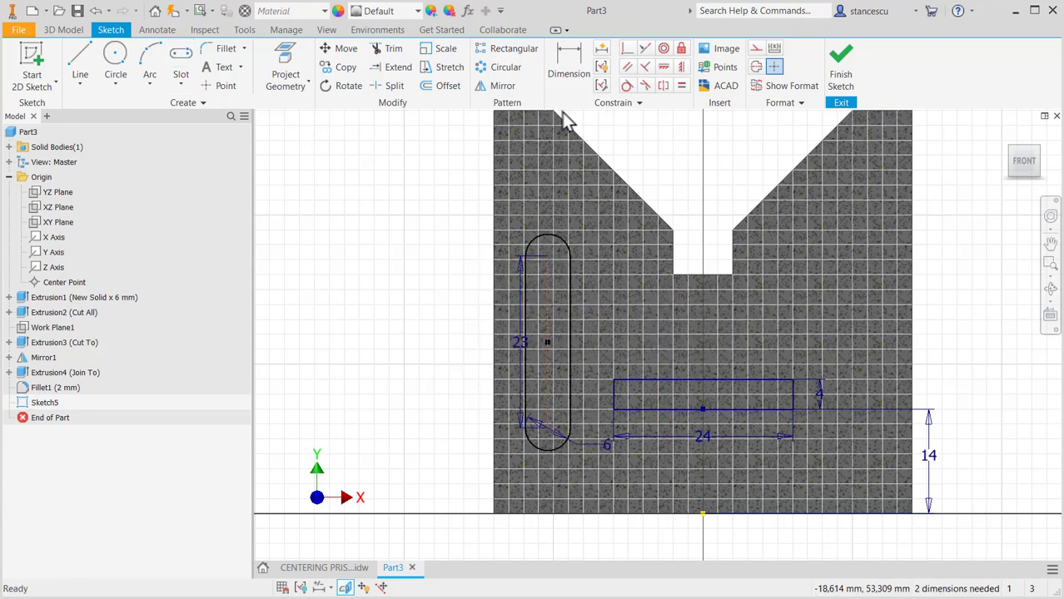
Dimension the slot's lower centre 8 mm above the origin.
click(569, 76)
click(551, 445)
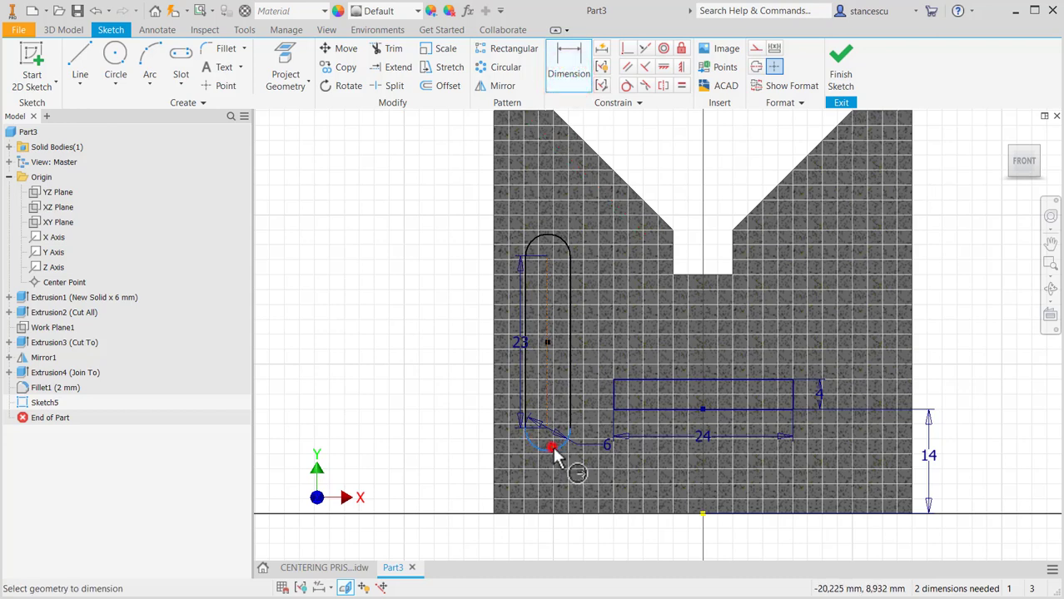
click(702, 514)
click(429, 481)
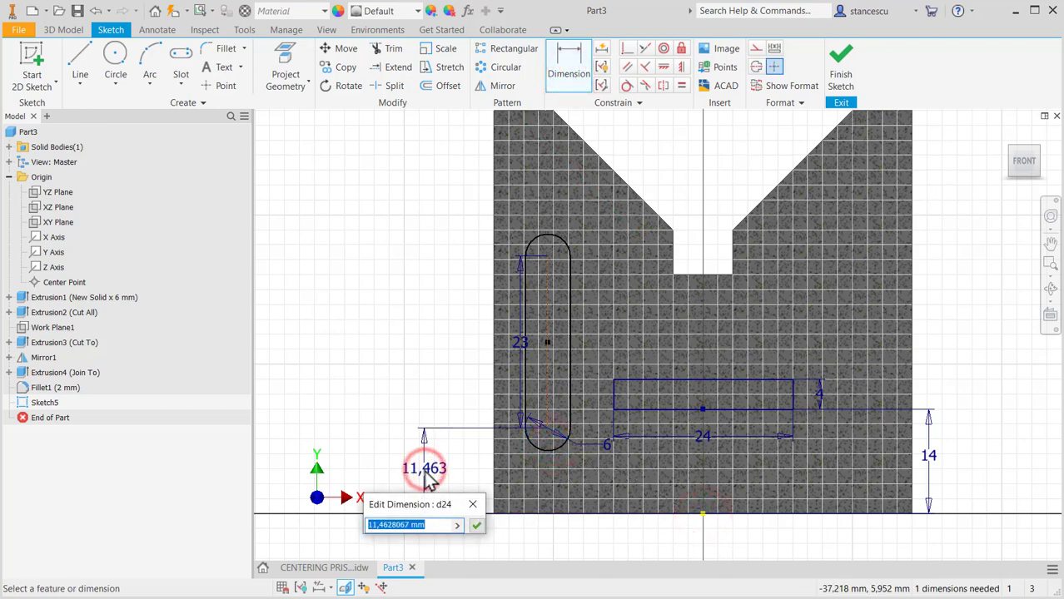
text(8)
key(Return)
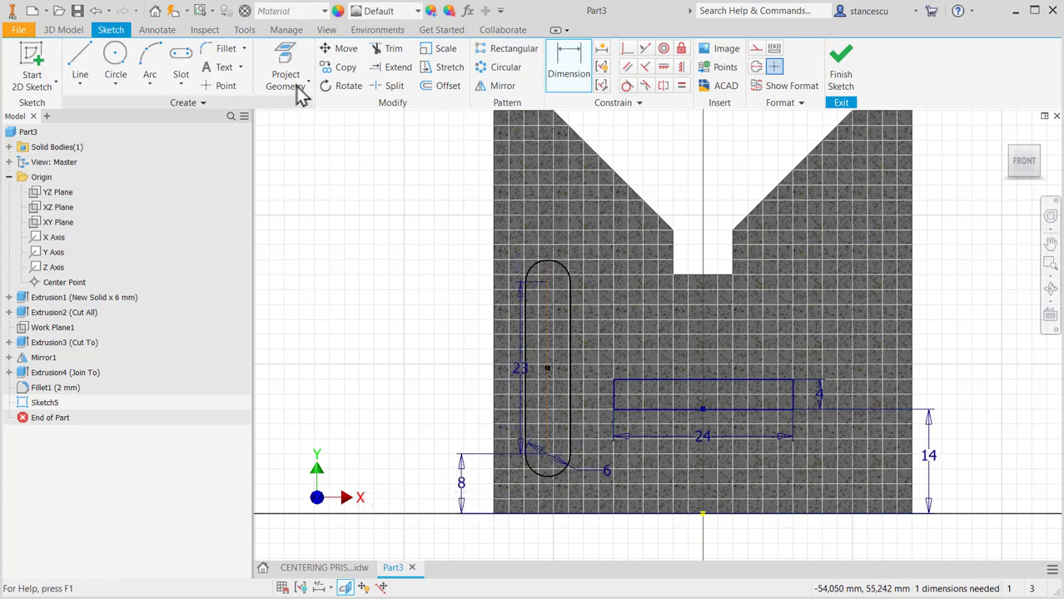
Project the Y axis and mirror the left slot about it to the right side.
click(285, 60)
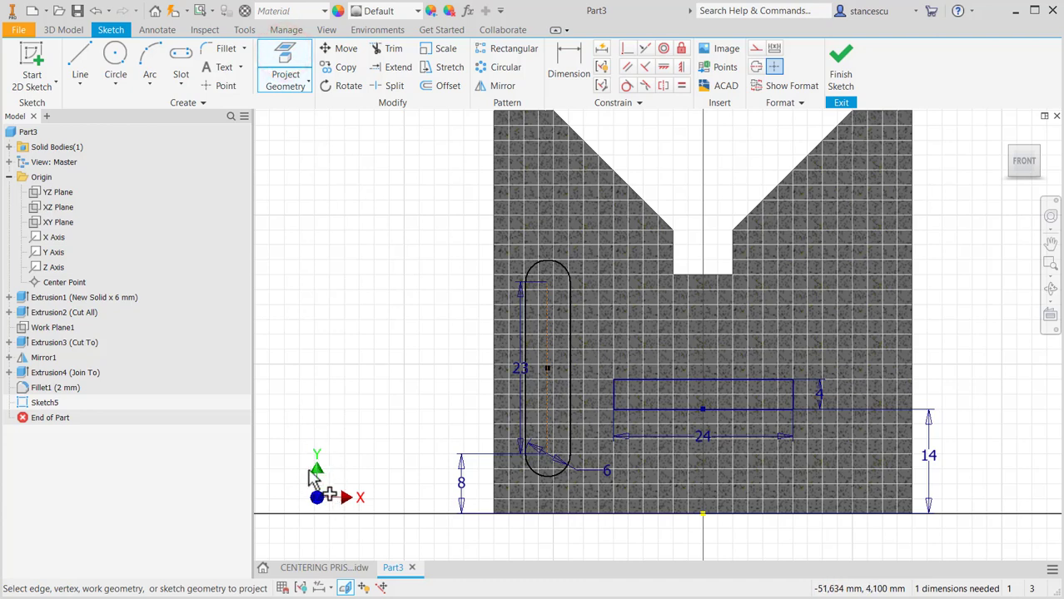
click(56, 251)
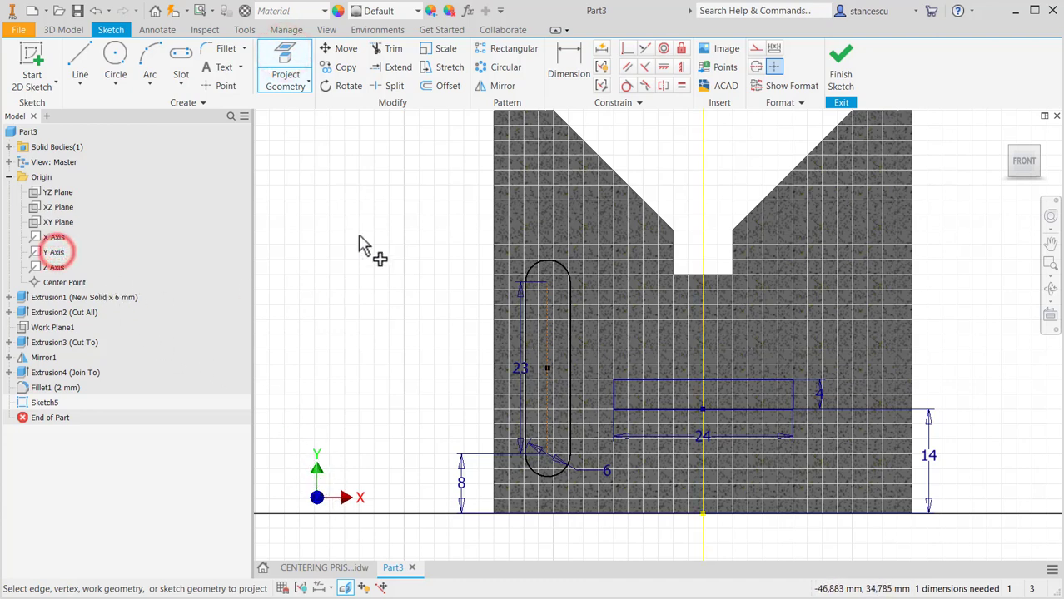
click(499, 85)
mouse_move(460, 229)
mouse_down()
mouse_move(548, 325)
mouse_move(591, 502)
mouse_up()
click(340, 150)
click(703, 205)
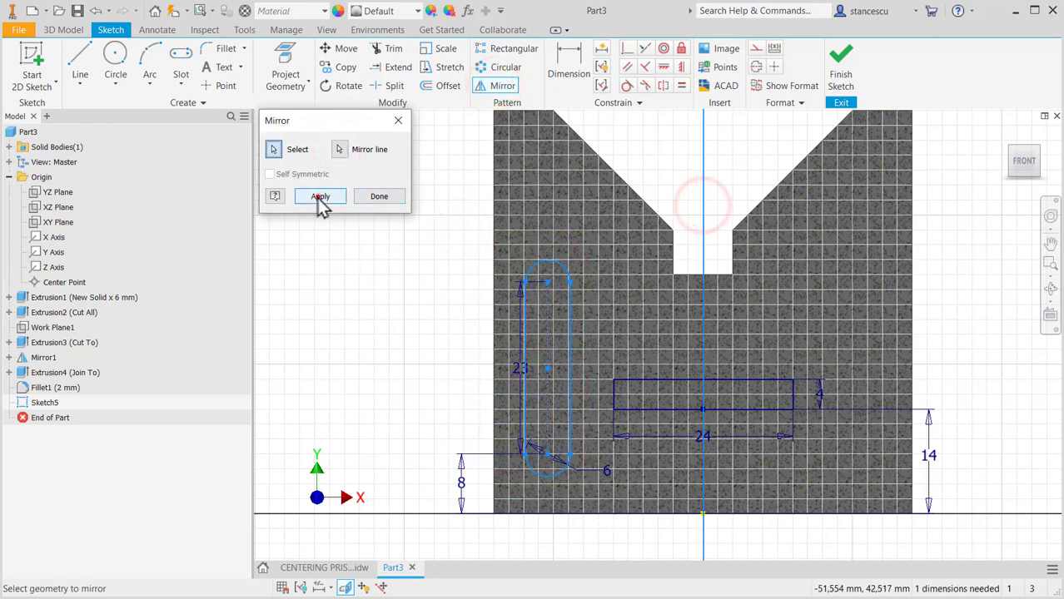
click(320, 197)
click(379, 197)
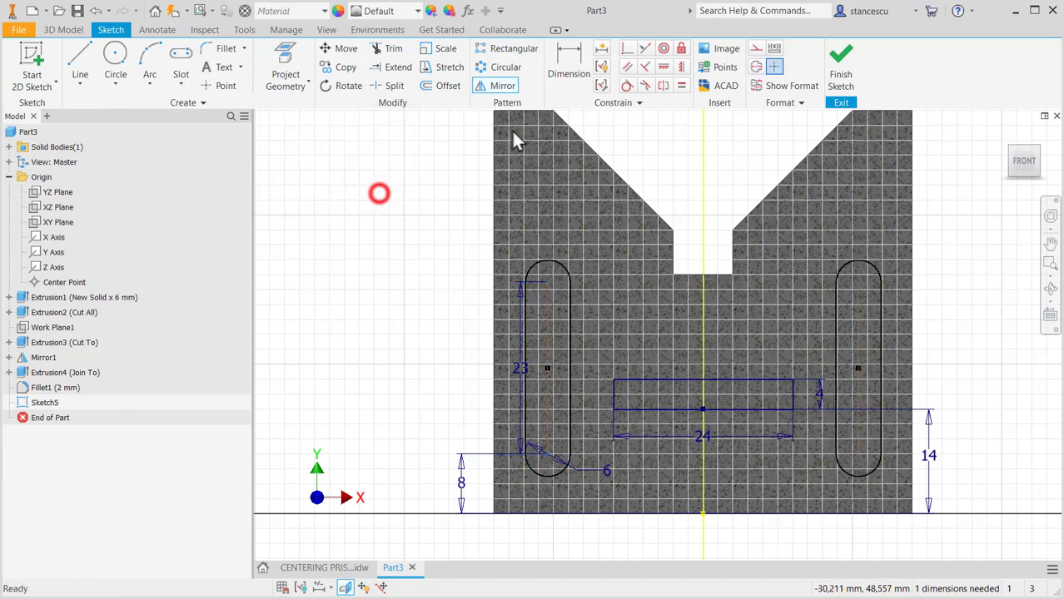
Dimension the distance between the two slot centrelines as 42 mm.
click(568, 57)
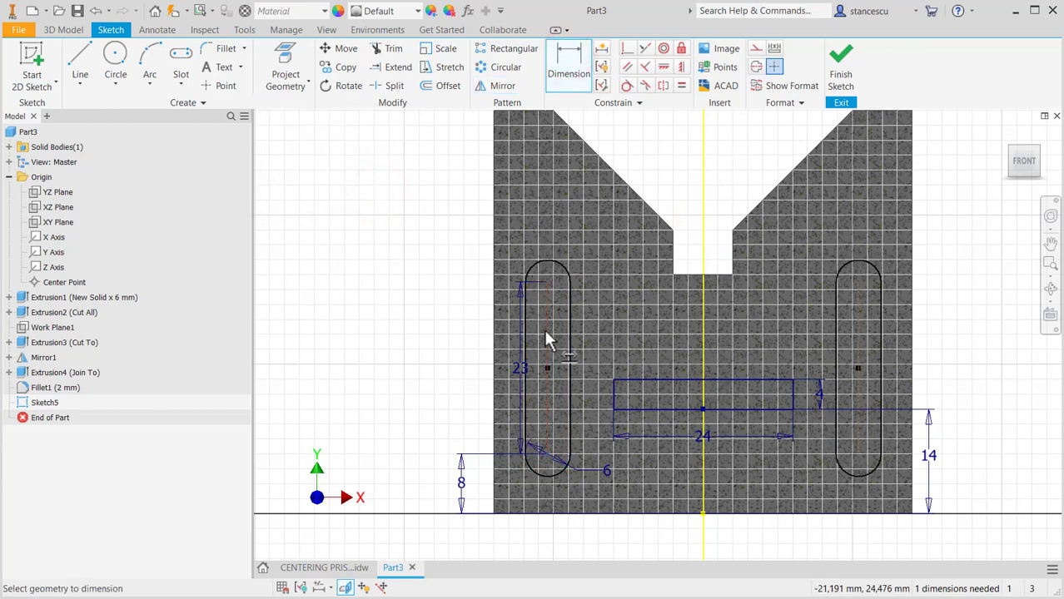
click(546, 331)
click(857, 325)
click(680, 154)
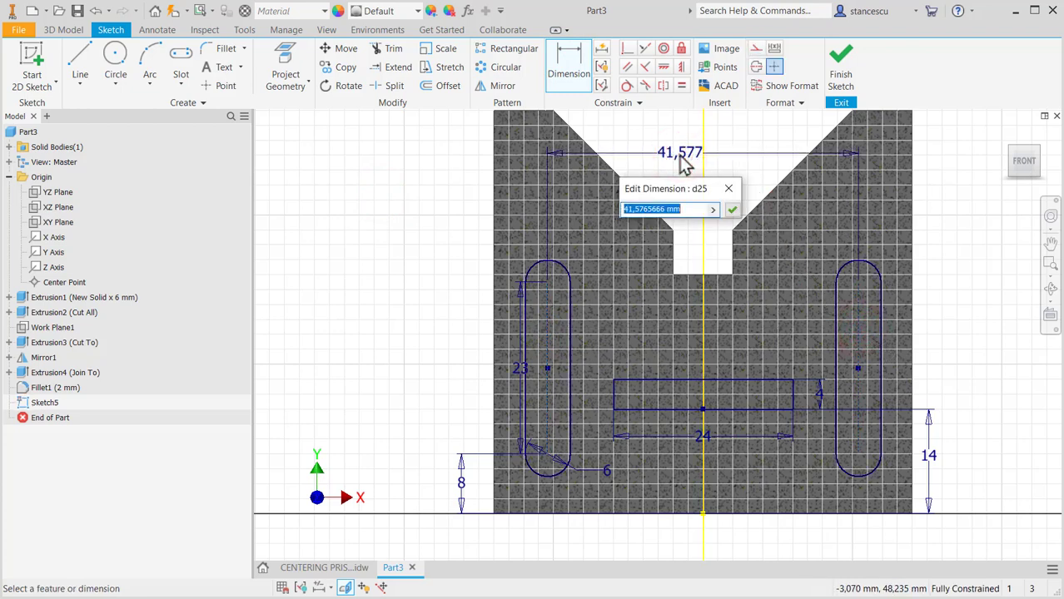
key(Return)
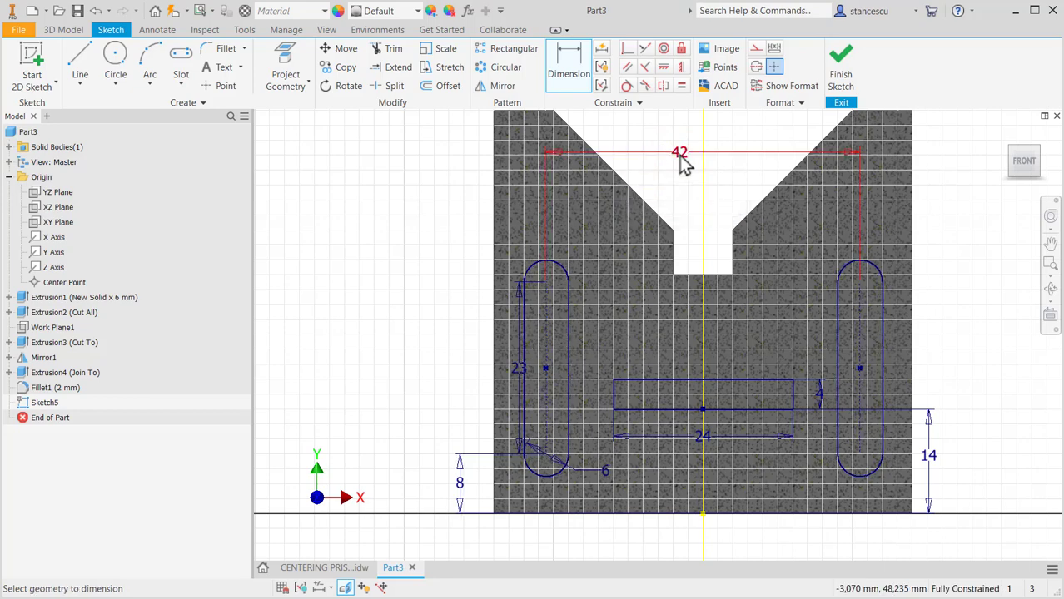
Finish Sketch5 and extrude both slot profiles plus the rectangle regions.
click(843, 75)
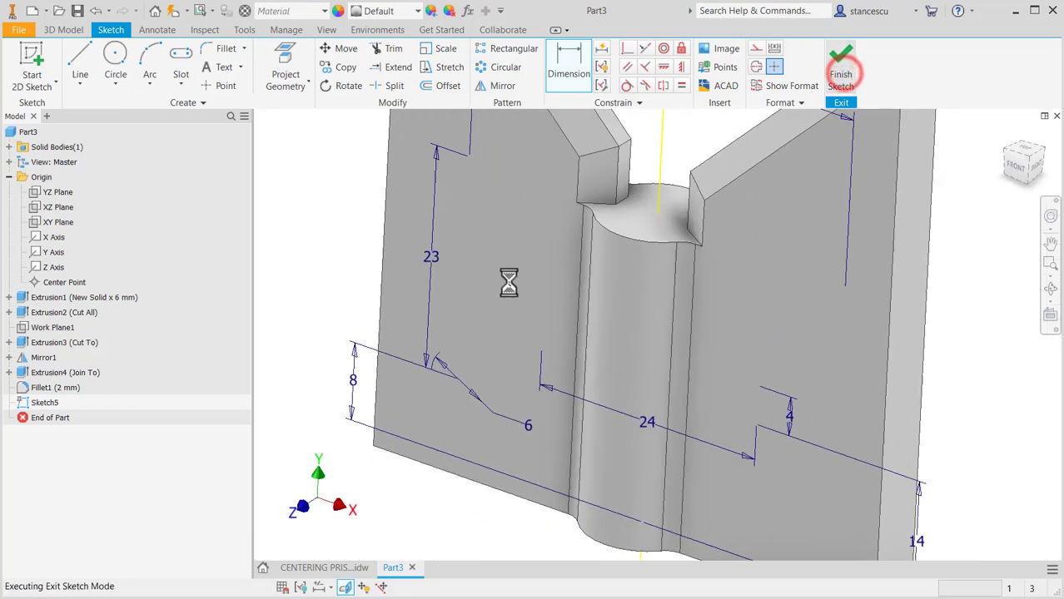
key(e)
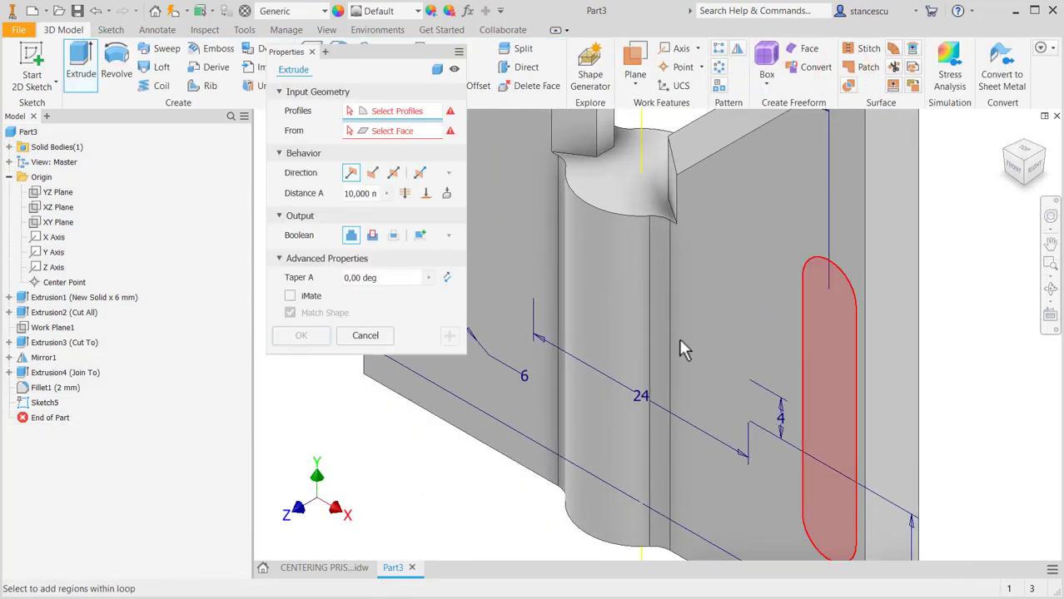
scroll(544, 286, down, 2)
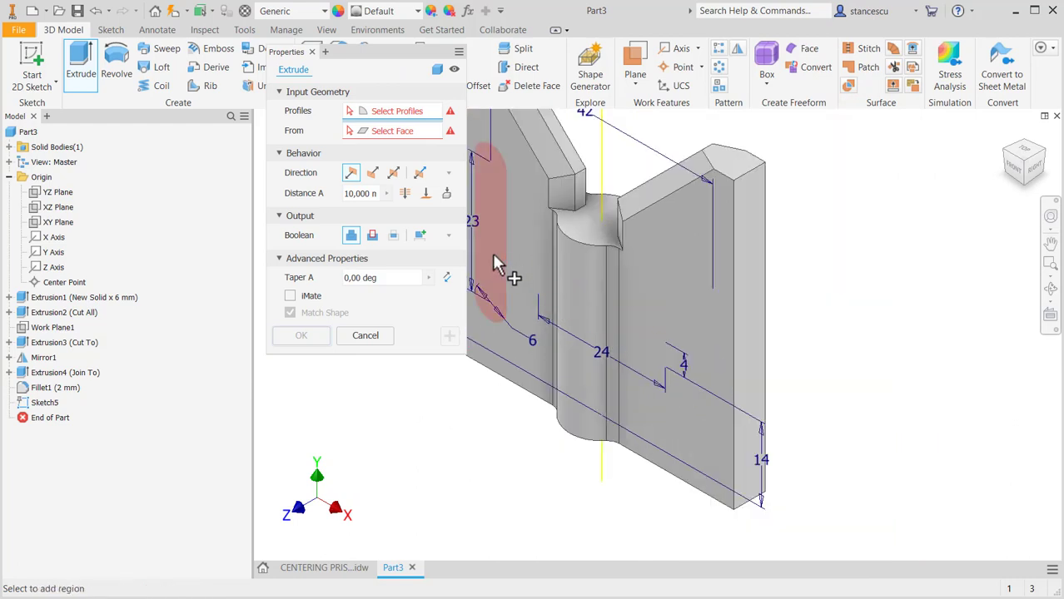
click(499, 263)
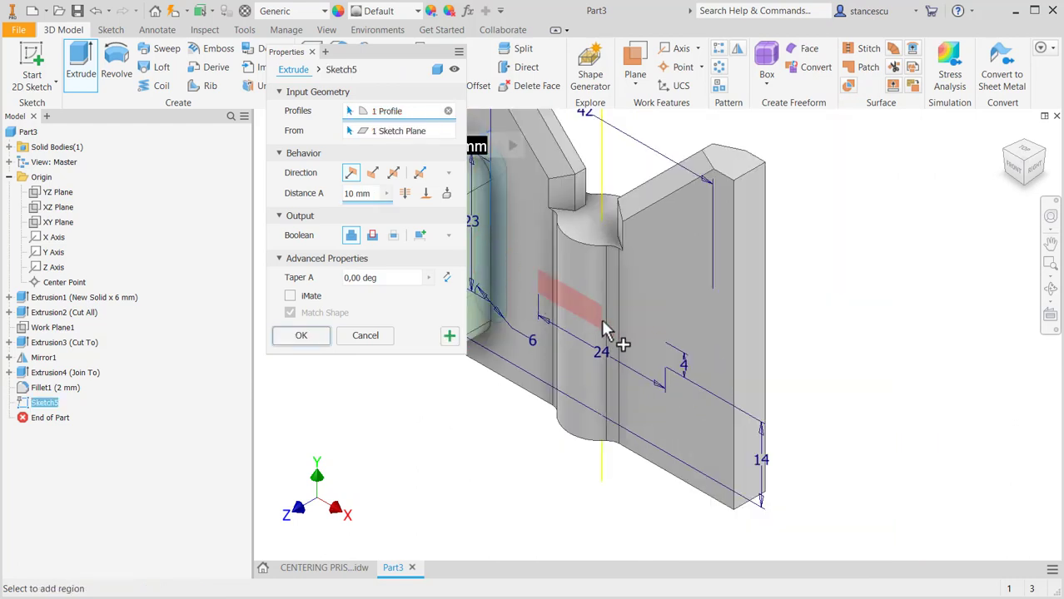
scroll(606, 320, up, 2)
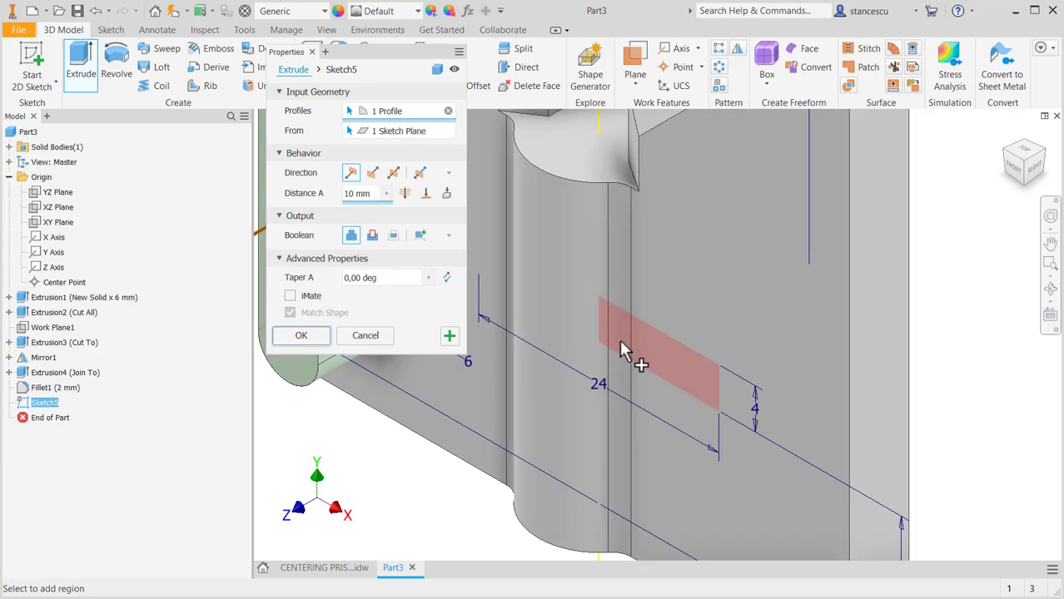
click(621, 339)
click(571, 293)
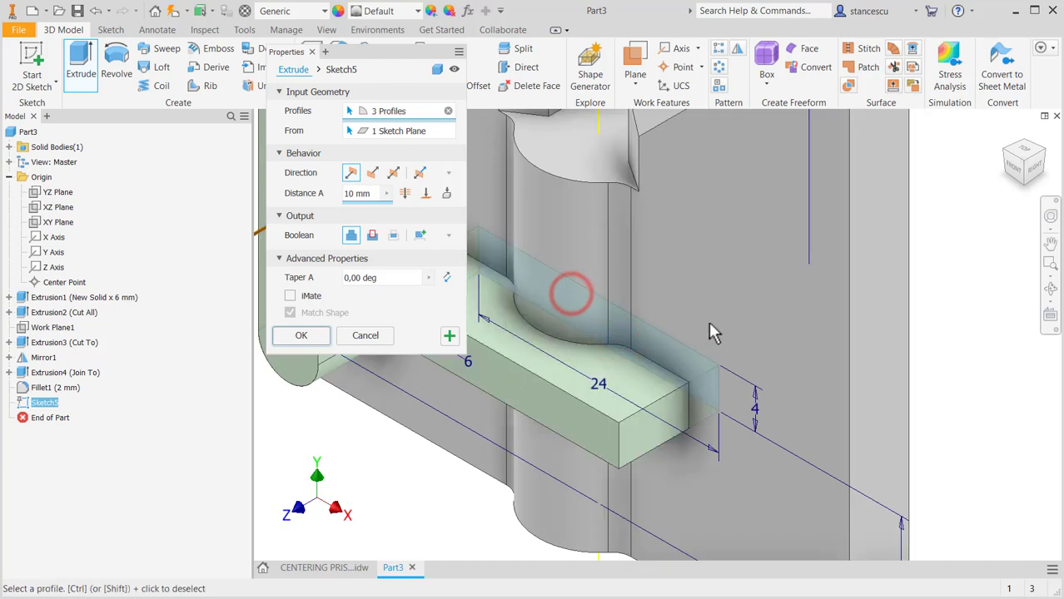
scroll(710, 322, down, 2)
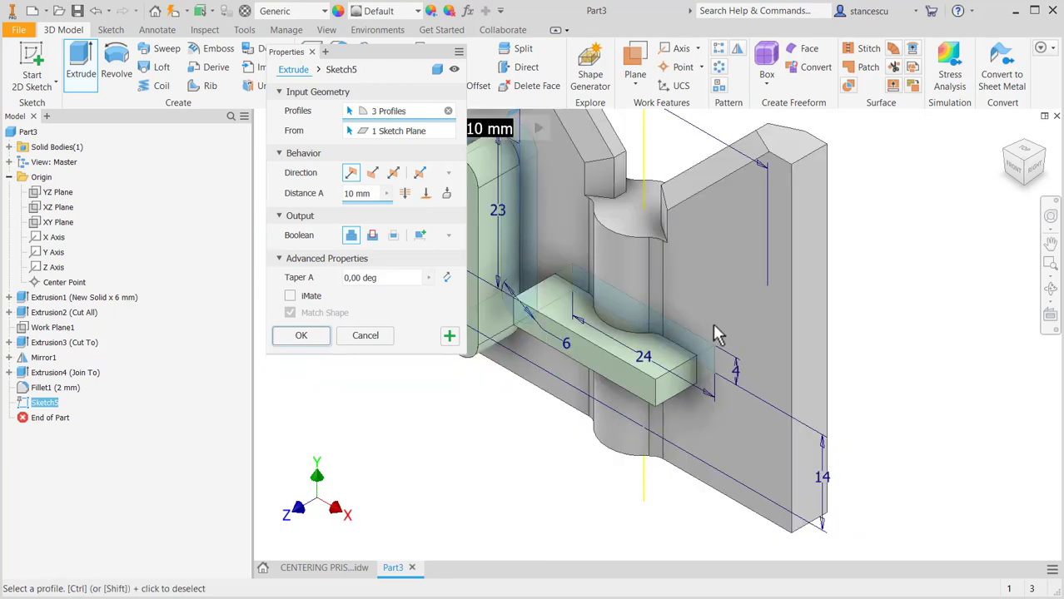
click(773, 366)
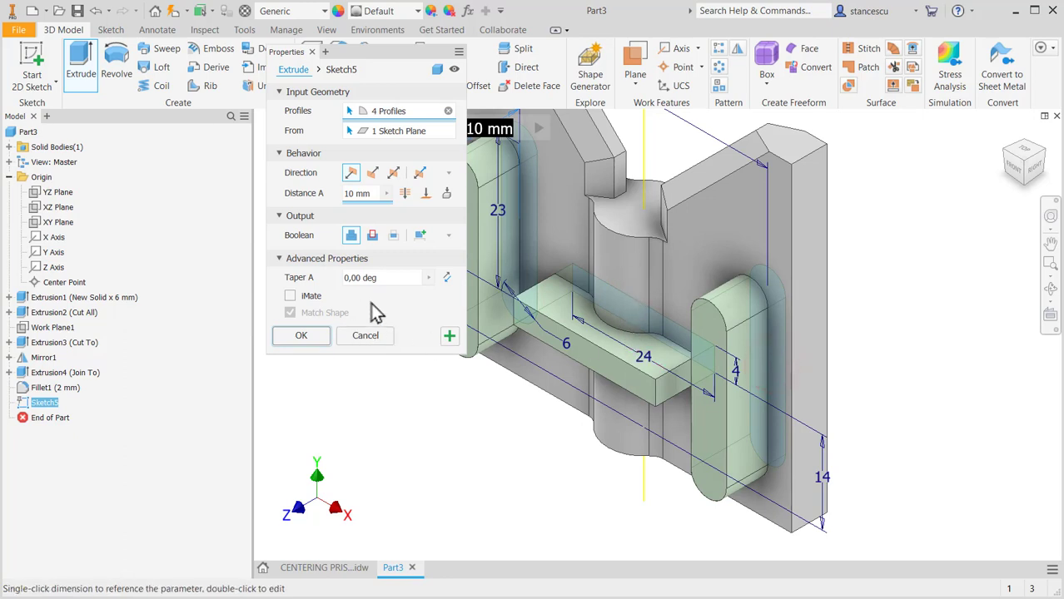
Make the extrusion a symmetric Cut extending Through All.
click(373, 236)
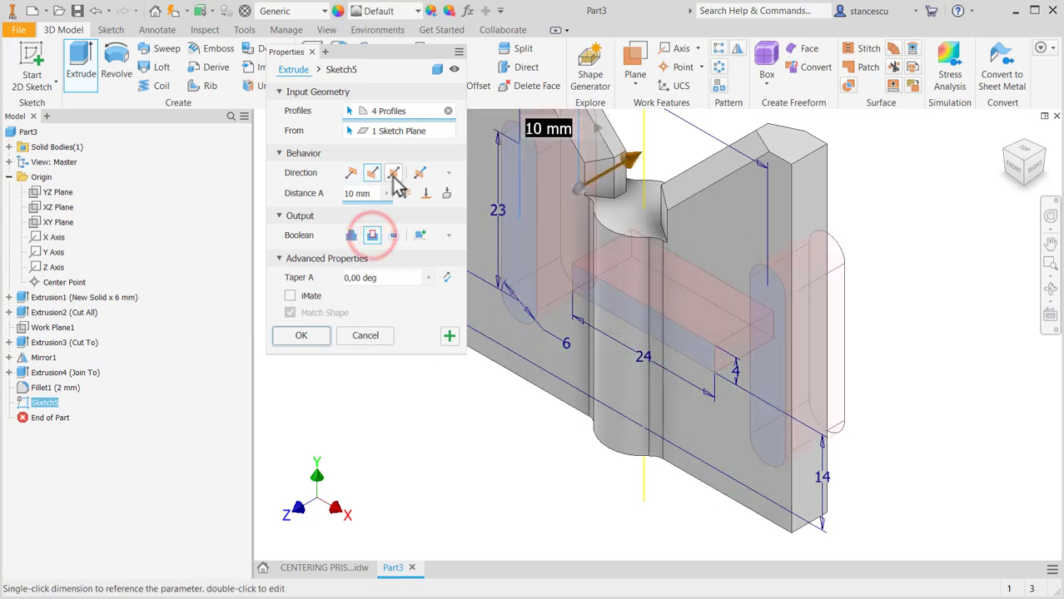
click(393, 172)
click(404, 193)
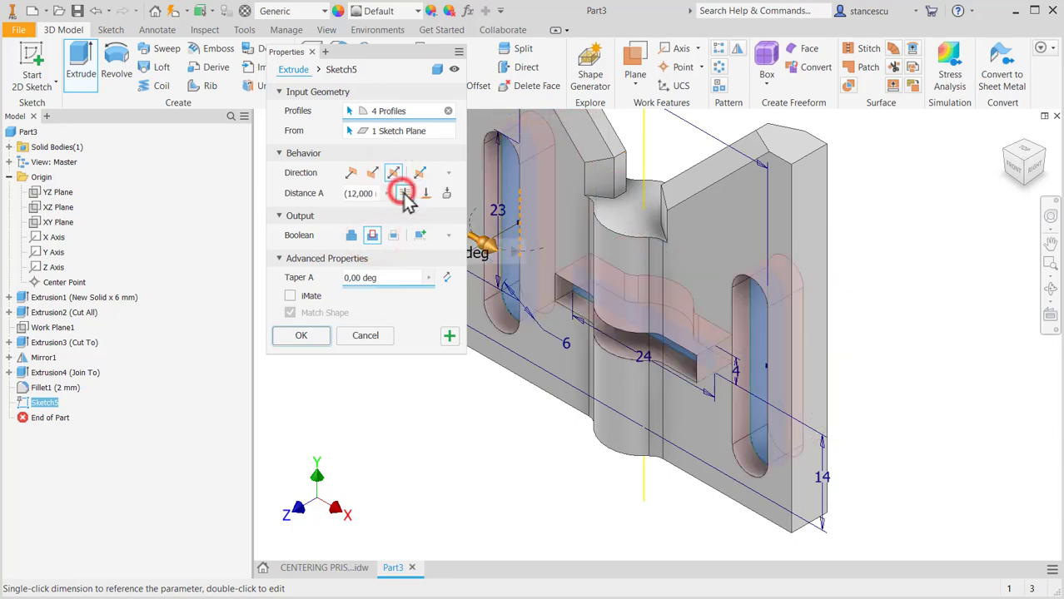
click(309, 340)
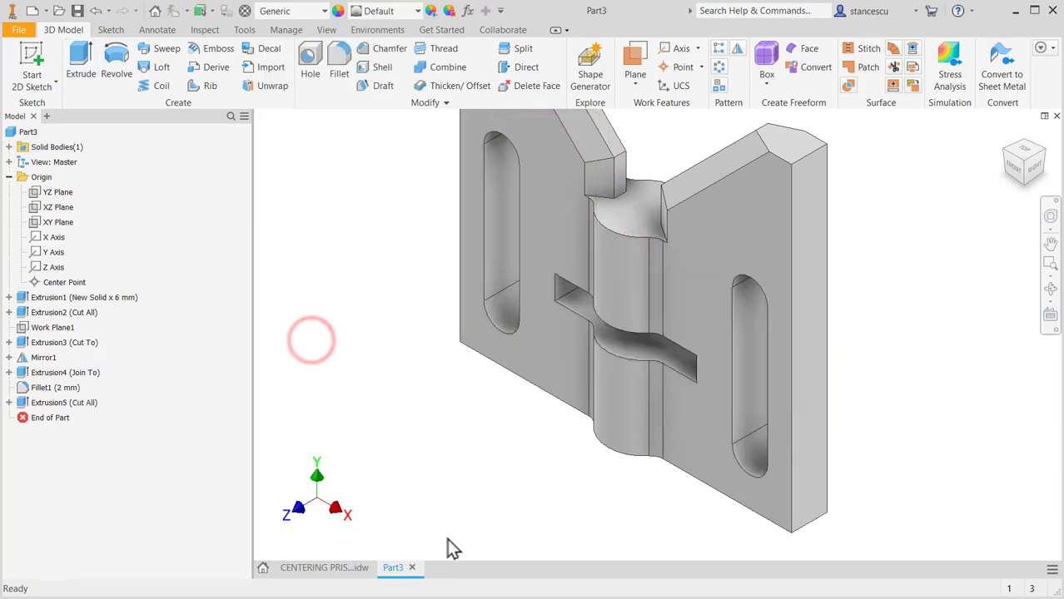
shift+middle_drag(447, 541, 480, 488)
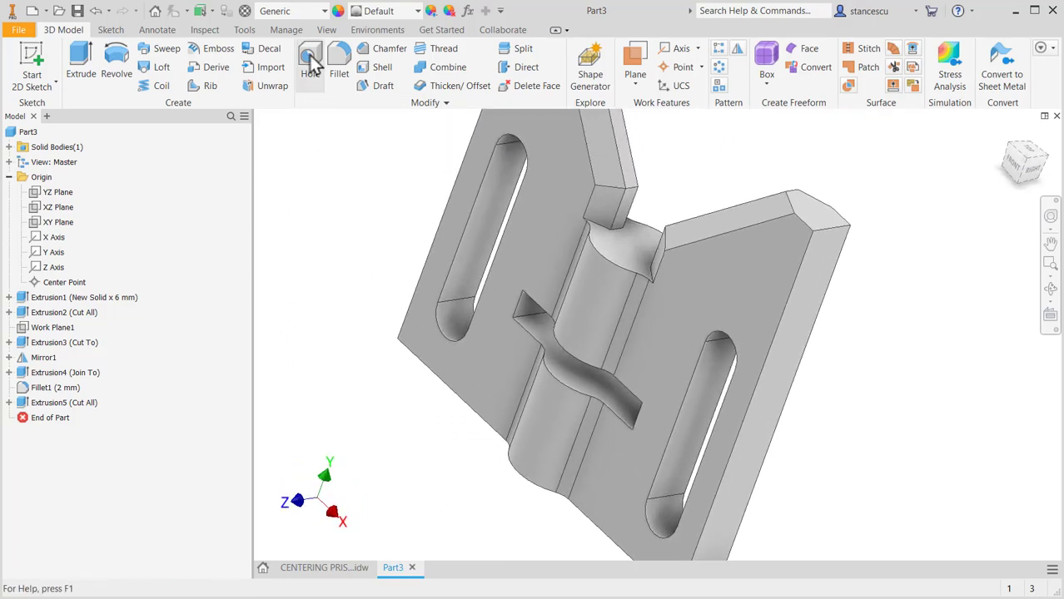
click(326, 569)
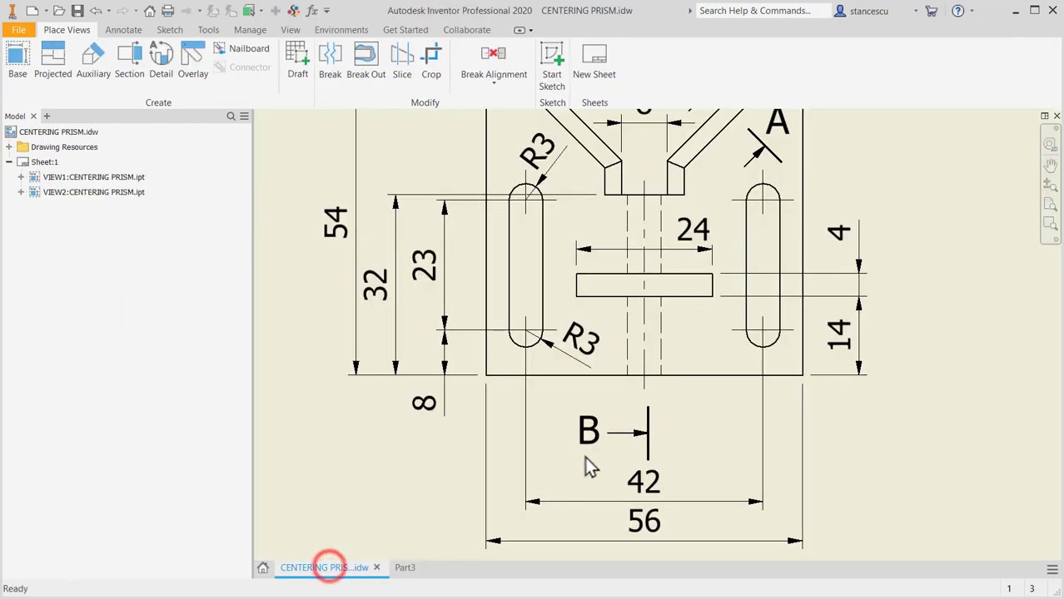
middle_drag(659, 399, 698, 161)
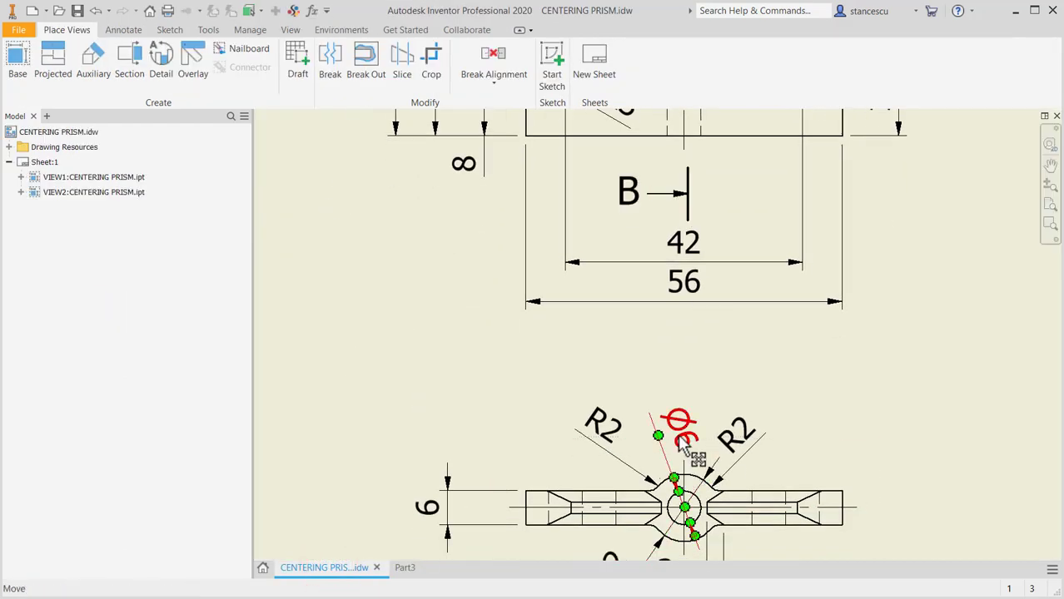
click(404, 569)
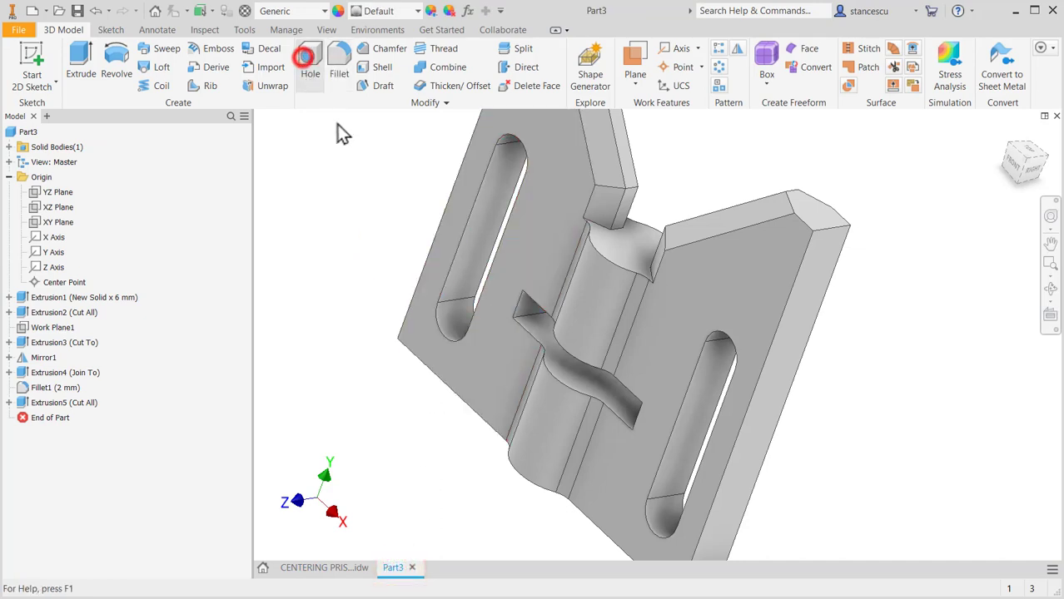
Add a Ø6 mm through-all hole concentric with the cylindrical boss, then return to the home view.
click(637, 264)
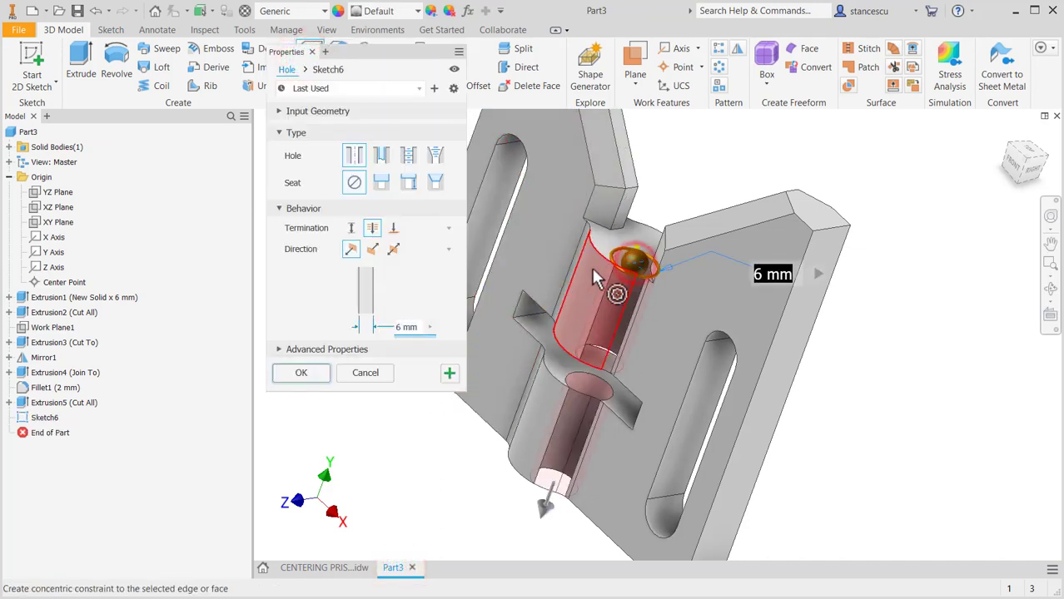
click(593, 269)
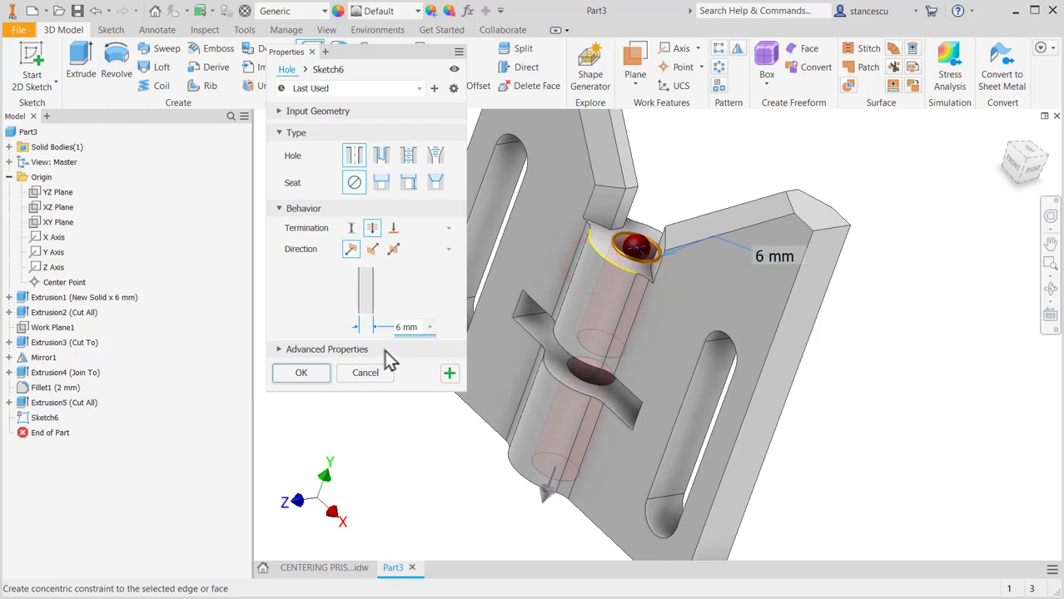
click(301, 373)
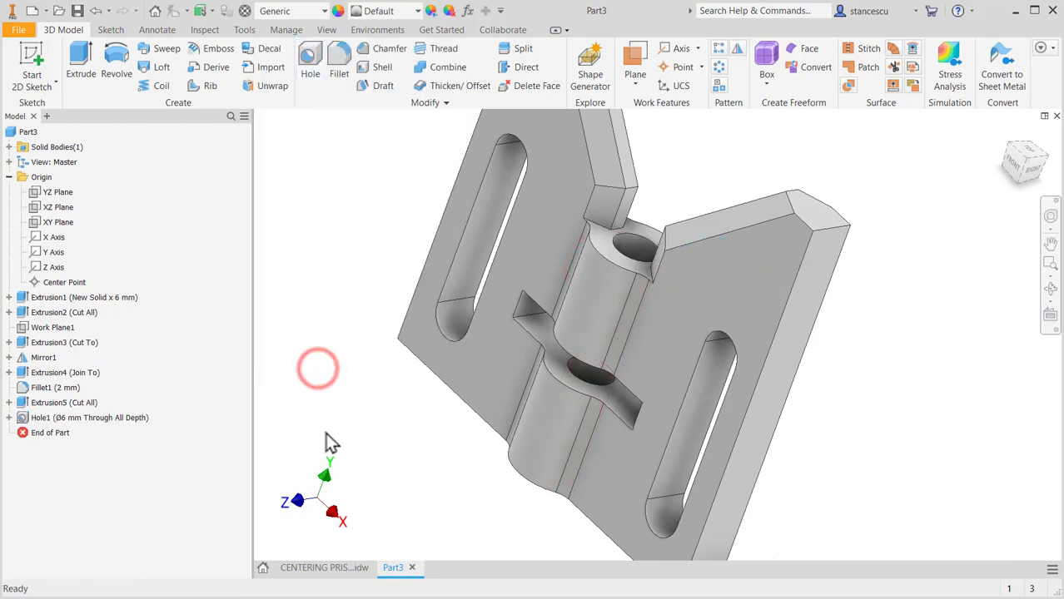
key(F6)
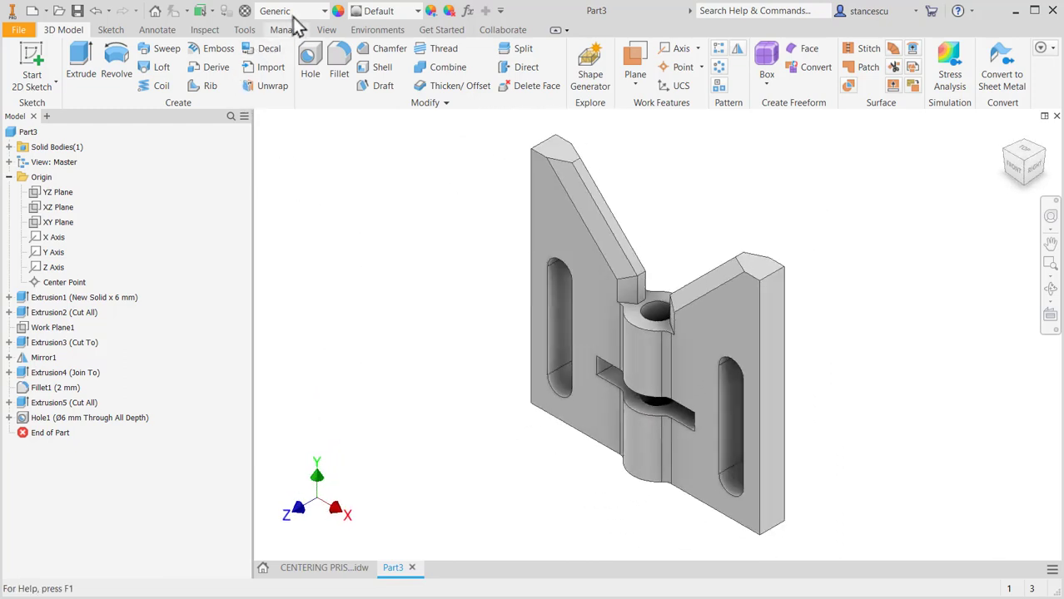
Set the part material to Stainless Steel.
click(294, 15)
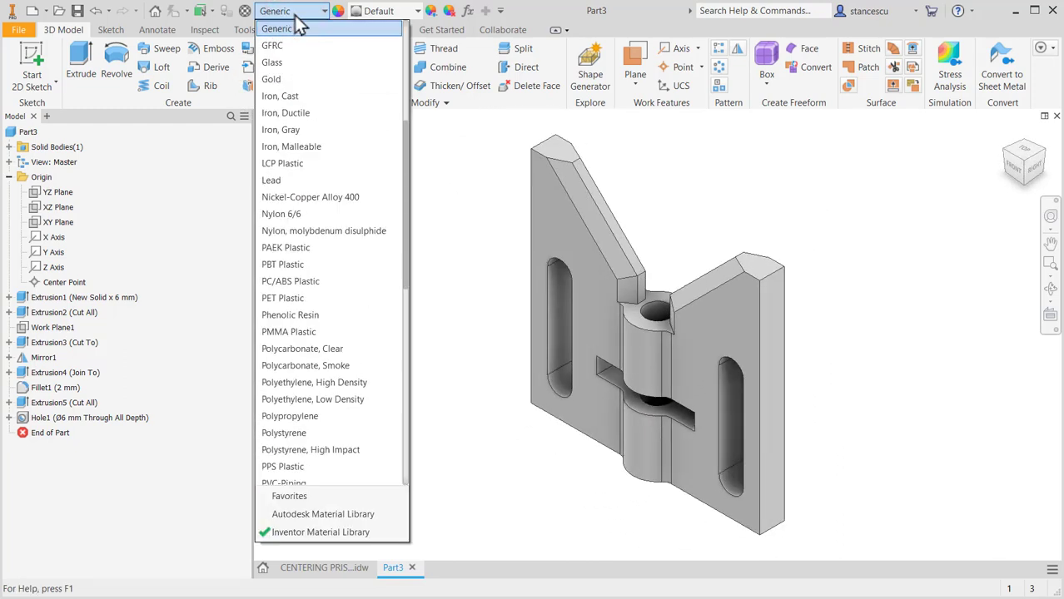
scroll(316, 289, down, 7)
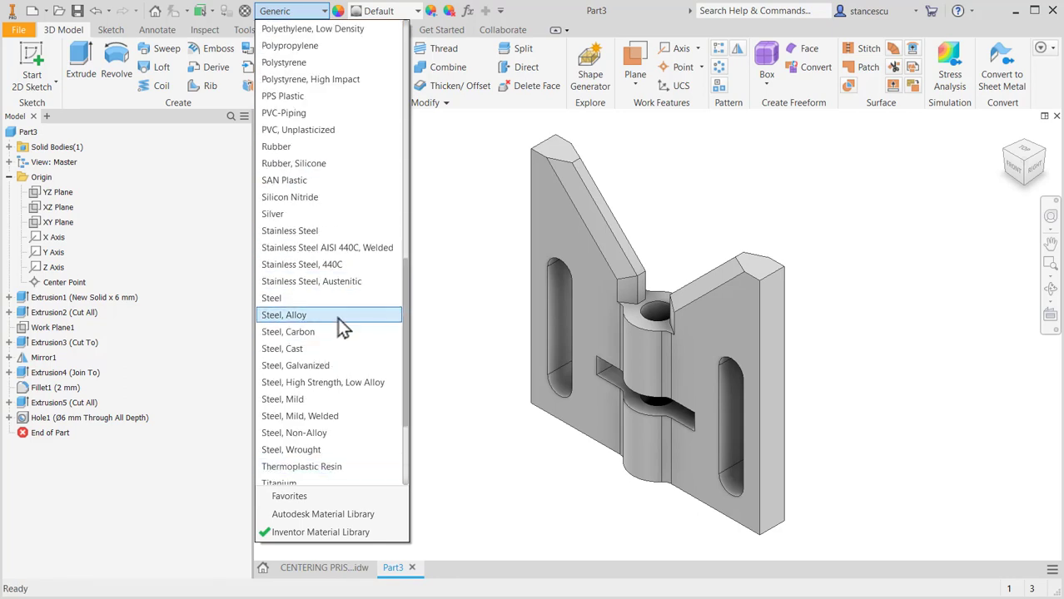
click(316, 232)
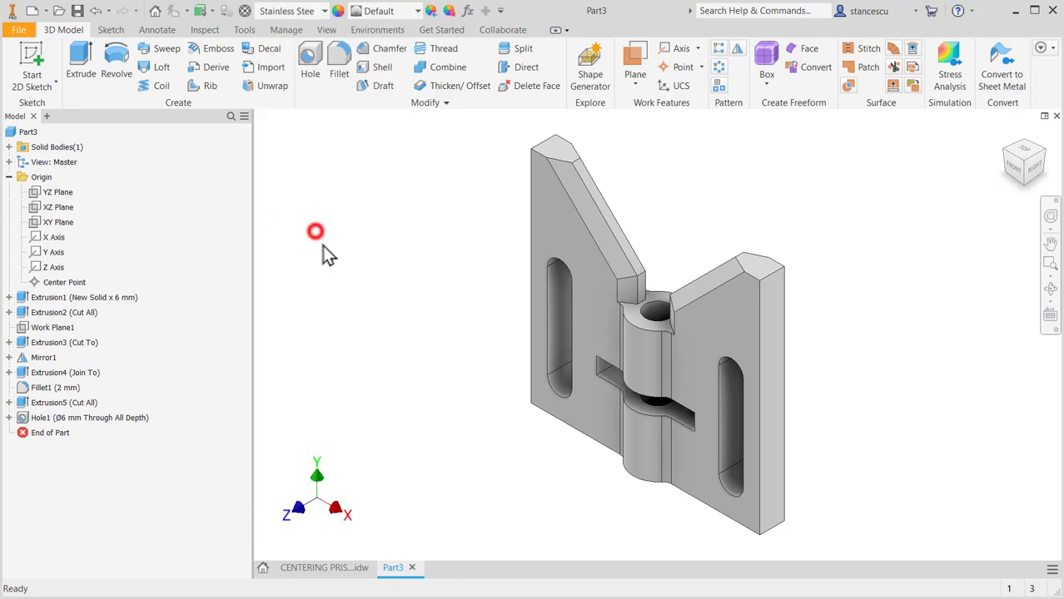
Apply the Steel - Polished appearance and check the finish from the home view.
click(399, 17)
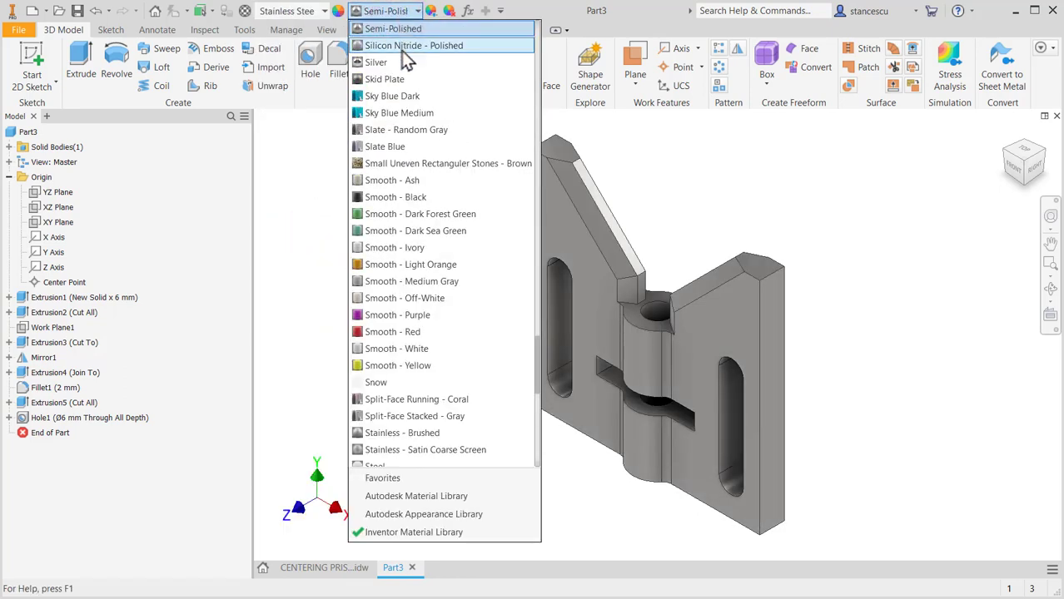
scroll(408, 63, up, 2)
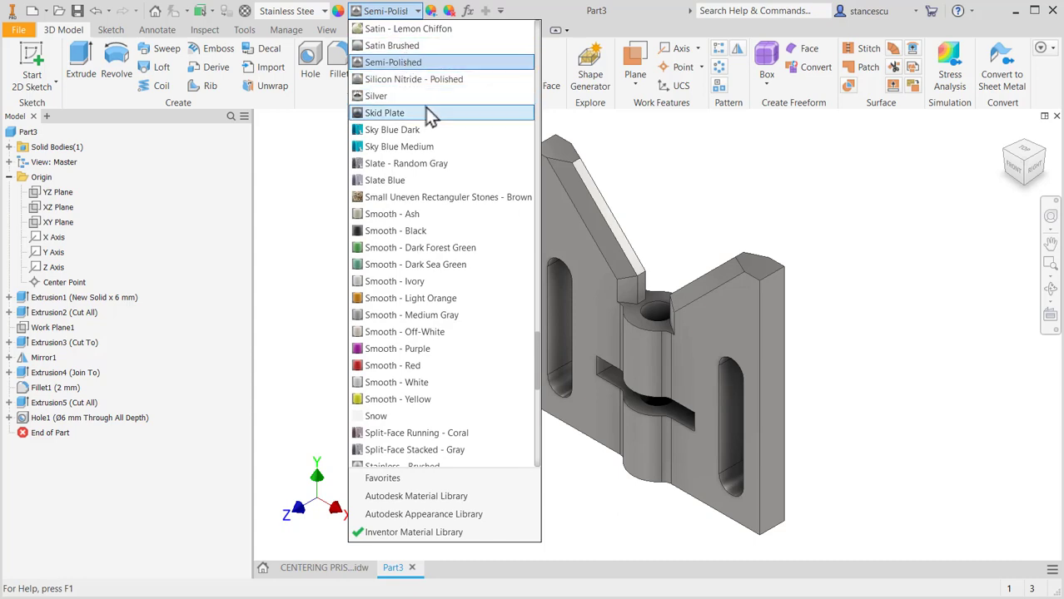
scroll(427, 117, down, 5)
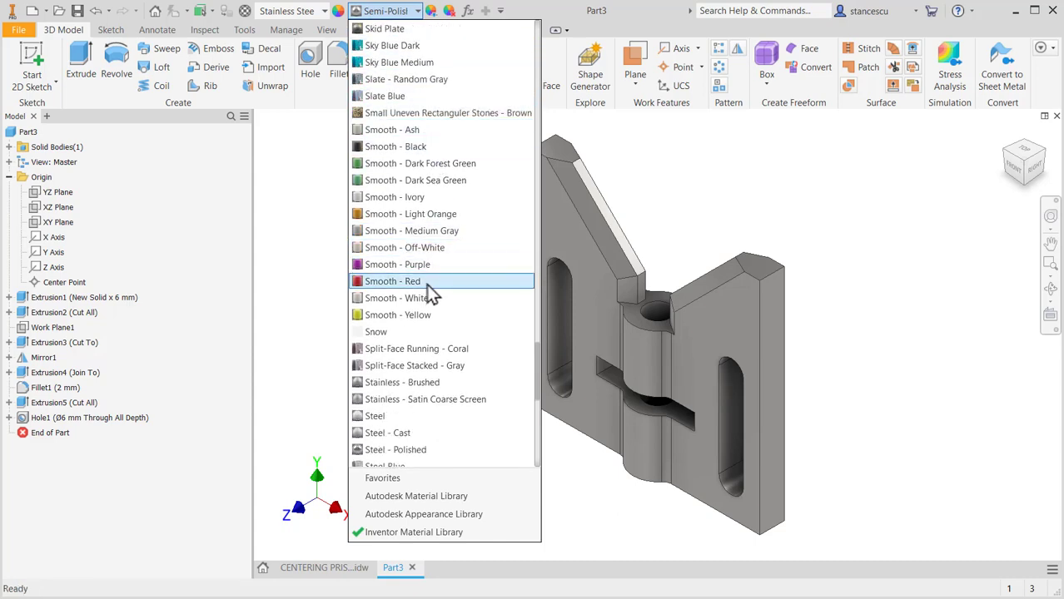
scroll(423, 279, down, 4)
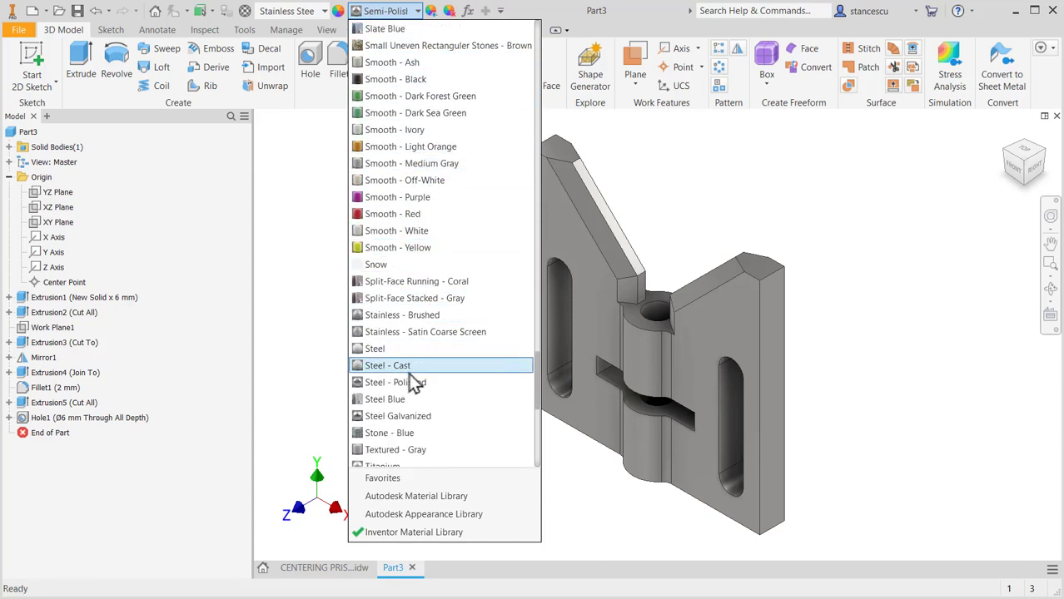
click(409, 382)
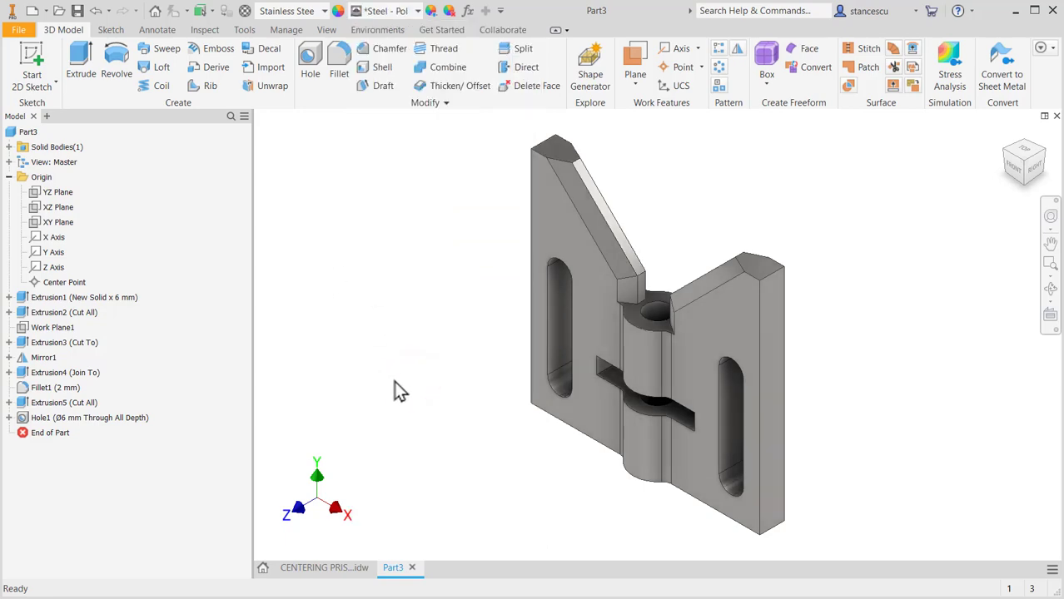
mouse_move(404, 397)
shift+middle_down()
mouse_move(416, 397)
mouse_move(451, 340)
mouse_move(442, 422)
mouse_move(435, 379)
mouse_move(415, 398)
shift+middle_up()
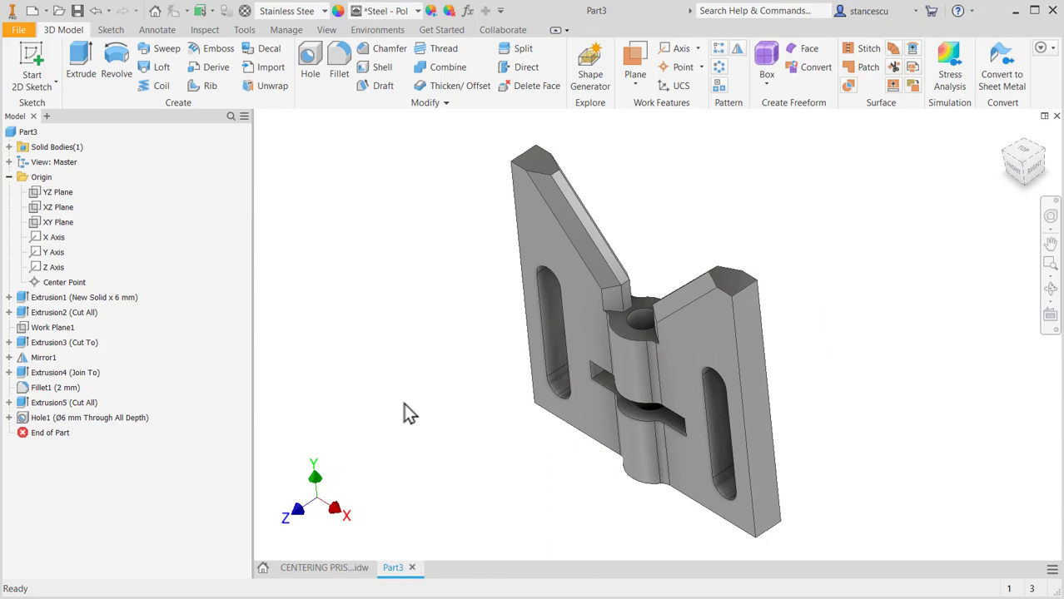
key(F6)
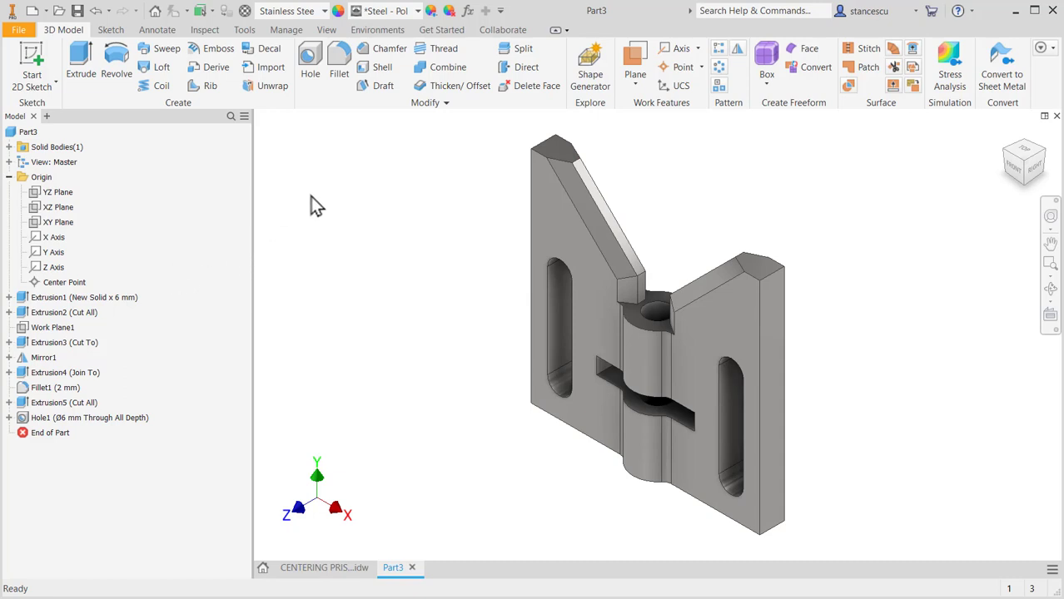
click(20, 133)
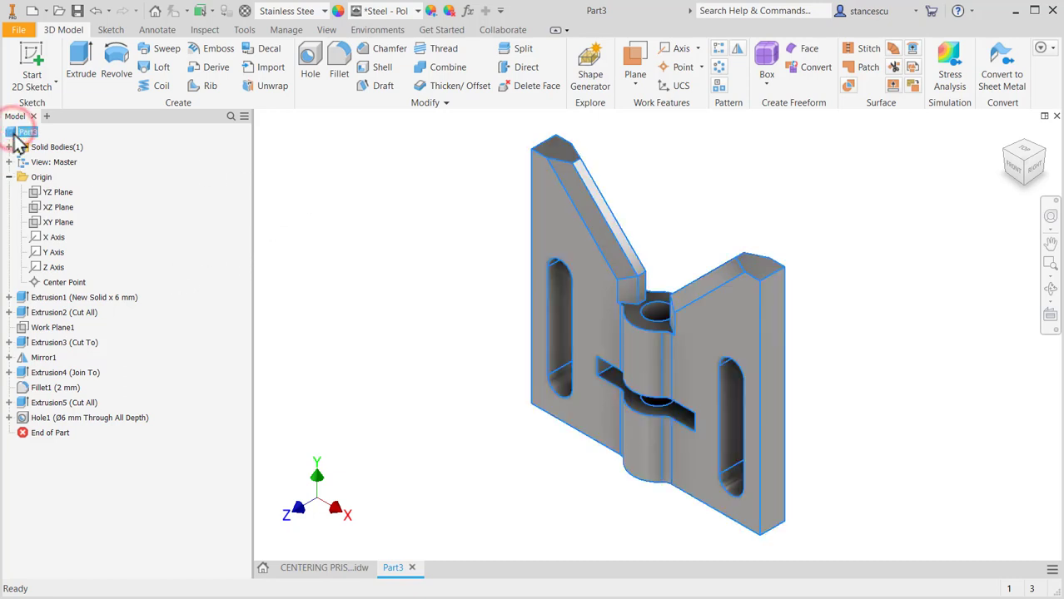
right_click(15, 139)
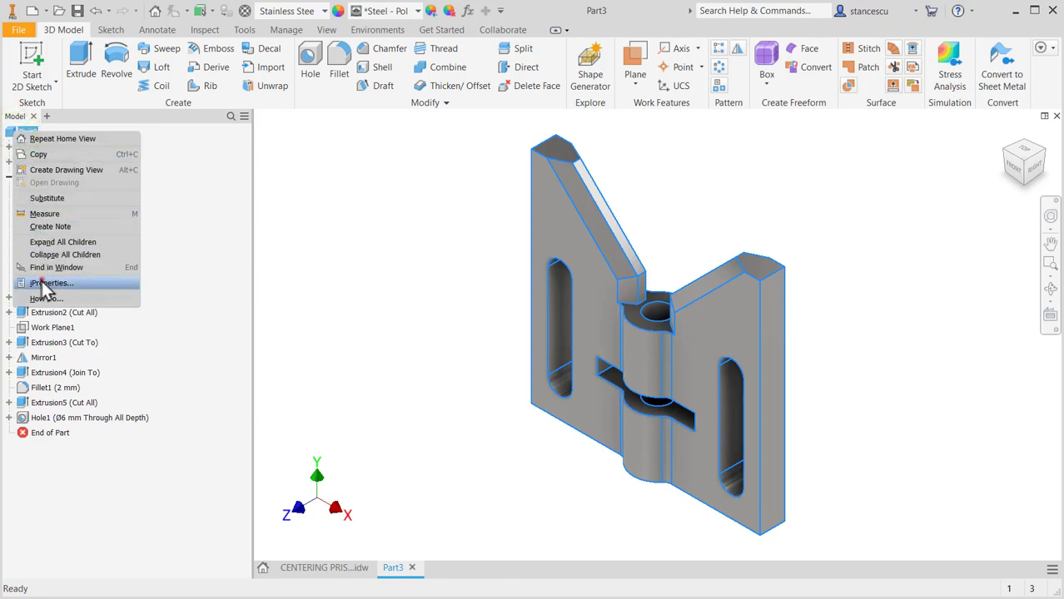
click(37, 281)
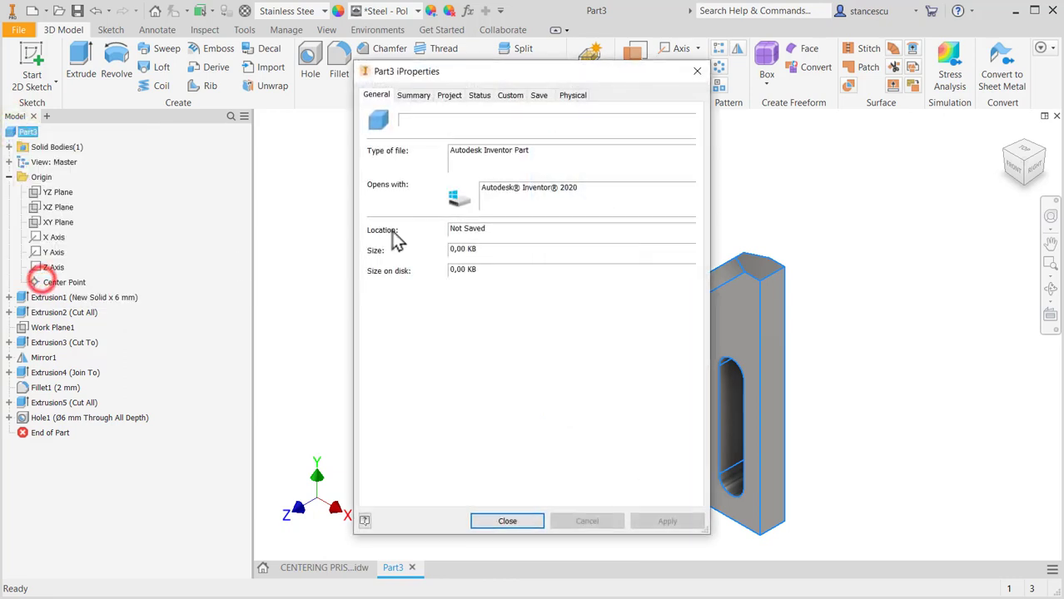
click(573, 95)
click(648, 131)
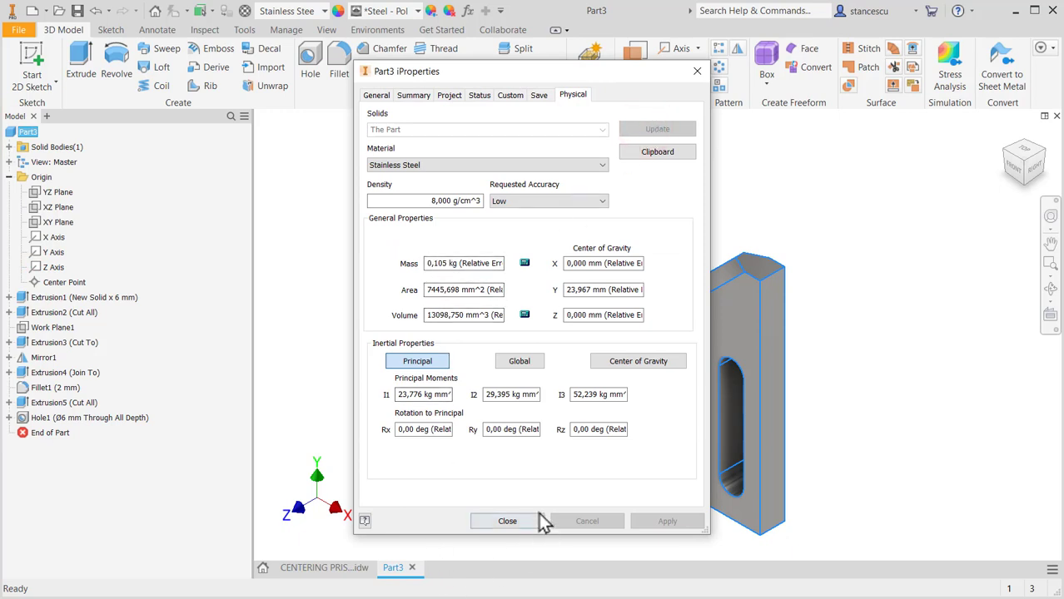
click(524, 523)
click(935, 323)
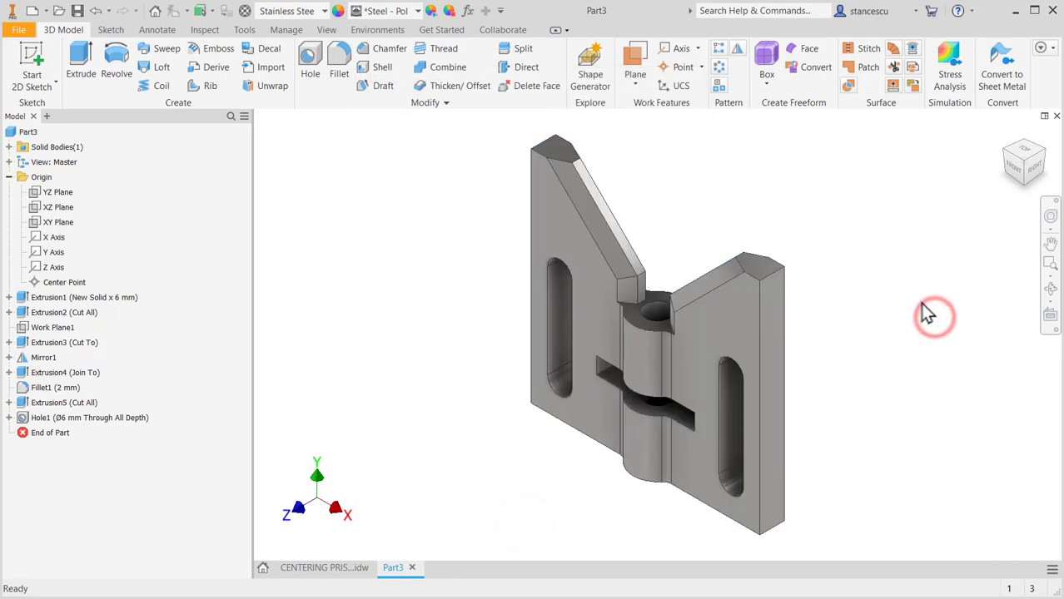